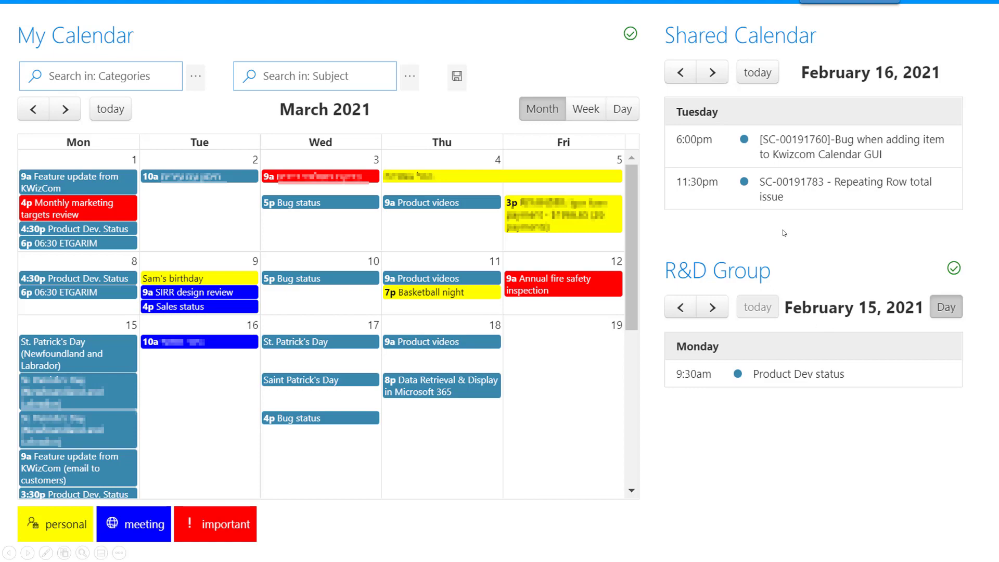
{"action": "left_click", "coordinate": [796, 326]}
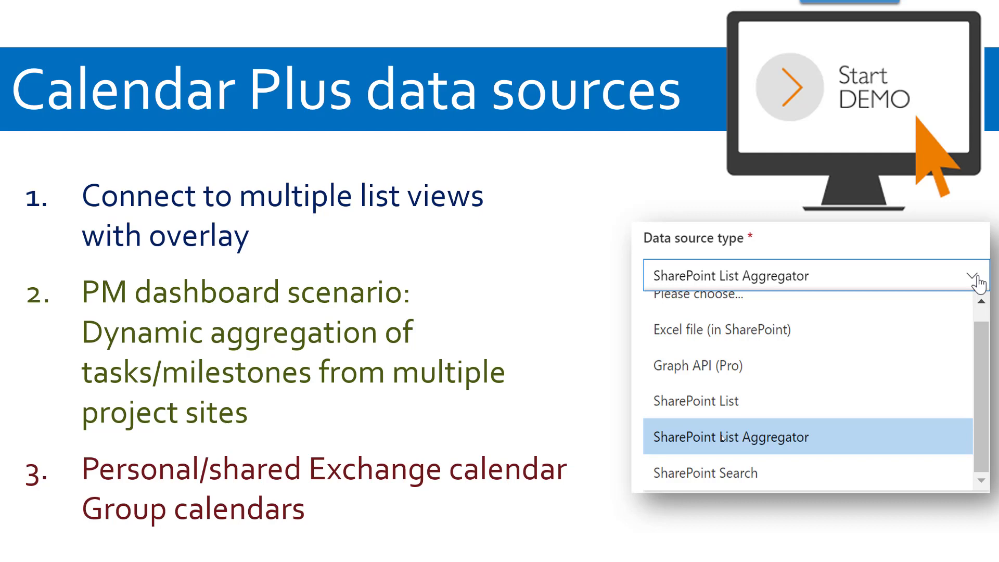
Switch to the List views overlay page in the browser, put it in edit mode and add a Calendar Plus web part.
{"action": "key", "text": "alt+Tab"}
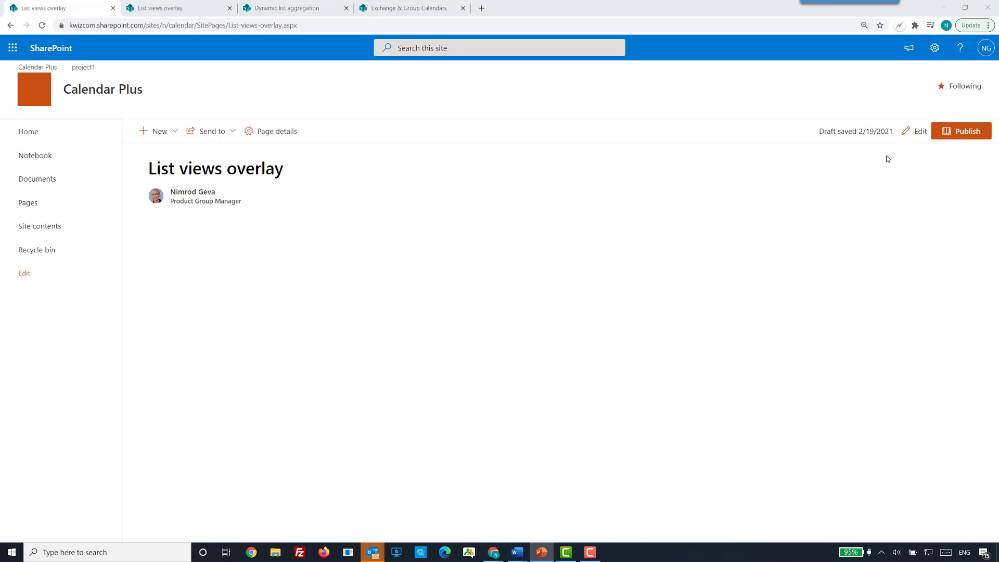
{"action": "left_click", "coordinate": [911, 137]}
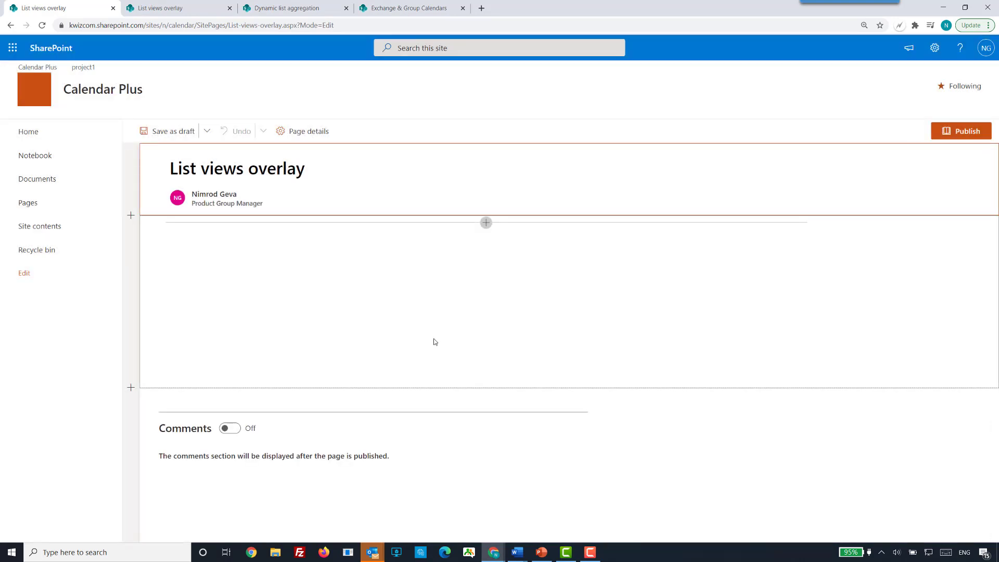
{"action": "left_click", "coordinate": [486, 223]}
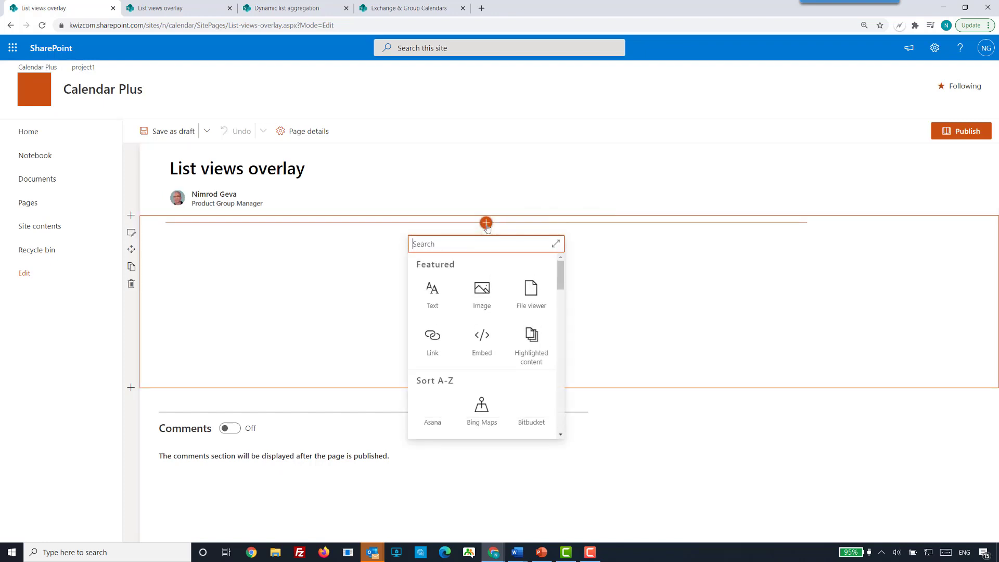
{"action": "scroll", "coordinate": [495, 374], "scroll_direction": "down", "scroll_amount": 2}
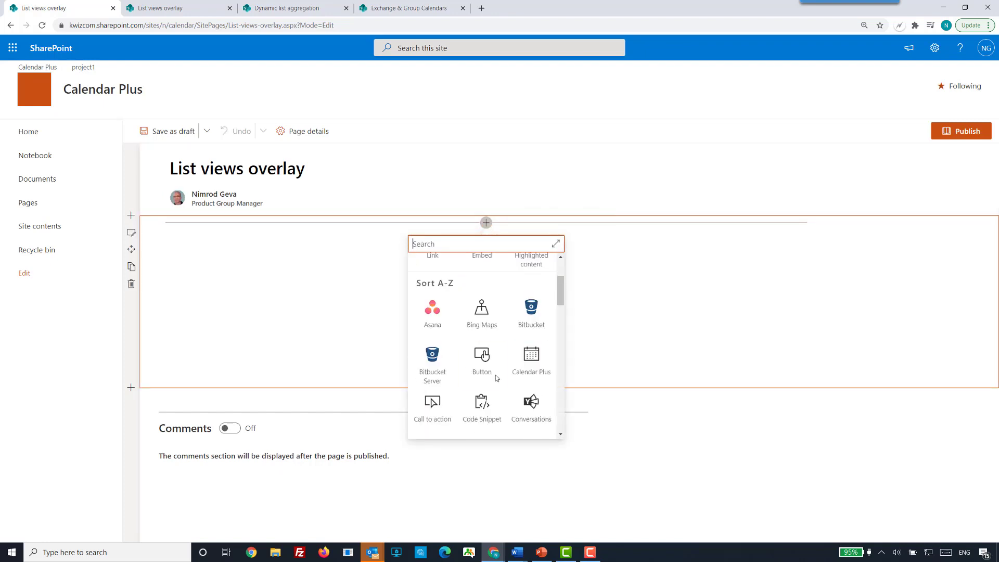
{"action": "left_click", "coordinate": [528, 367]}
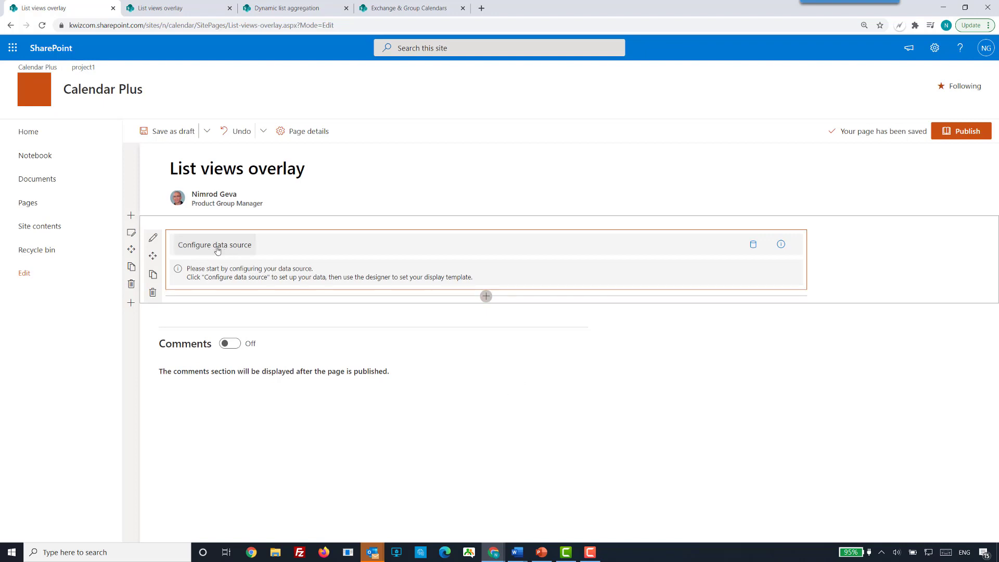
Add a data source named Meetings to the Calendar Plus web part.
{"action": "left_click", "coordinate": [753, 249]}
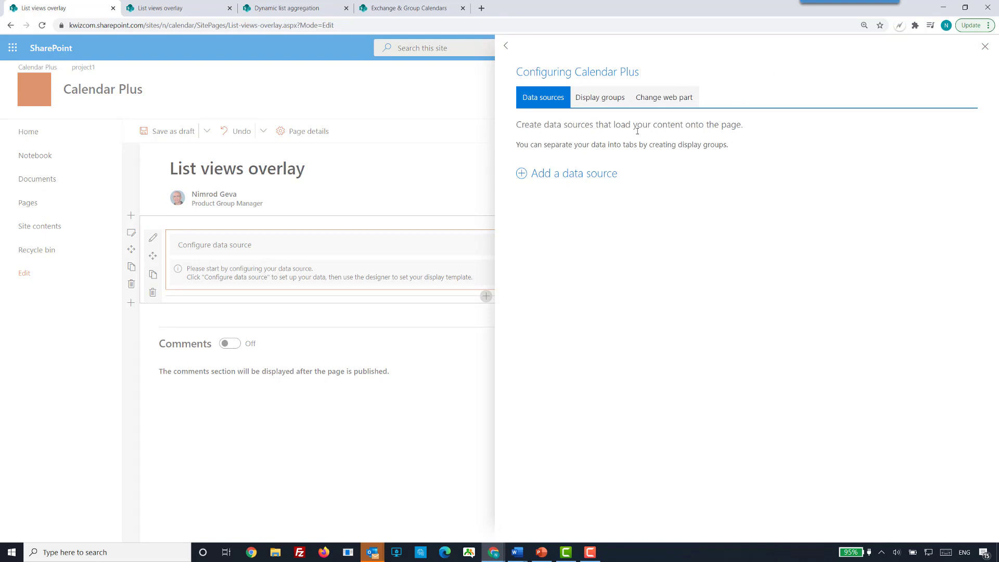
{"action": "left_click", "coordinate": [548, 179]}
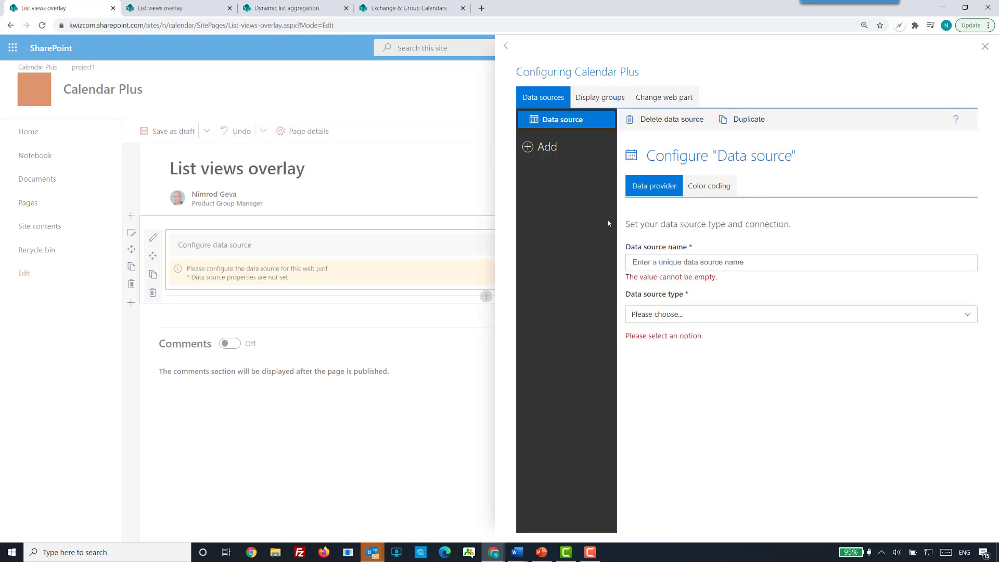
{"action": "left_click", "coordinate": [660, 263]}
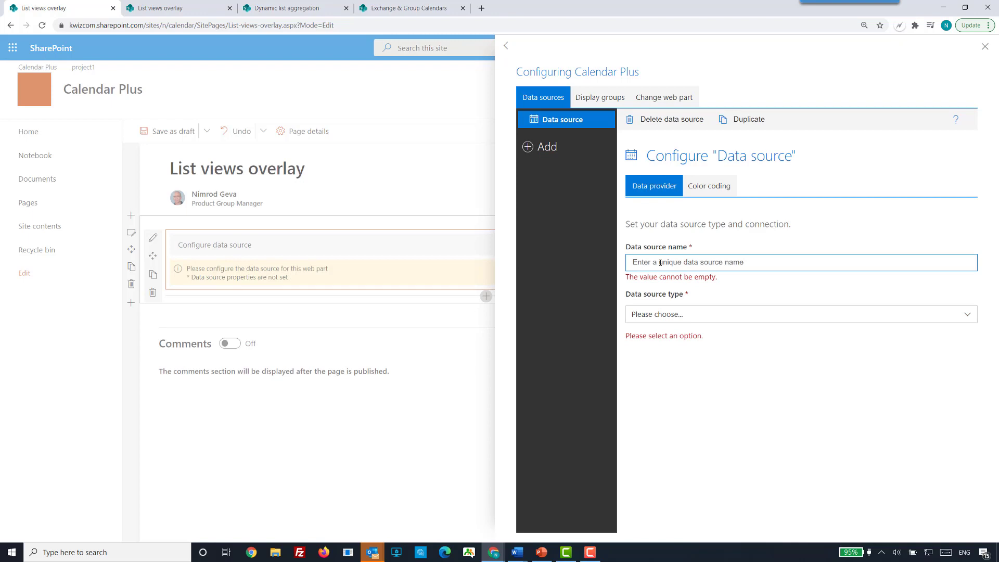
{"action": "type", "text": "Meetings"}
Set the Meetings data source type to SharePoint List and connect it to the team calendar list.
{"action": "left_click", "coordinate": [942, 319]}
{"action": "left_click", "coordinate": [945, 306]}
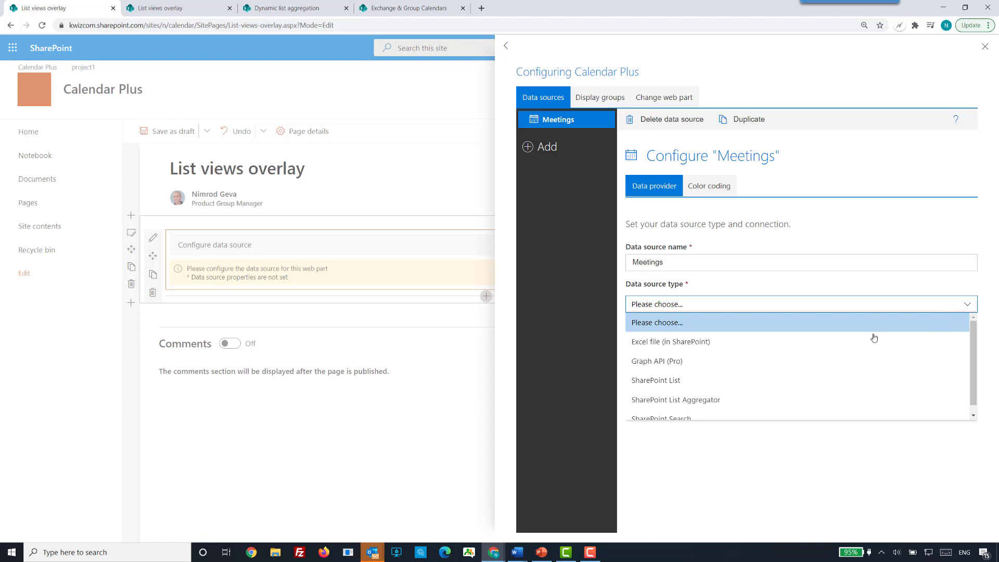
{"action": "left_click", "coordinate": [709, 386]}
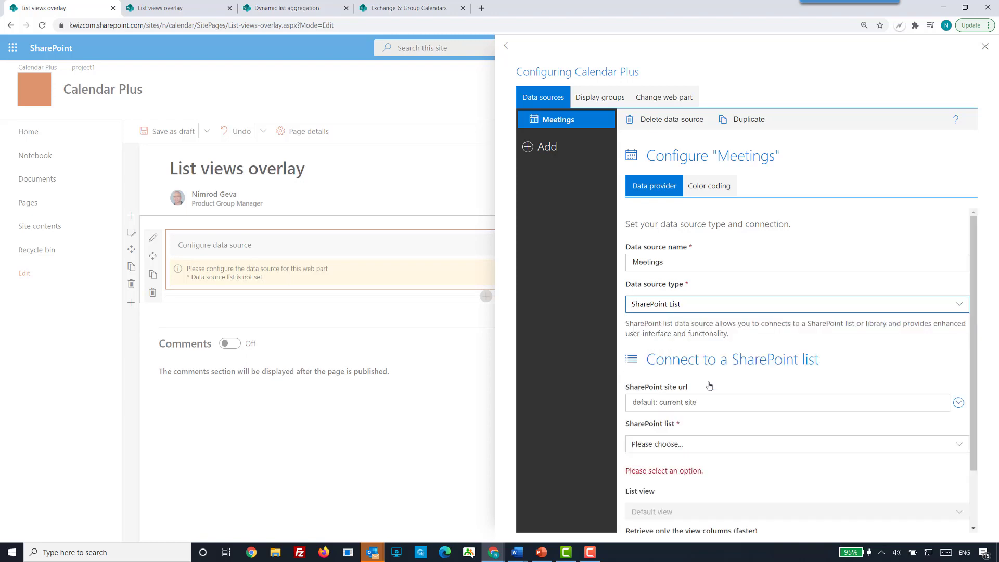
{"action": "scroll", "coordinate": [857, 360], "scroll_direction": "down", "scroll_amount": 2}
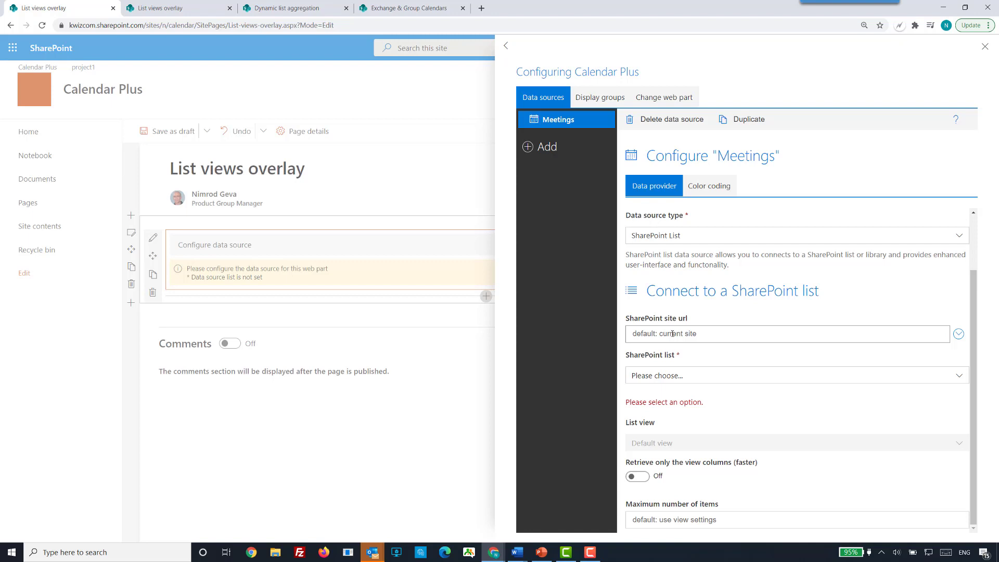
{"action": "left_click", "coordinate": [692, 379]}
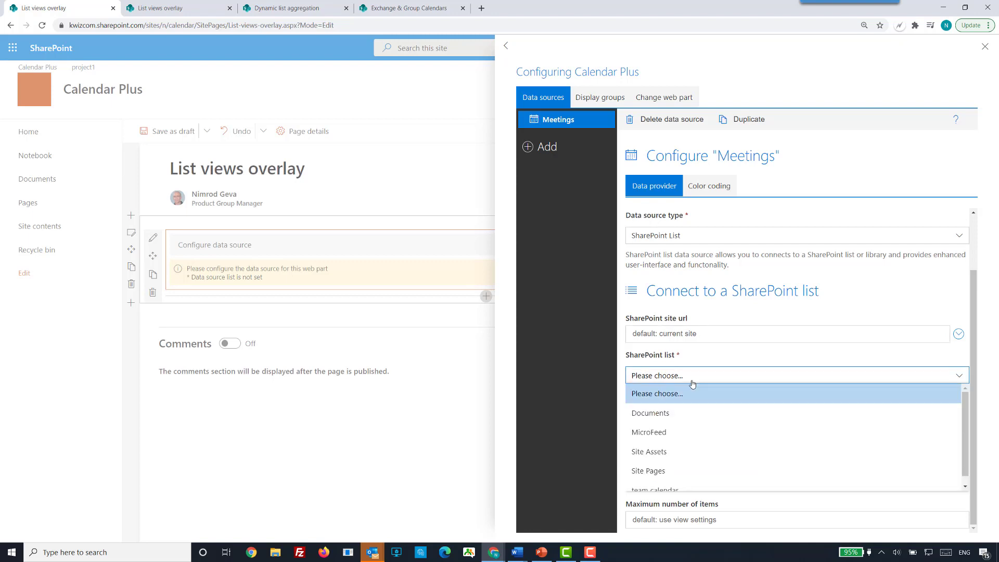
{"action": "scroll", "coordinate": [716, 435], "scroll_direction": "down", "scroll_amount": 1}
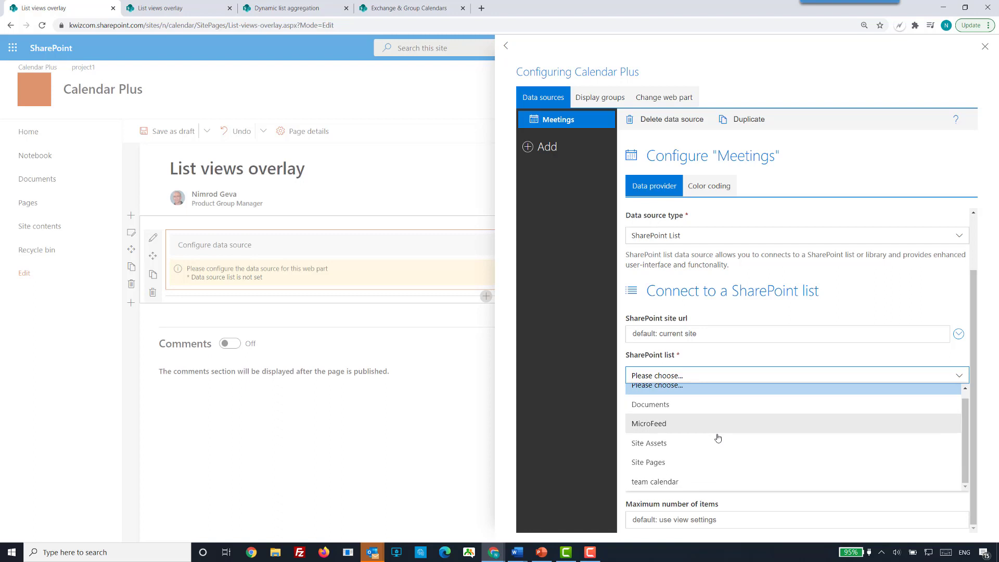
{"action": "left_click", "coordinate": [686, 483]}
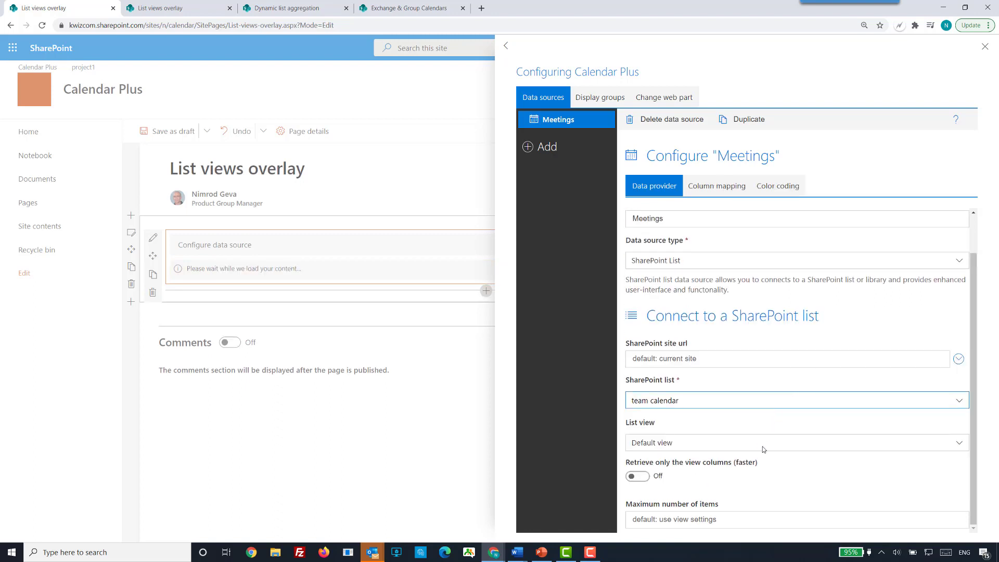
Set the list view of the Meetings data source to Meetings-standard and close the web part configuration.
{"action": "left_click", "coordinate": [826, 443]}
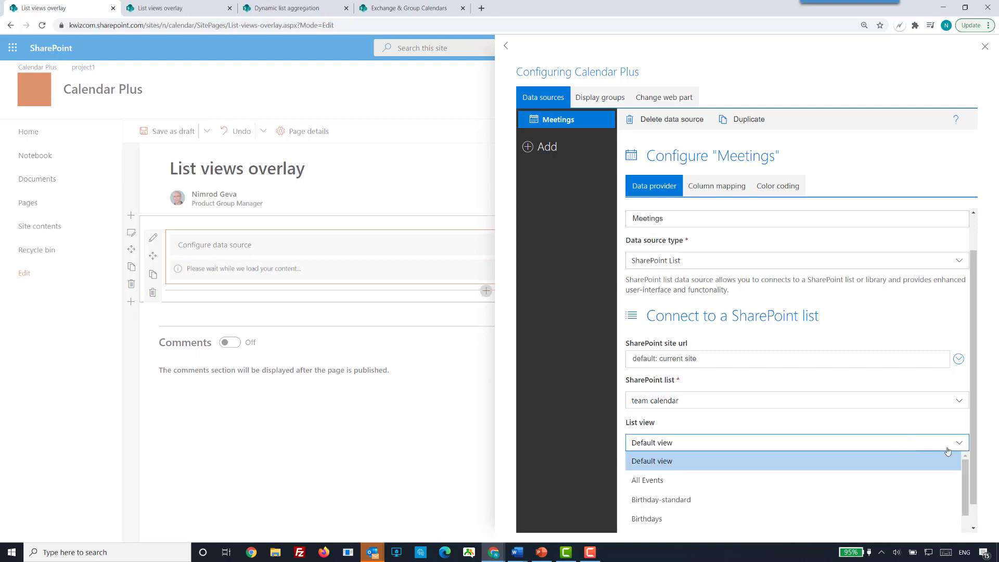
{"action": "scroll", "coordinate": [833, 481], "scroll_direction": "down", "scroll_amount": 2}
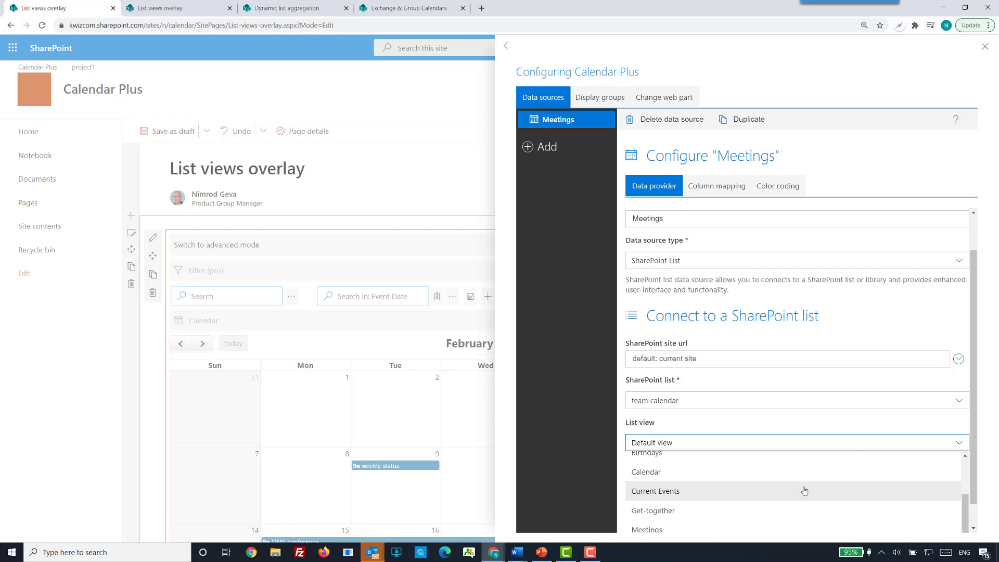
{"action": "scroll", "coordinate": [775, 502], "scroll_direction": "down", "scroll_amount": 1}
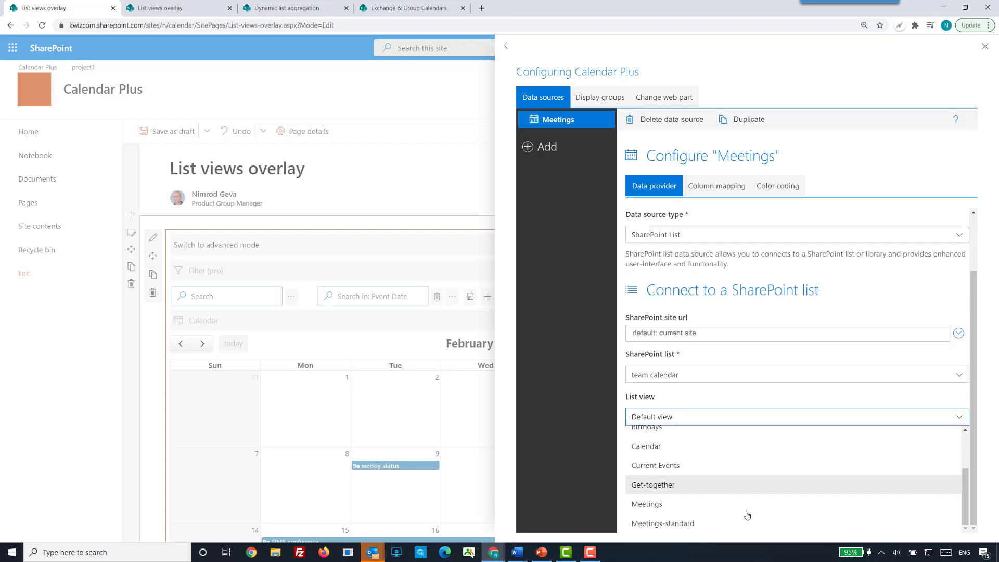
{"action": "left_click", "coordinate": [690, 524]}
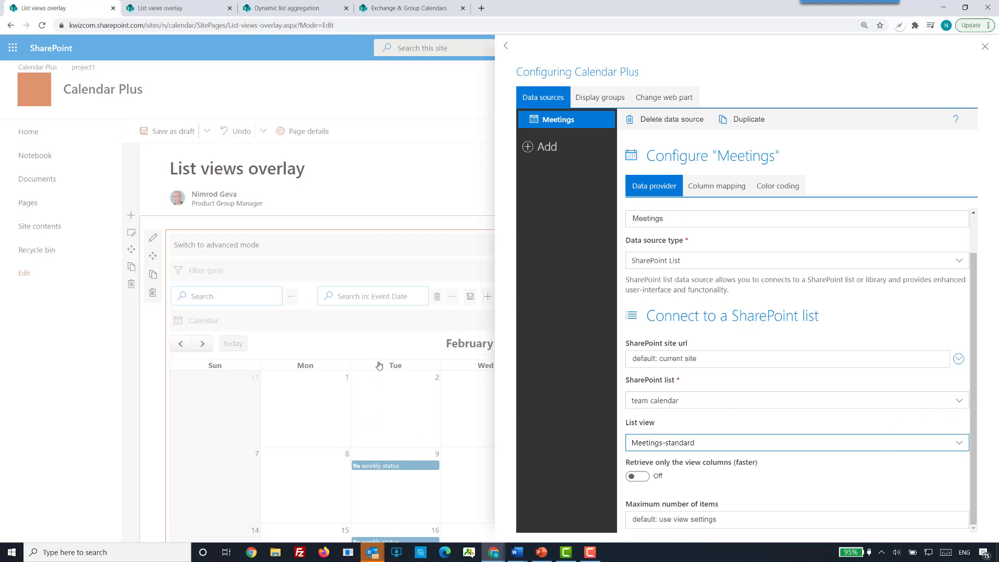
{"action": "left_click", "coordinate": [402, 204]}
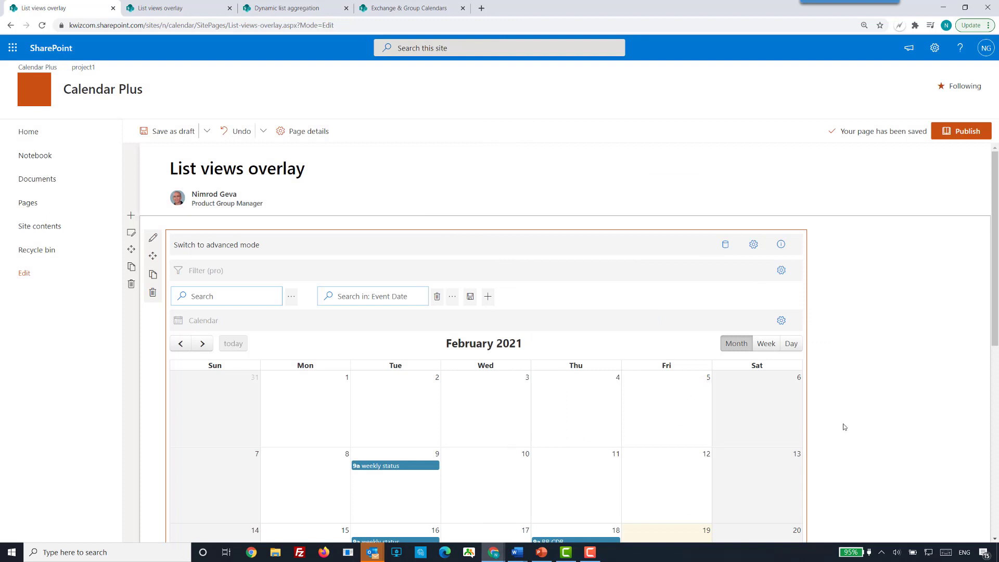
Look over the meetings shown in the web part's monthly calendar.
{"action": "scroll", "coordinate": [855, 427], "scroll_direction": "down", "scroll_amount": 5}
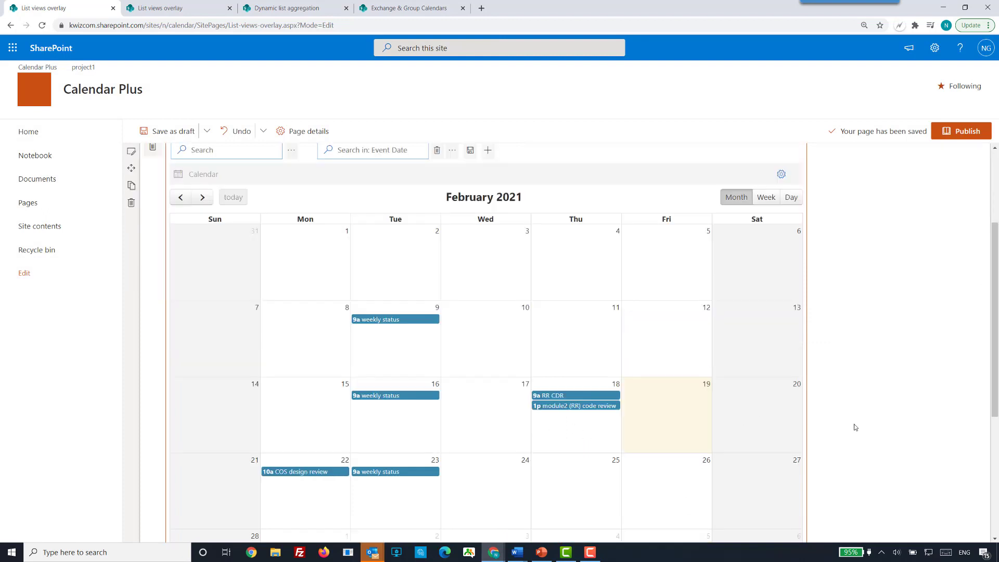
{"action": "scroll", "coordinate": [855, 426], "scroll_direction": "up", "scroll_amount": 1}
{"action": "scroll", "coordinate": [849, 396], "scroll_direction": "up", "scroll_amount": 4}
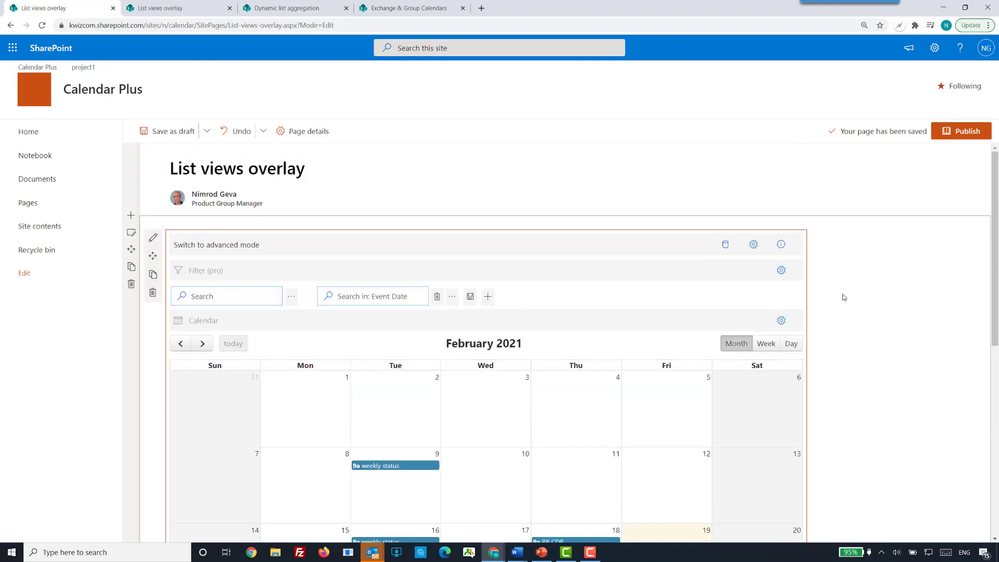
Reopen the data source configuration and review the connection settings and column mapping of Meetings.
{"action": "left_click", "coordinate": [725, 244]}
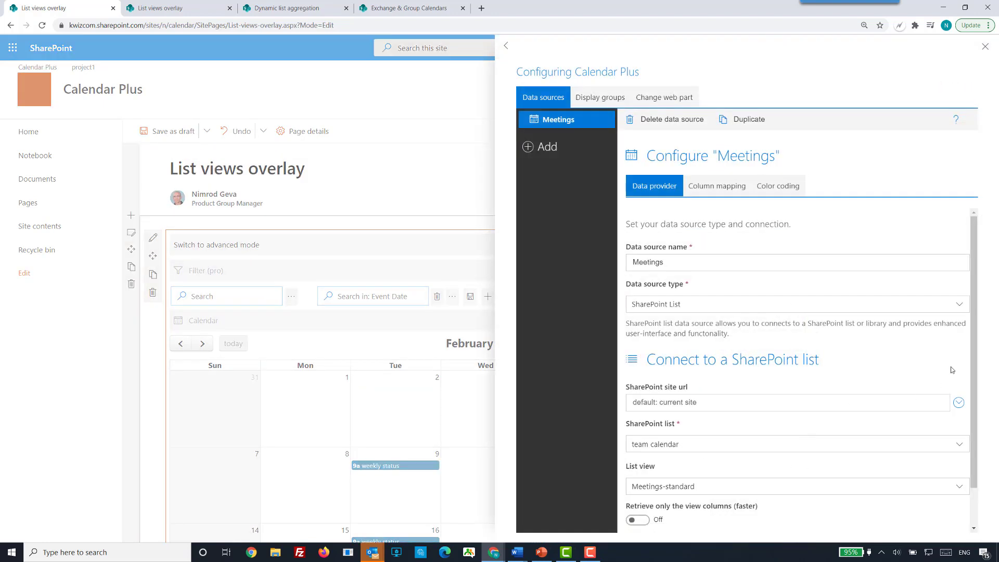
{"action": "left_click_drag", "start_coordinate": [973, 354], "coordinate": [967, 465]}
{"action": "left_click", "coordinate": [919, 487]}
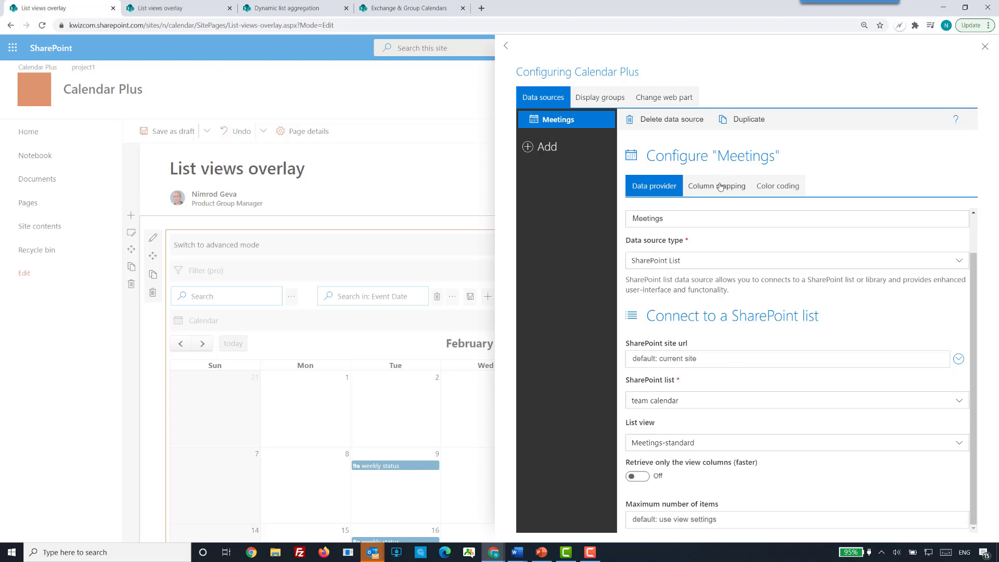
{"action": "left_click", "coordinate": [703, 192]}
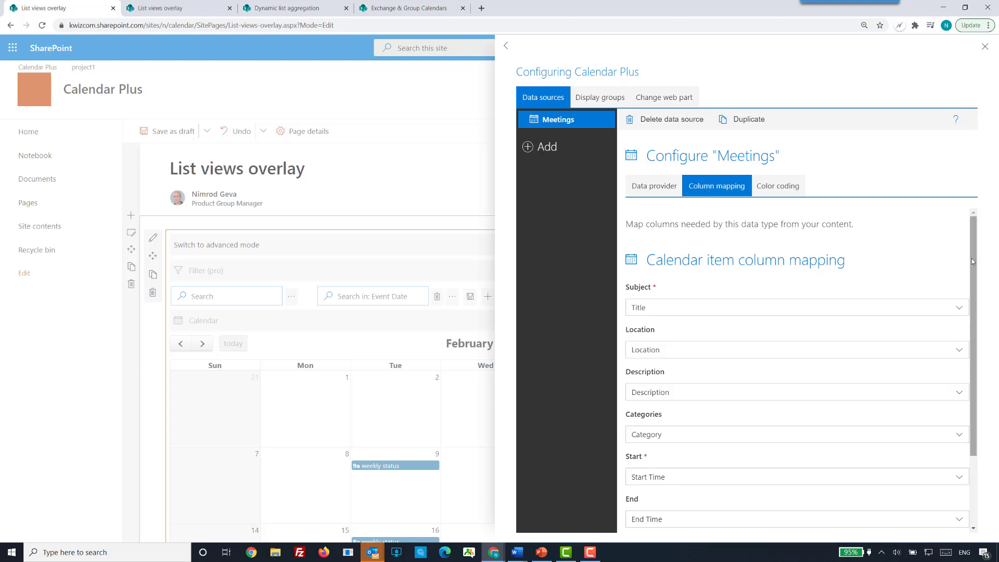
{"action": "left_click_drag", "start_coordinate": [972, 258], "coordinate": [973, 288]}
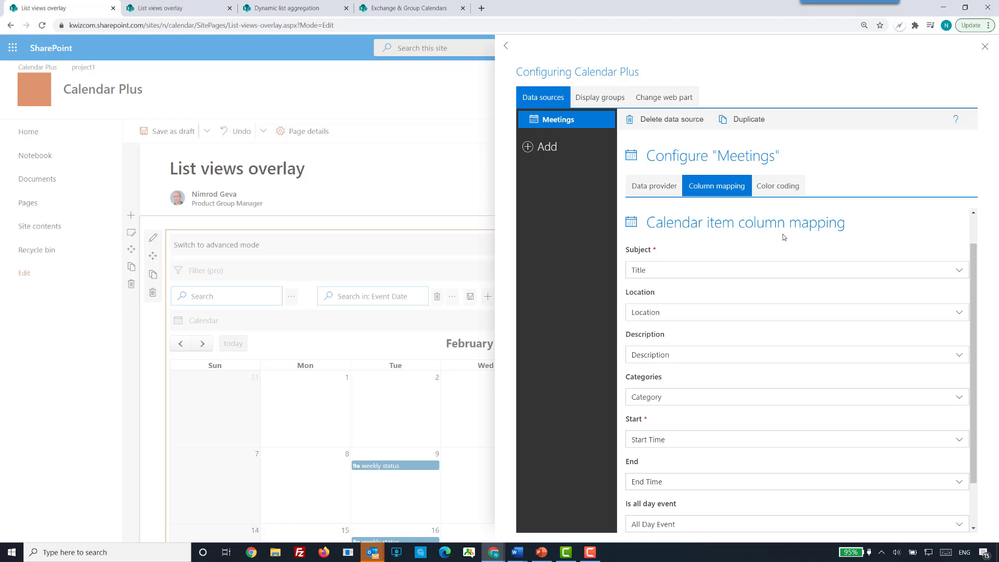
Set the text color to white in the color coding of the Meetings data source.
{"action": "left_click", "coordinate": [774, 190]}
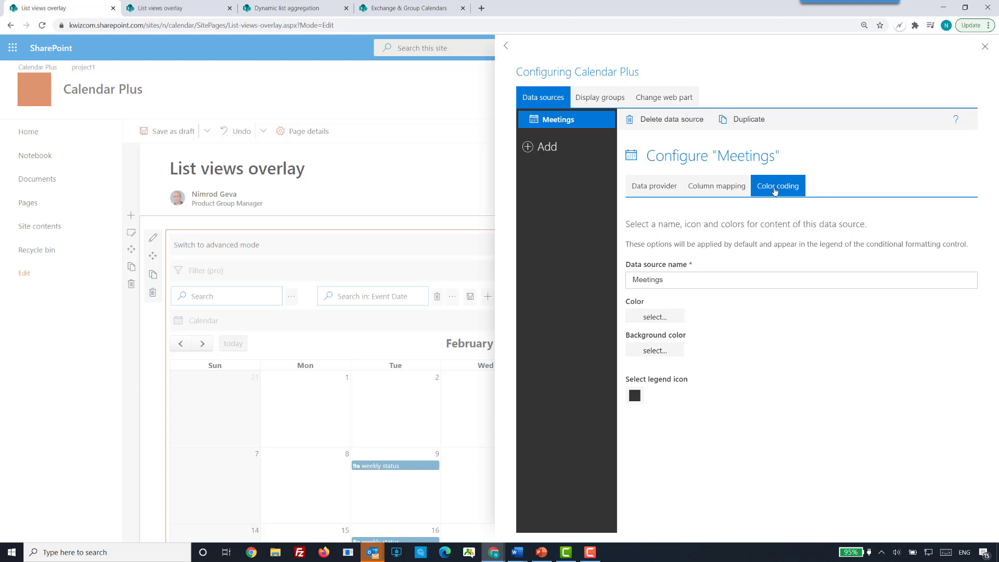
{"action": "left_click", "coordinate": [666, 319]}
{"action": "left_click", "coordinate": [630, 255]}
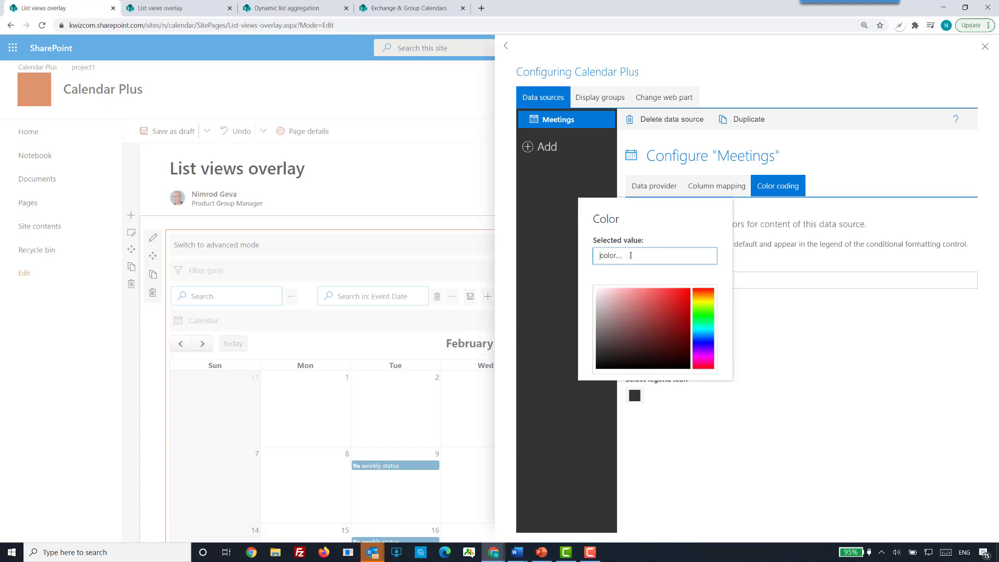
{"action": "type", "text": "white"}
{"action": "left_click", "coordinate": [778, 365]}
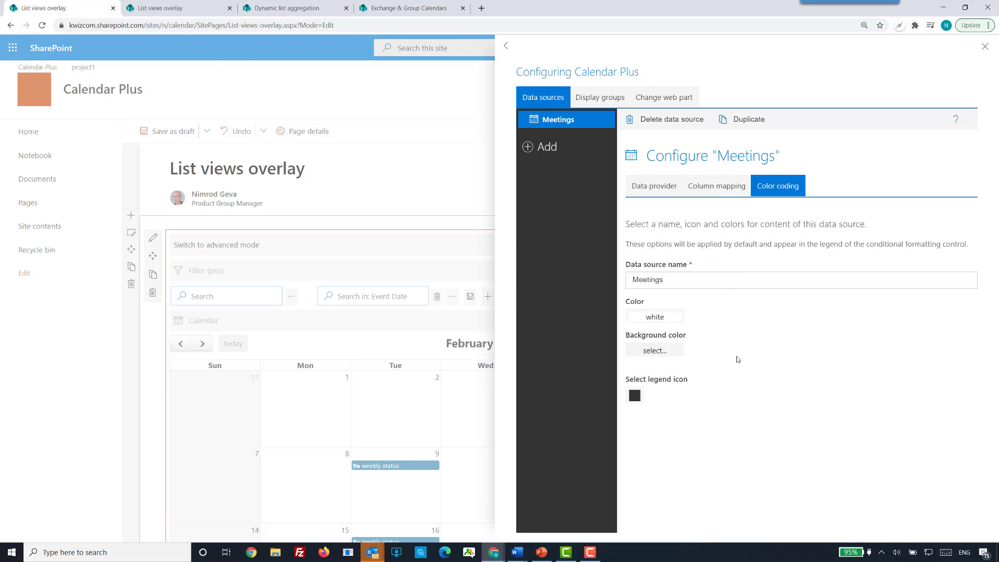
Set the background color of the Meetings data source to blue.
{"action": "left_click", "coordinate": [665, 357]}
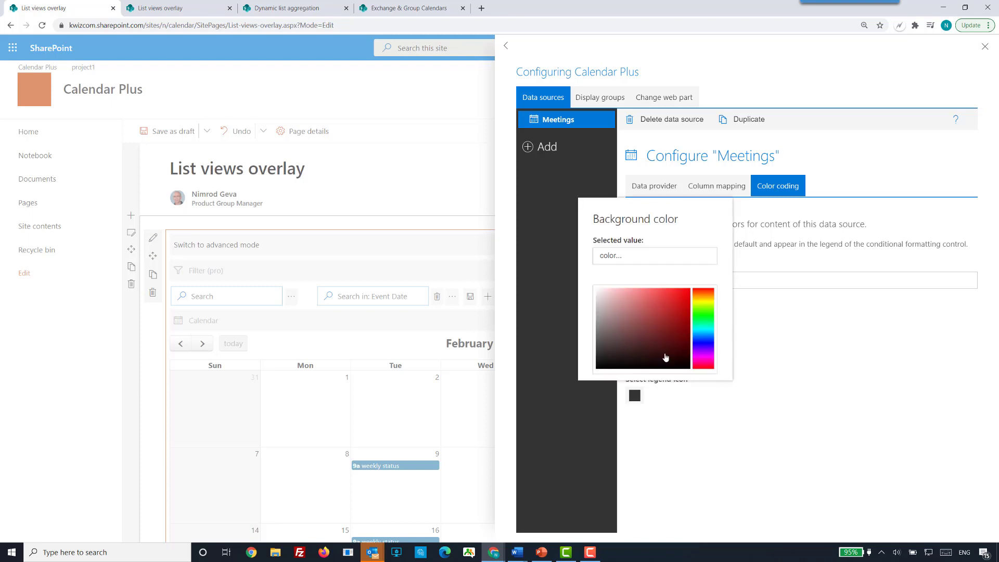
{"action": "left_click", "coordinate": [640, 250]}
{"action": "type", "text": "blue"}
{"action": "left_click", "coordinate": [802, 389]}
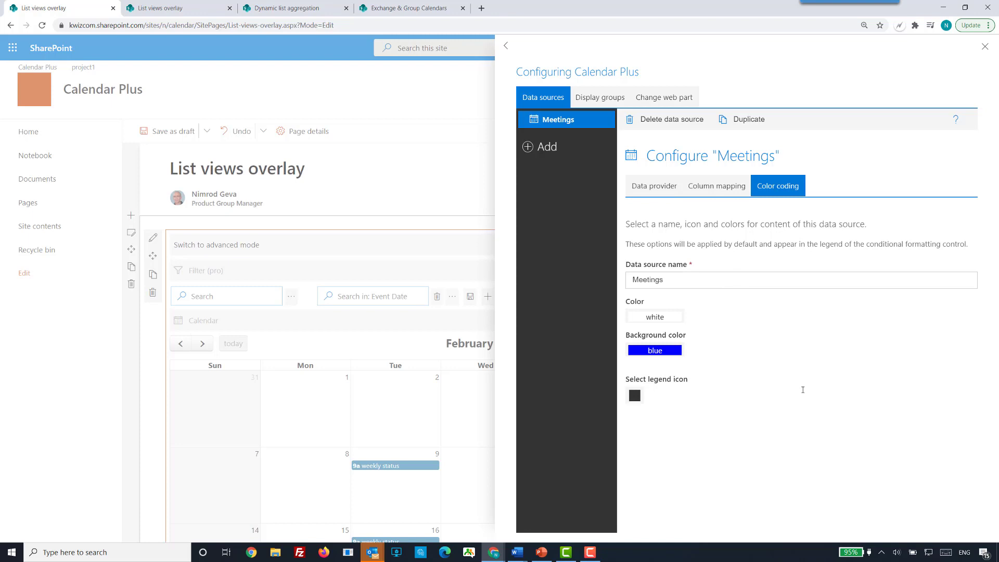
Find legend icons matching "meet" and assign the globe with a person to the Meetings data source.
{"action": "left_click", "coordinate": [635, 396]}
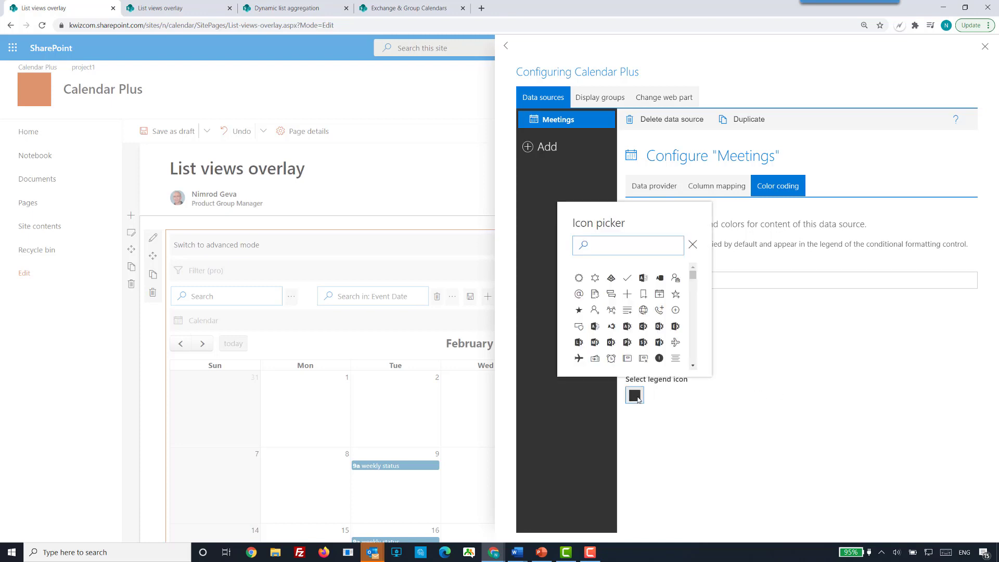
{"action": "left_click", "coordinate": [624, 245]}
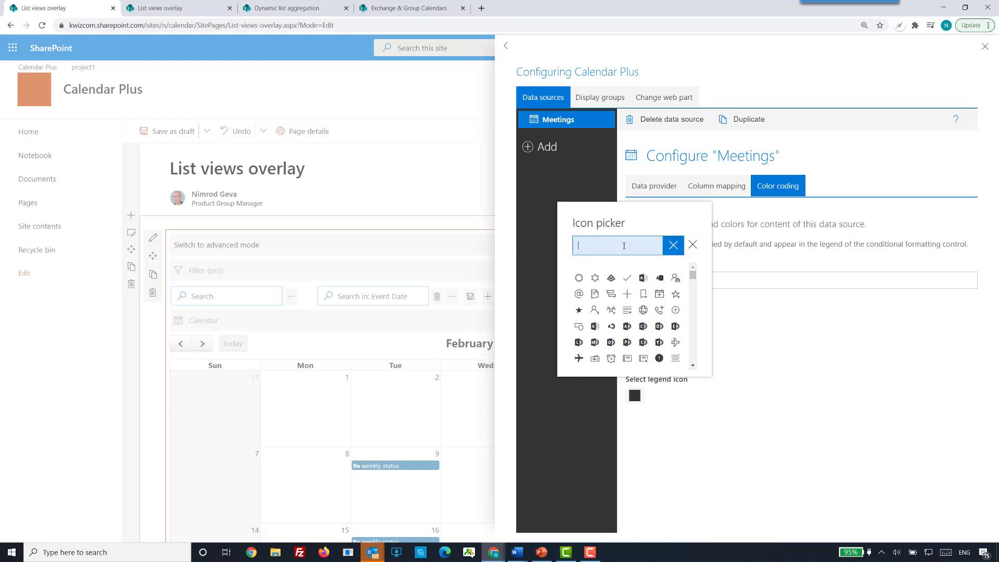
{"action": "type", "text": "meet"}
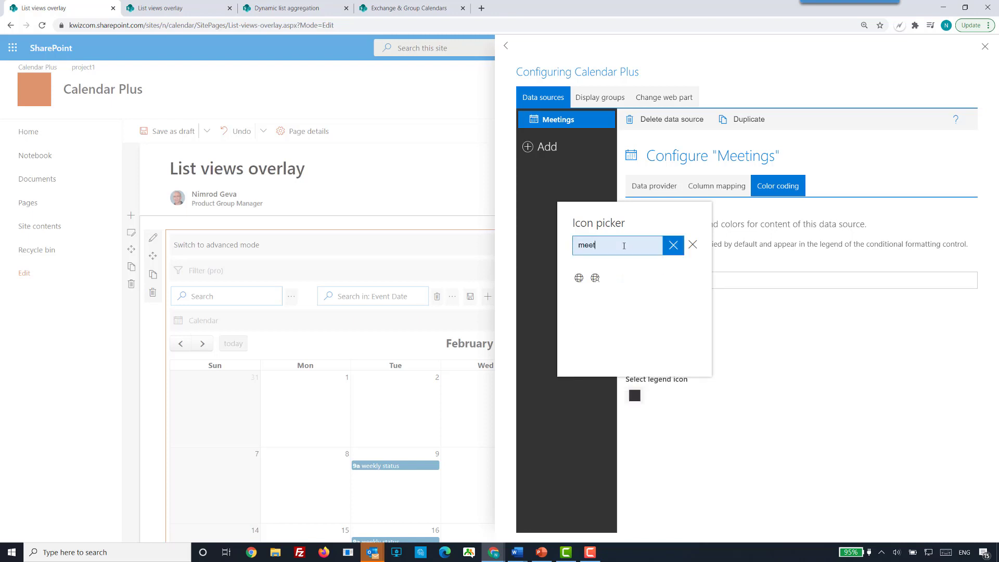
{"action": "left_click", "coordinate": [595, 278]}
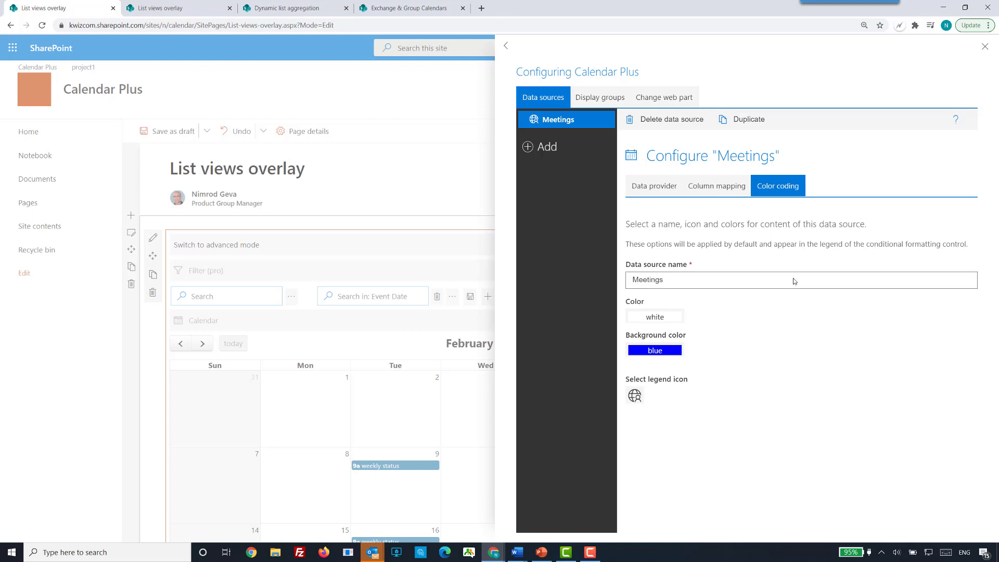
Add a data source named Birthdays and set its type to SharePoint List.
{"action": "left_click", "coordinate": [549, 154]}
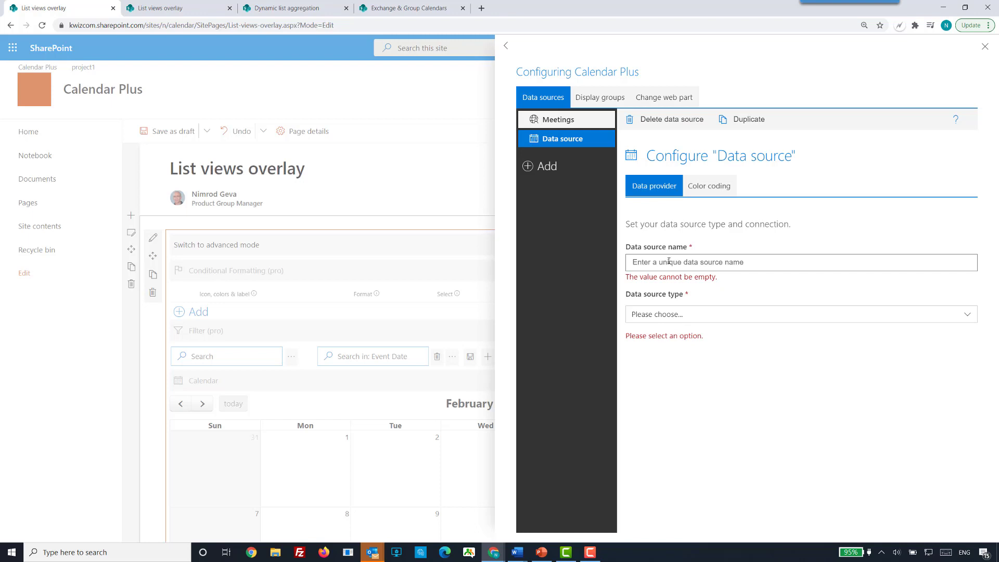
{"action": "left_click", "coordinate": [668, 261]}
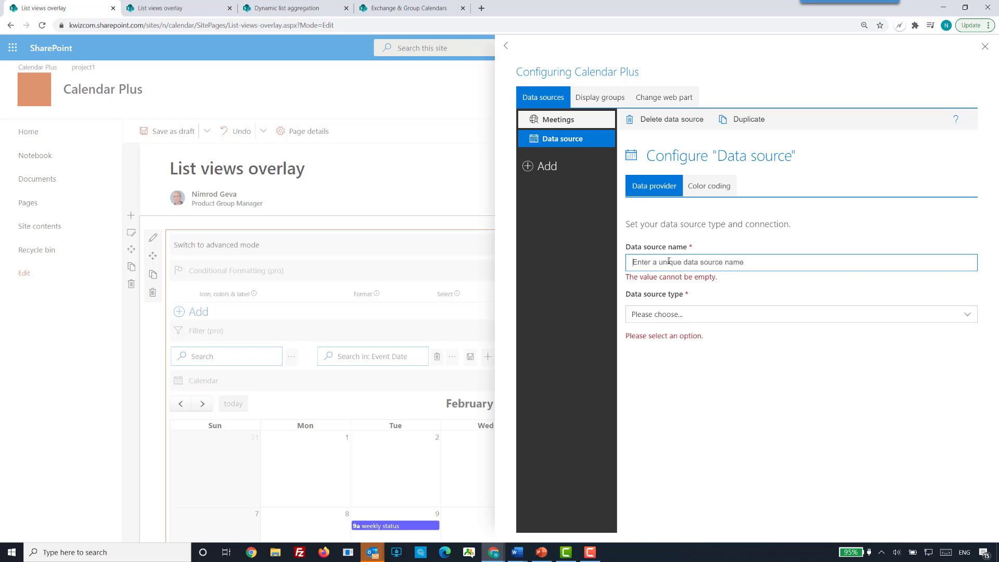
{"action": "type", "text": "Birthdays"}
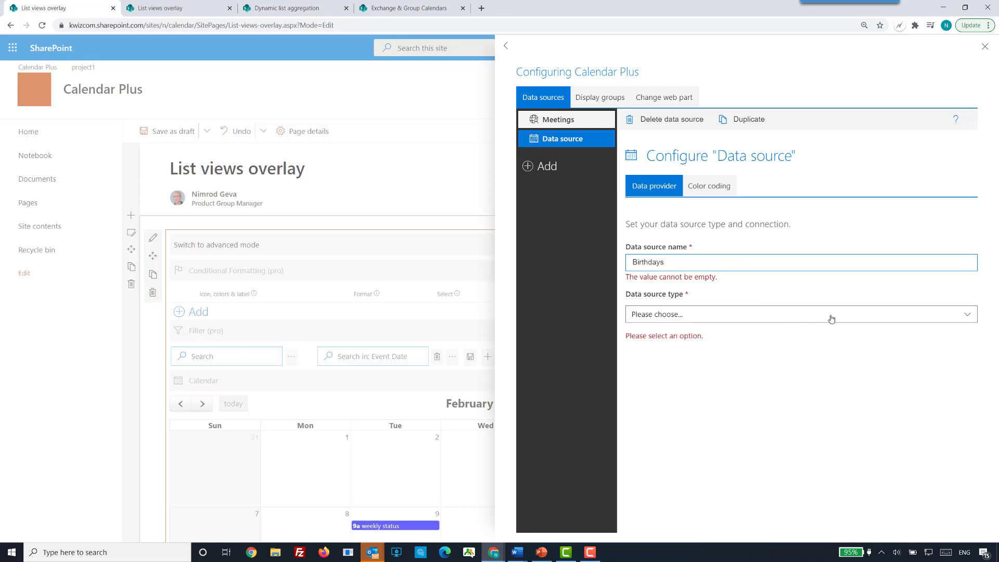
{"action": "left_click", "coordinate": [968, 318]}
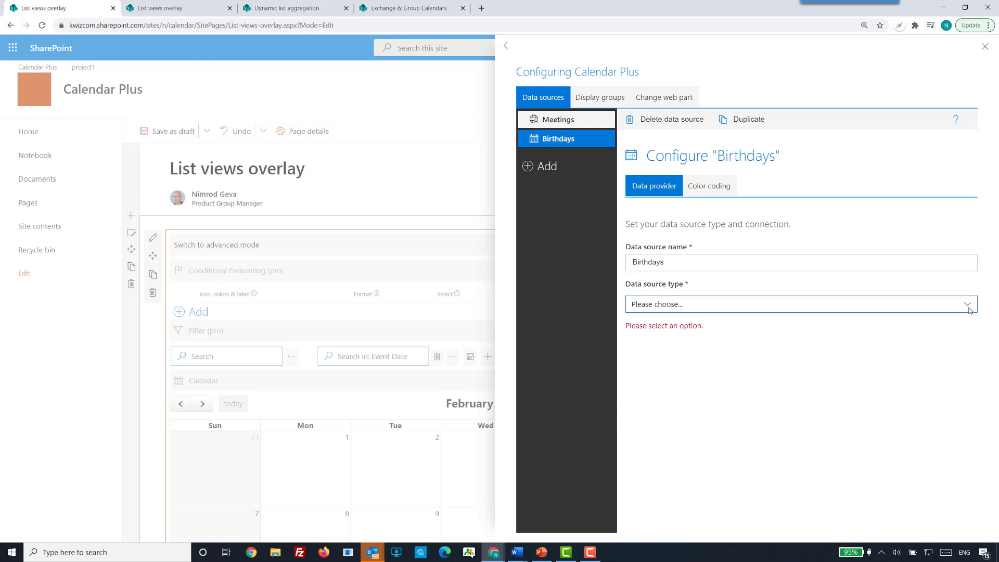
{"action": "left_click", "coordinate": [968, 306]}
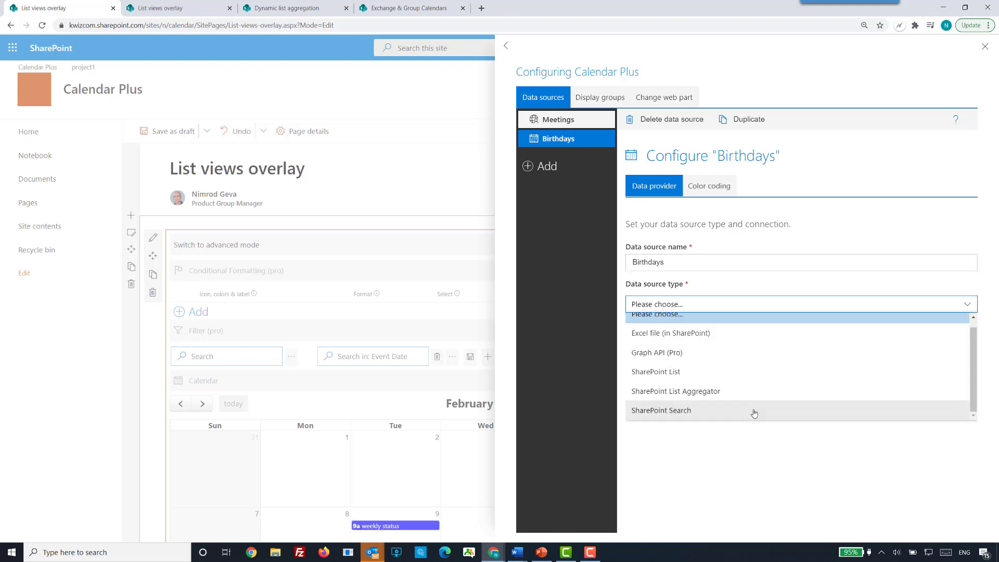
{"action": "left_click", "coordinate": [762, 373]}
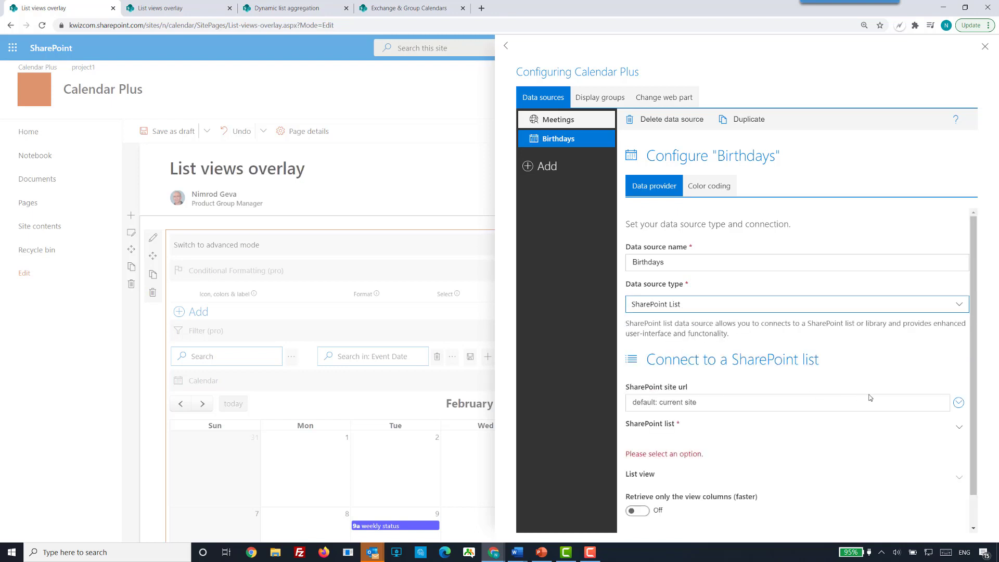
Connect the Birthdays data source to the team calendar list with the Birthday-standard view.
{"action": "scroll", "coordinate": [947, 452], "scroll_direction": "down", "scroll_amount": 2}
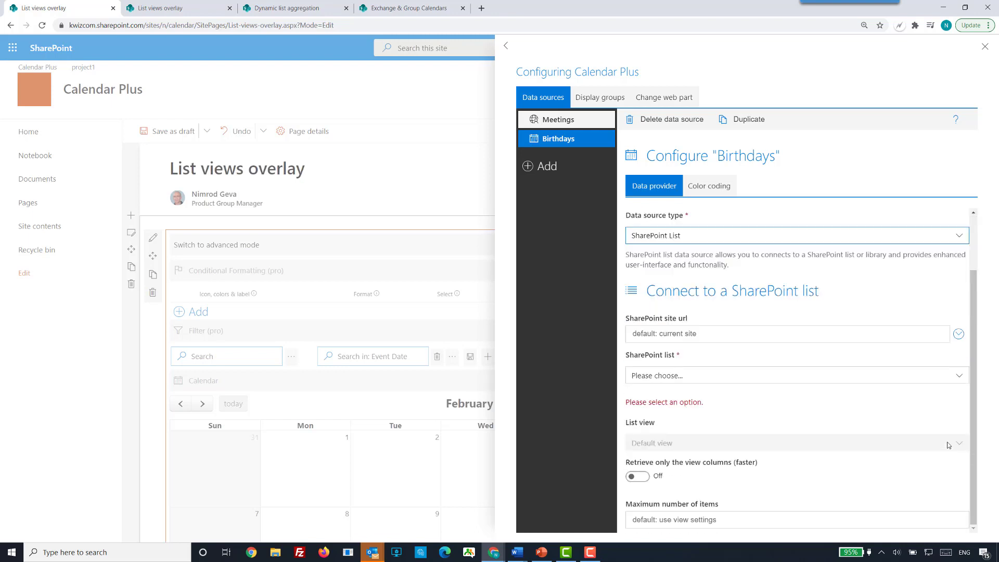
{"action": "left_click", "coordinate": [961, 377]}
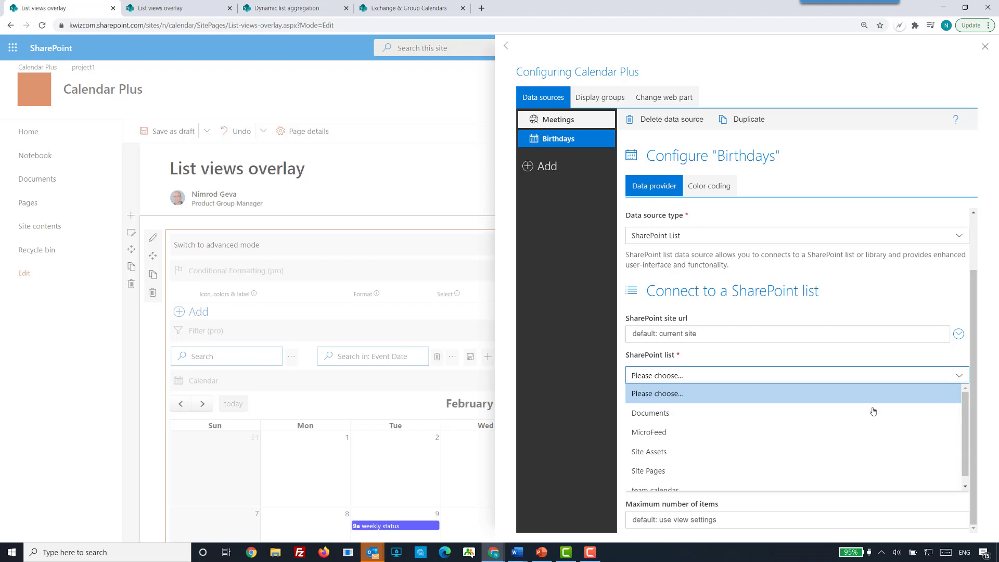
{"action": "left_click", "coordinate": [683, 482]}
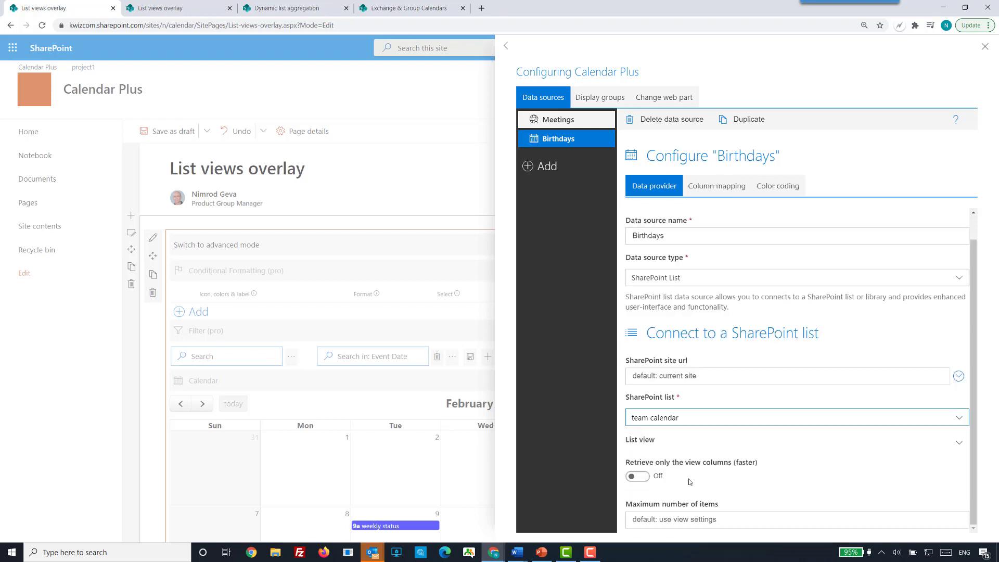
{"action": "left_click", "coordinate": [960, 446]}
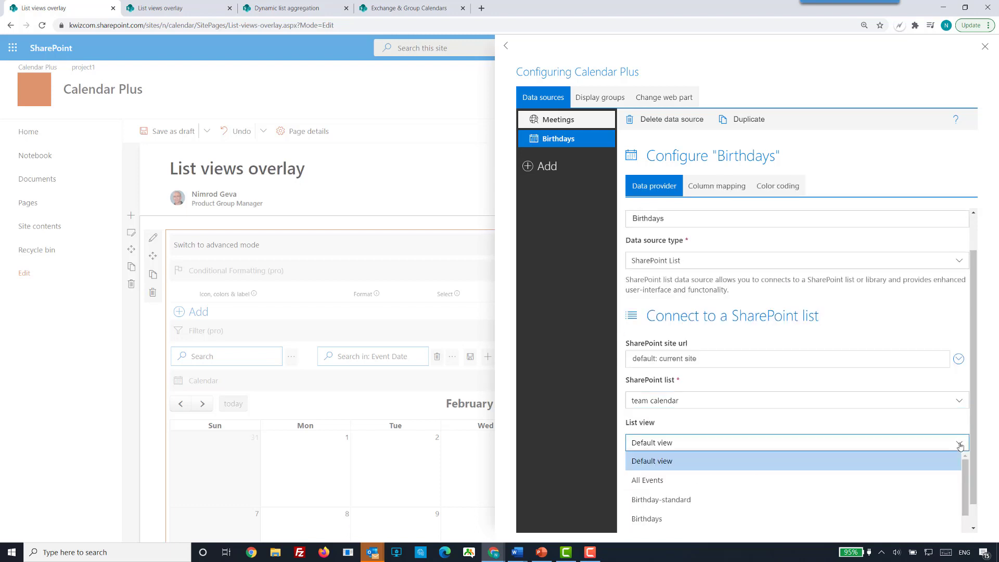
{"action": "left_click", "coordinate": [713, 501]}
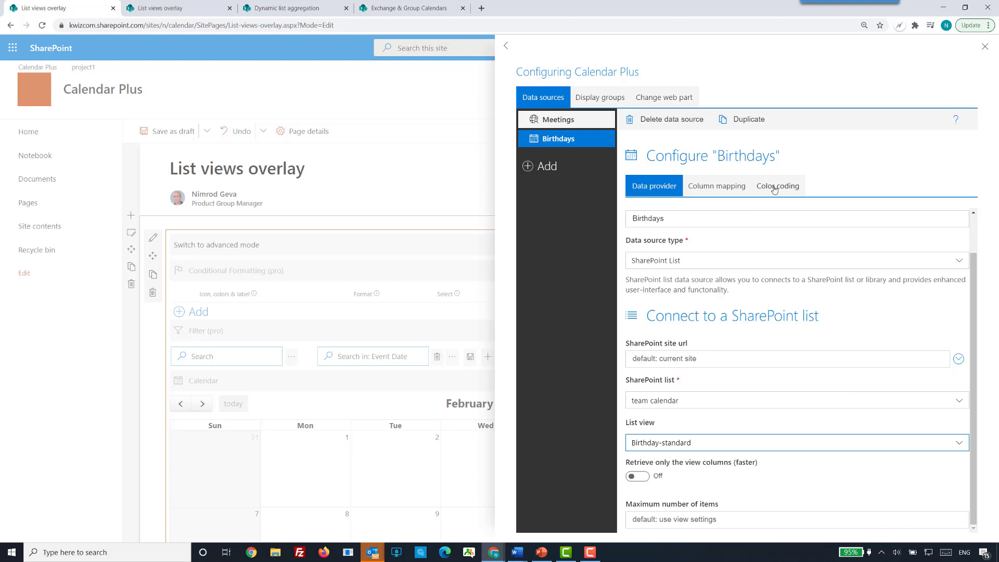
Set the text color to black in the color coding of the Birthdays data source.
{"action": "left_click", "coordinate": [775, 189]}
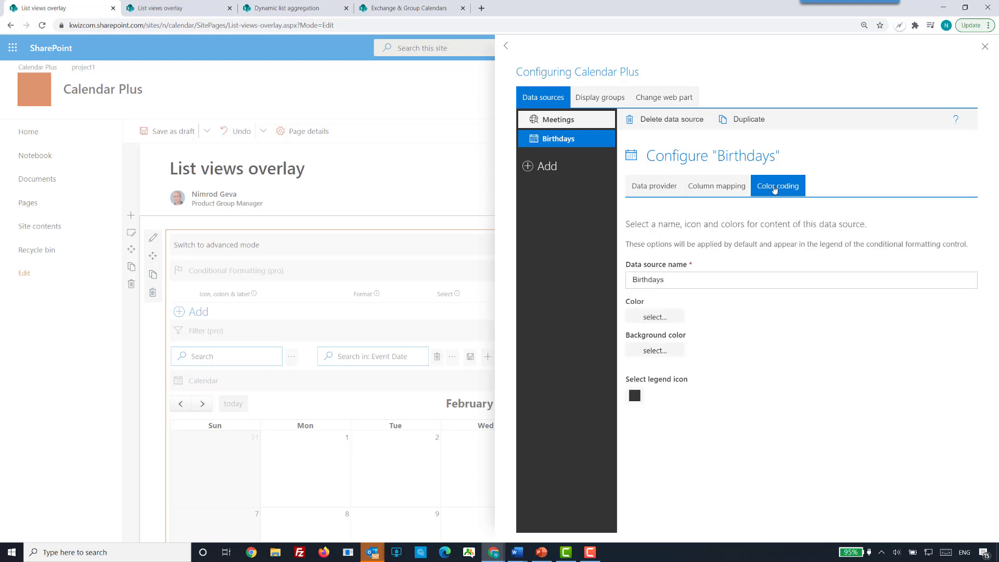
{"action": "left_click", "coordinate": [658, 319]}
{"action": "left_click", "coordinate": [631, 257]}
{"action": "type", "text": "bla"}
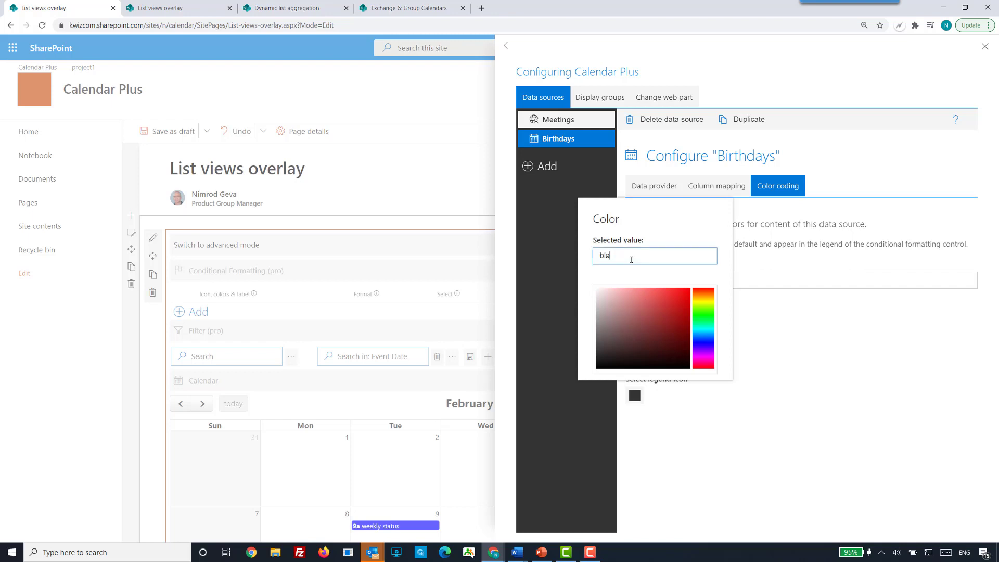
{"action": "type", "text": "ck"}
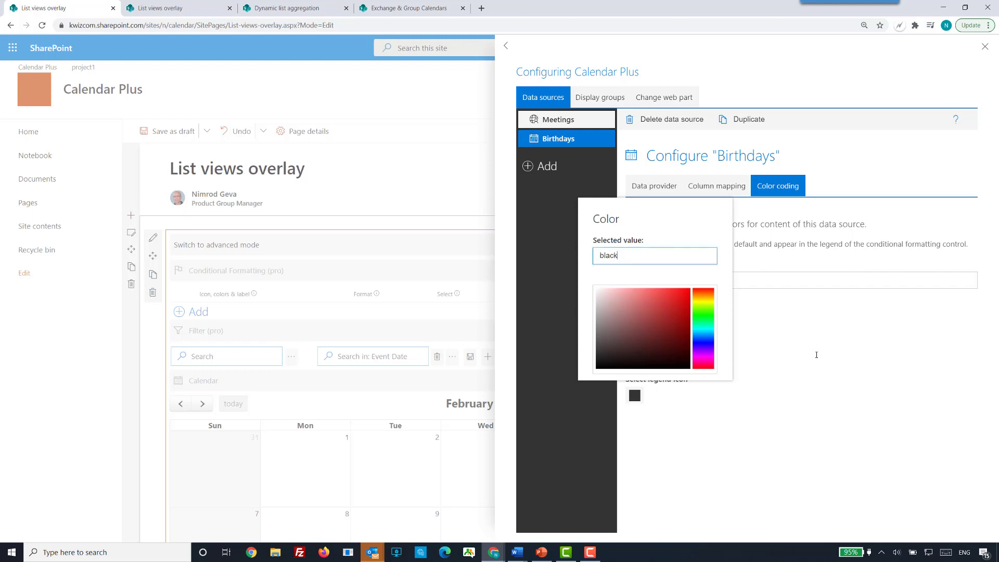
{"action": "left_click", "coordinate": [815, 355]}
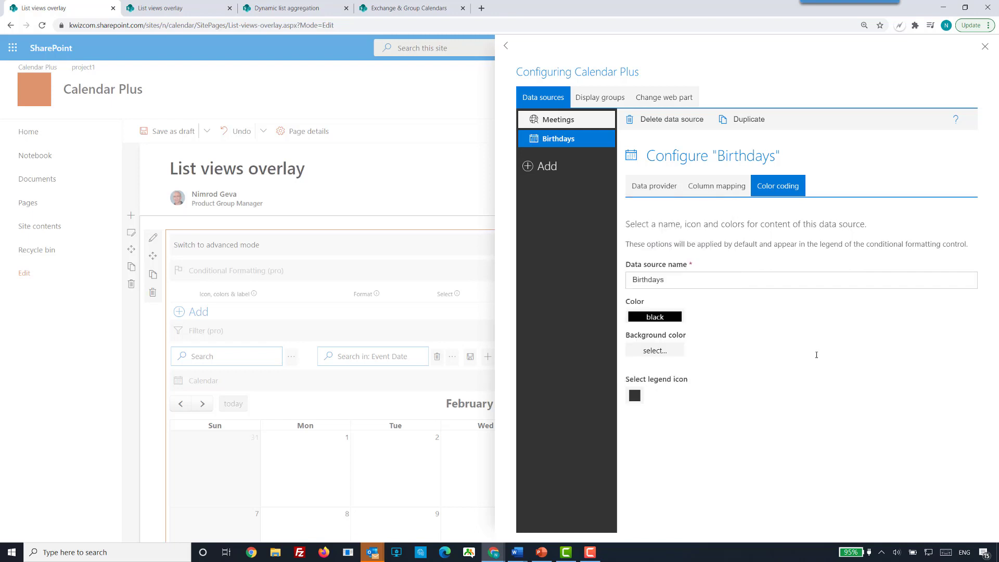
Set the background color of the Birthdays data source to yellow.
{"action": "left_click", "coordinate": [656, 351]}
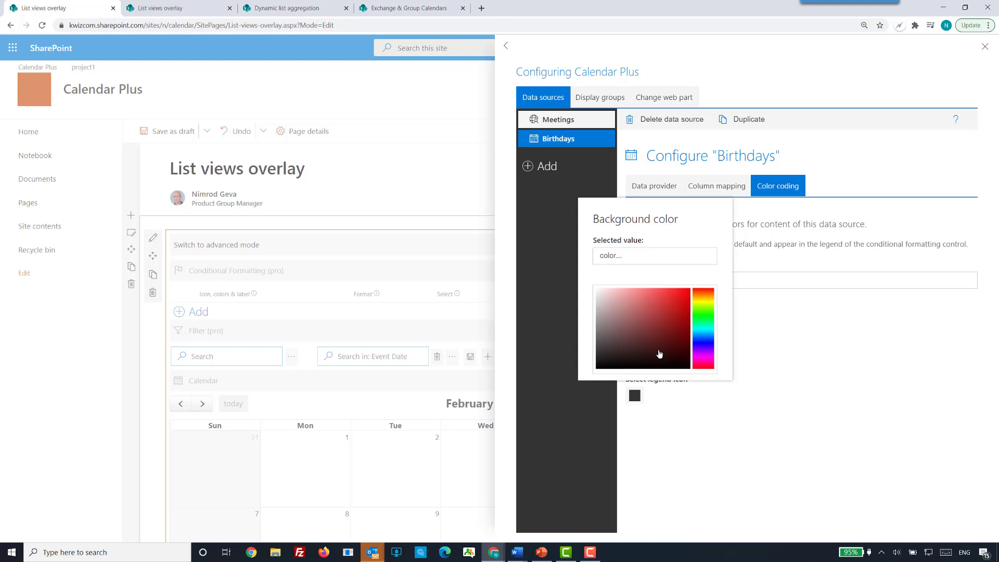
{"action": "left_click", "coordinate": [653, 256]}
{"action": "type", "text": "yellow"}
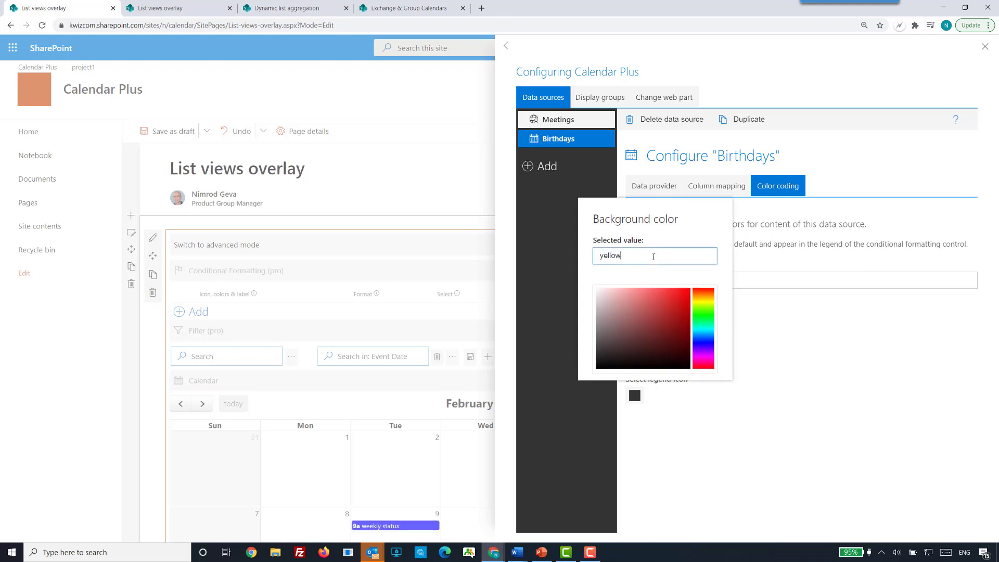
{"action": "left_click", "coordinate": [922, 394]}
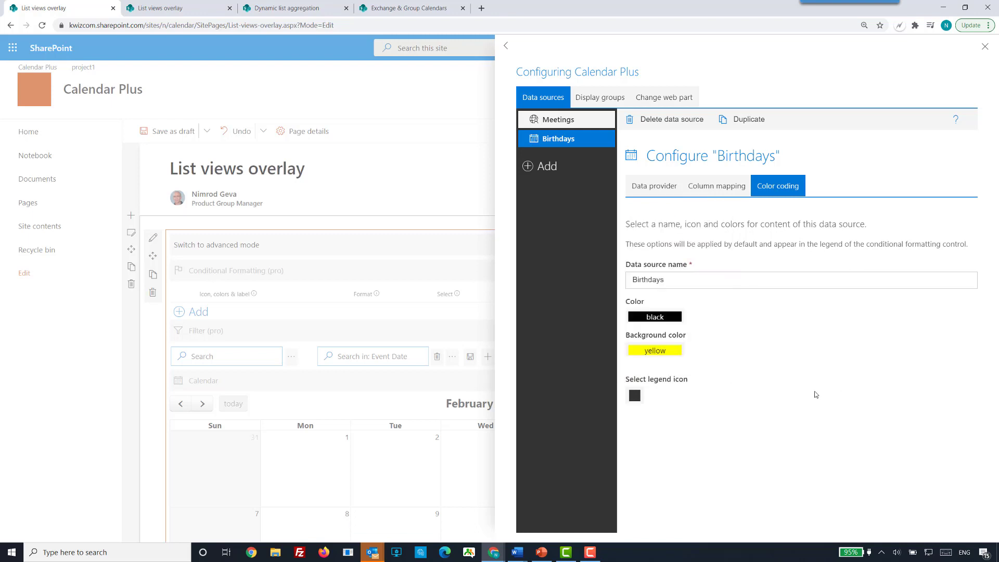
Find legend icons matching "birthday" and assign the cake icon to the Birthdays data source.
{"action": "left_click", "coordinate": [634, 396]}
{"action": "left_click", "coordinate": [611, 247]}
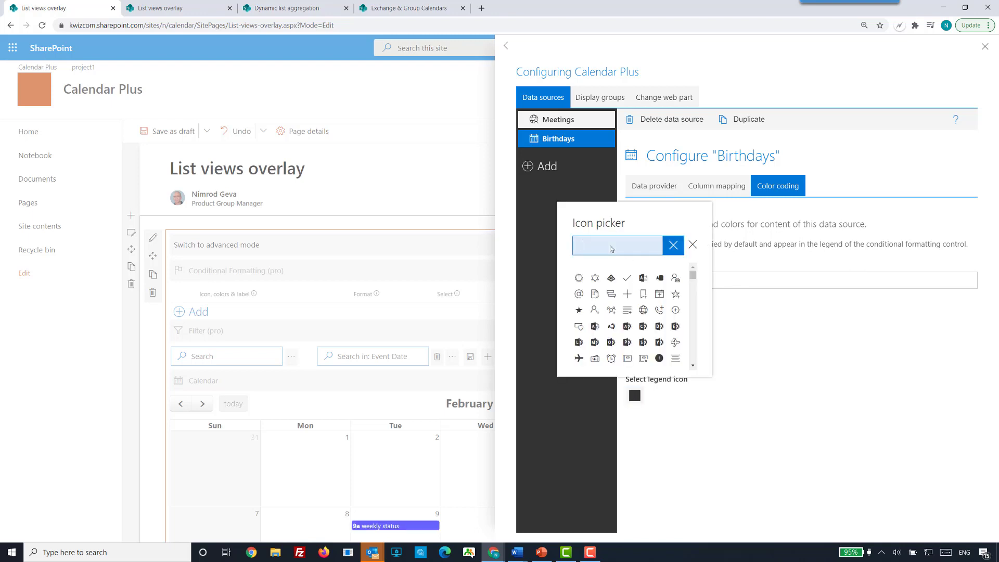
{"action": "type", "text": "birthday"}
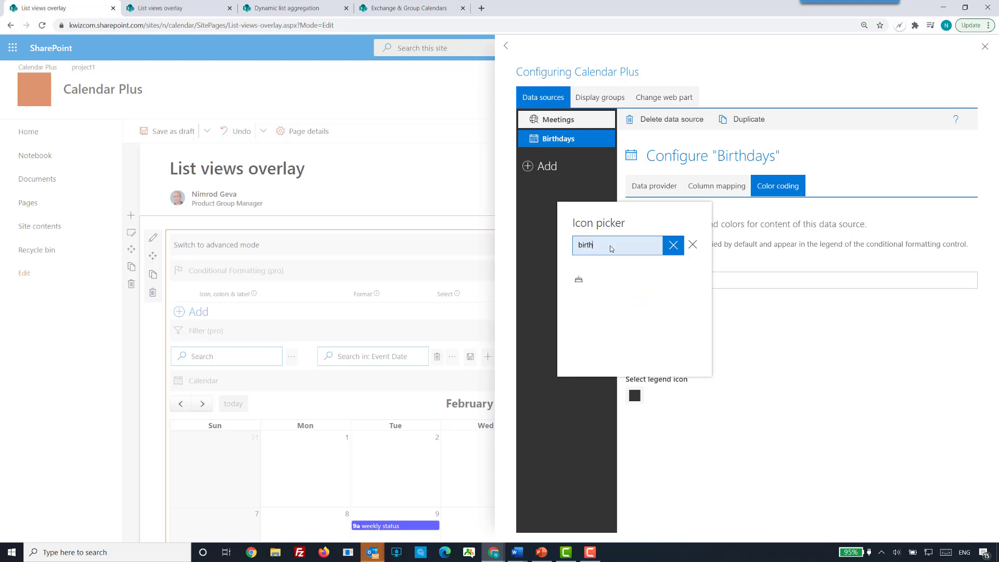
{"action": "left_click", "coordinate": [578, 281]}
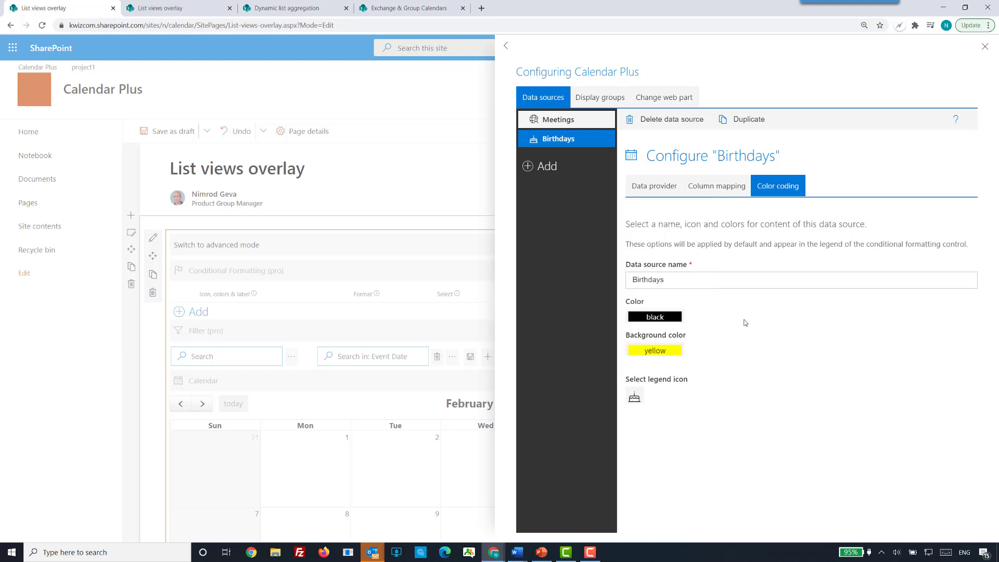
Add a data source named Get-together and set its type to SharePoint List.
{"action": "left_click", "coordinate": [546, 166]}
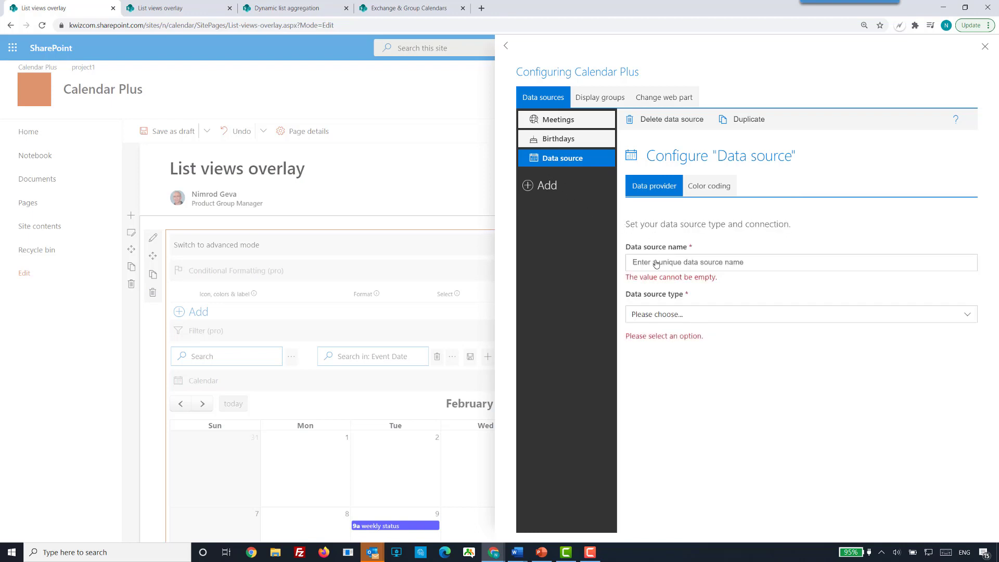
{"action": "left_click", "coordinate": [655, 262]}
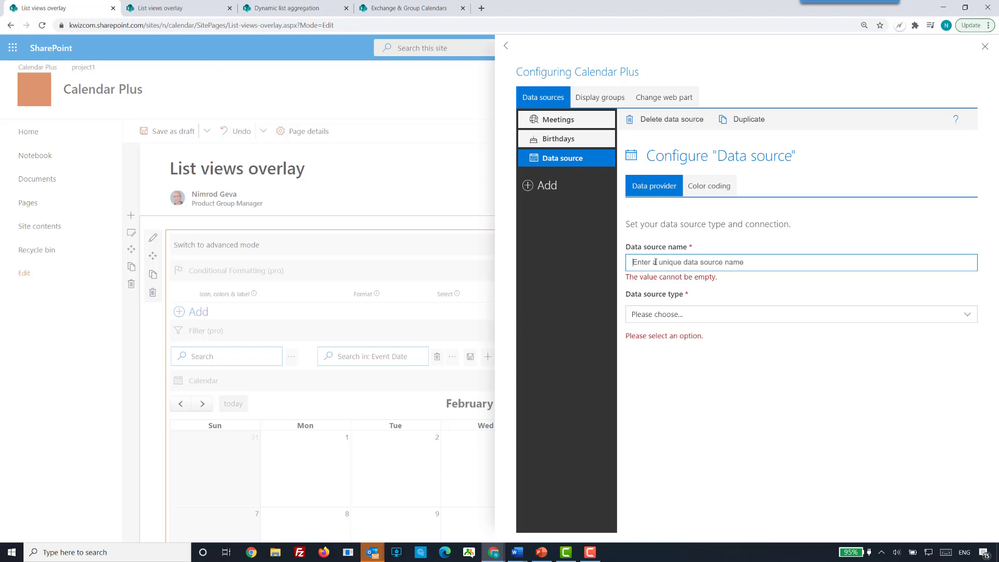
{"action": "type", "text": "Get-to"}
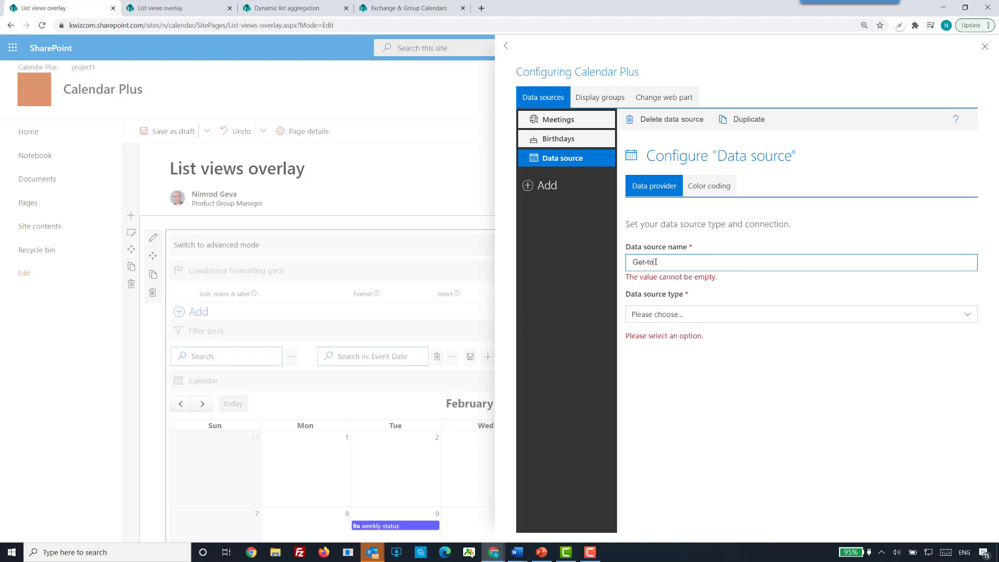
{"action": "type", "text": "gether"}
{"action": "key", "text": "Tab"}
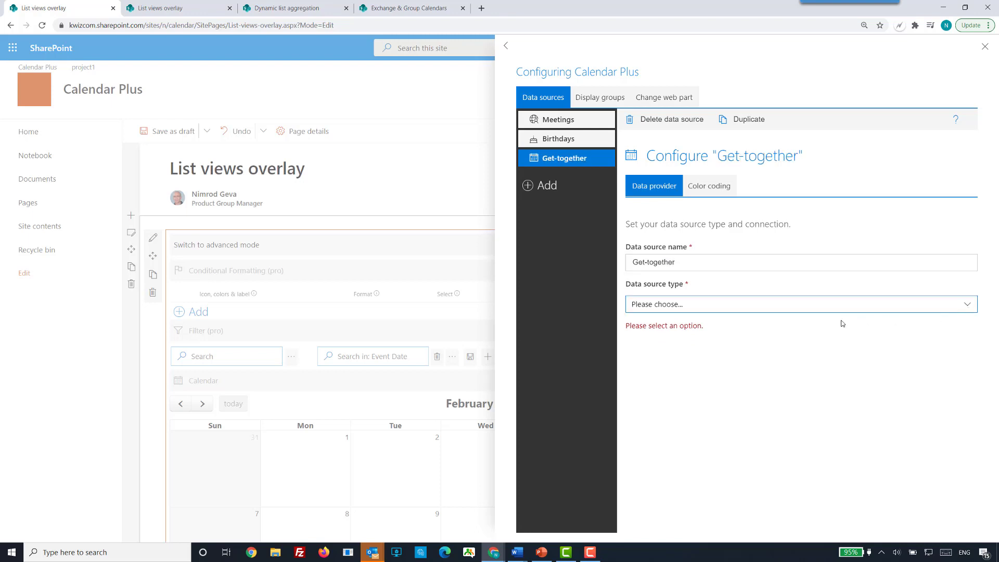
{"action": "left_click", "coordinate": [892, 310]}
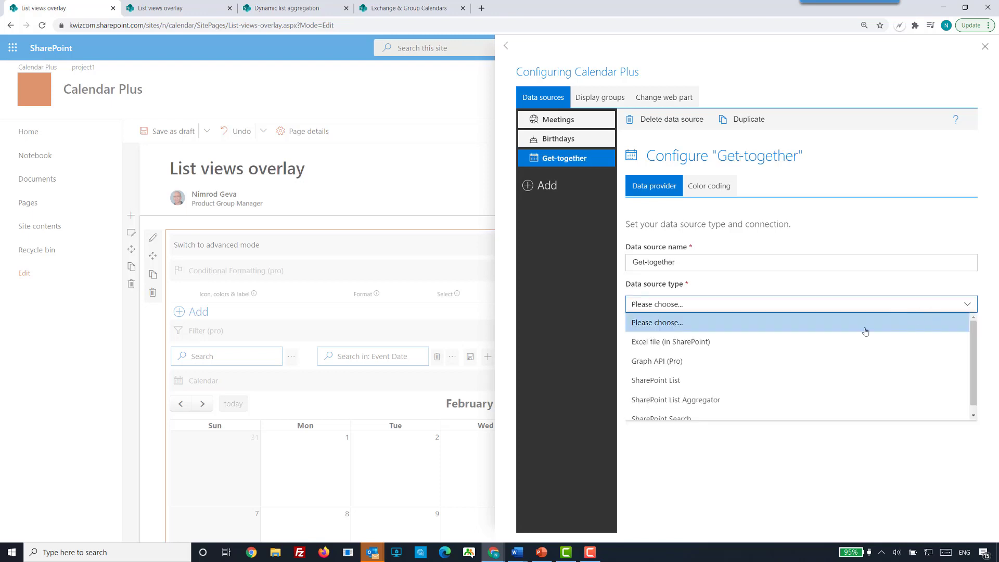
{"action": "left_click", "coordinate": [729, 379]}
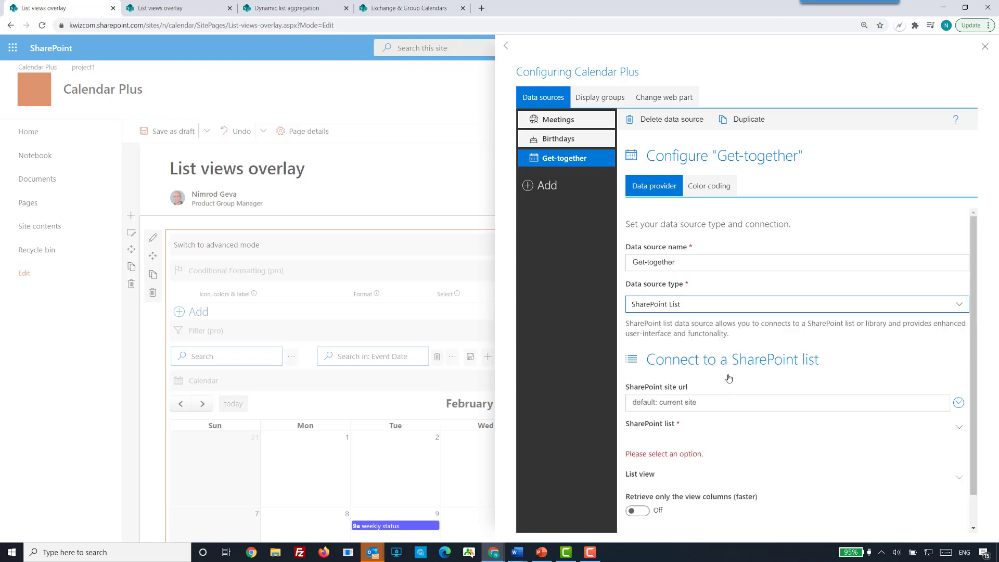
Connect the Get-together data source to the team calendar list with the Get-together view.
{"action": "scroll", "coordinate": [959, 448], "scroll_direction": "down", "scroll_amount": 2}
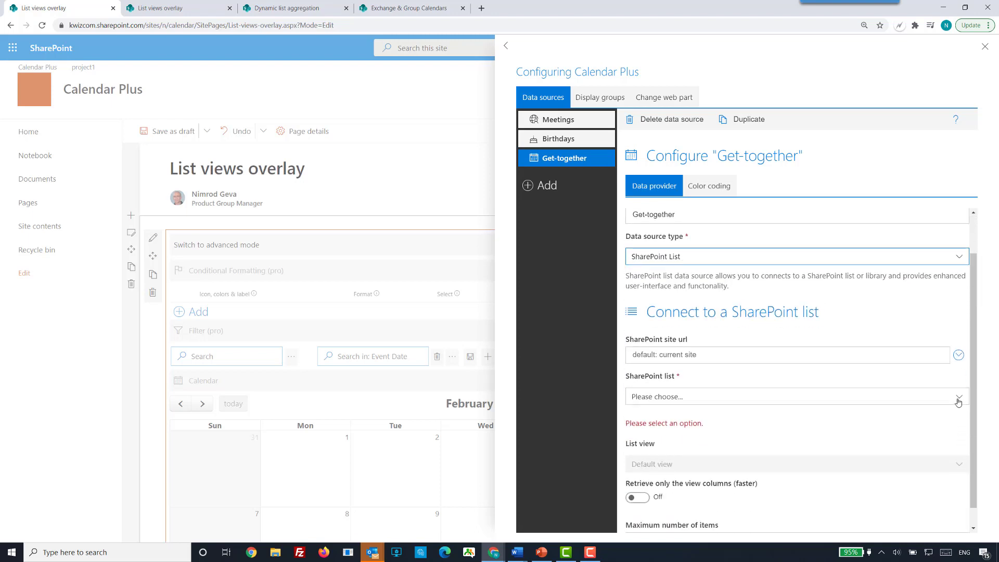
{"action": "left_click", "coordinate": [960, 375]}
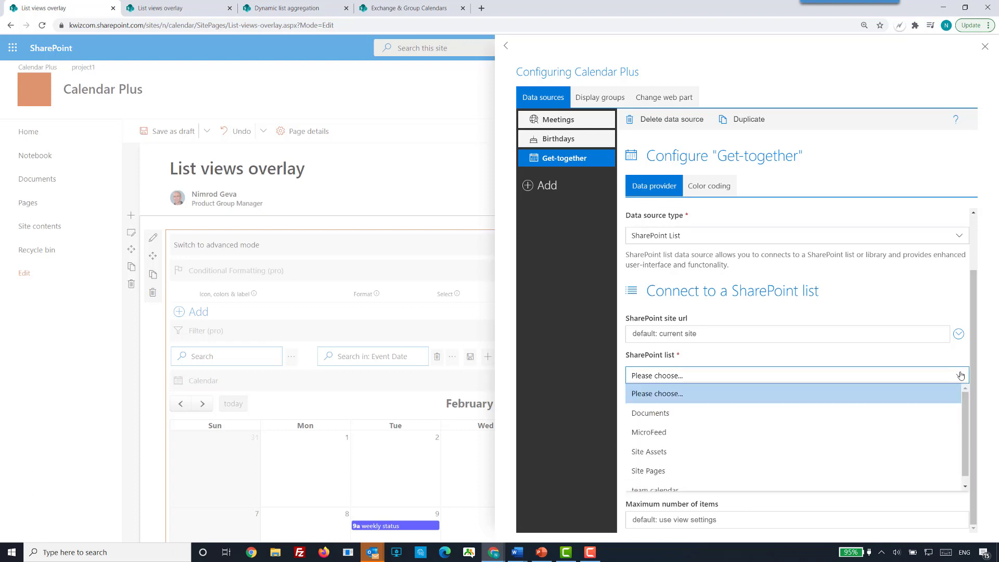
{"action": "left_click", "coordinate": [693, 482]}
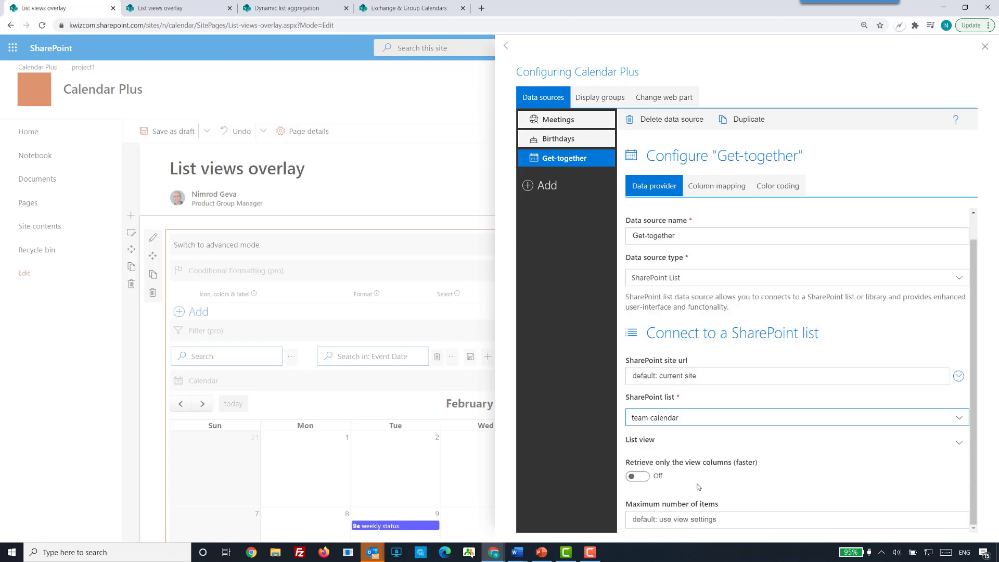
{"action": "left_click", "coordinate": [797, 445]}
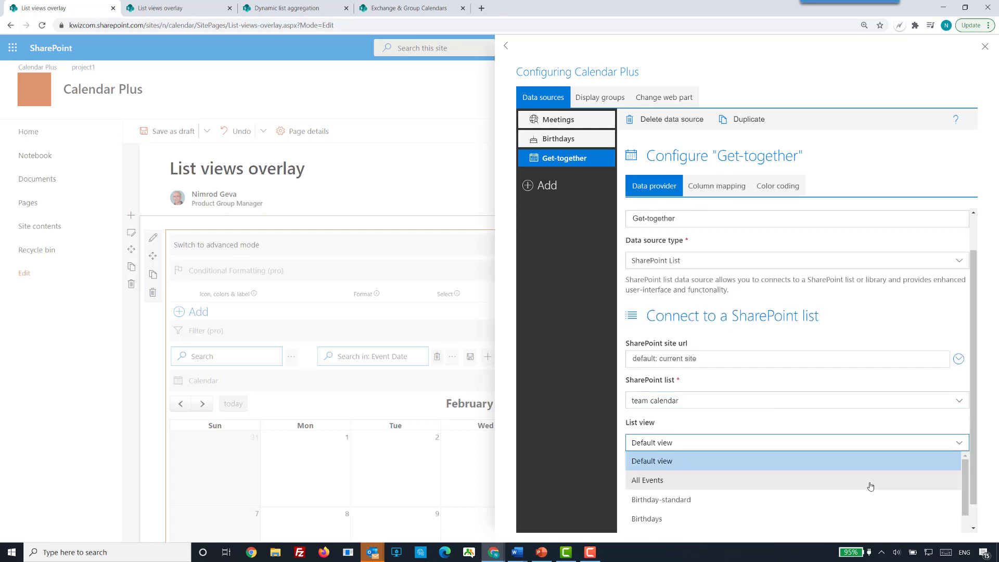
{"action": "scroll", "coordinate": [870, 487], "scroll_direction": "down", "scroll_amount": 2}
{"action": "scroll", "coordinate": [870, 486], "scroll_direction": "up", "scroll_amount": 2}
{"action": "scroll", "coordinate": [870, 486], "scroll_direction": "down", "scroll_amount": 2}
{"action": "left_click", "coordinate": [732, 514]}
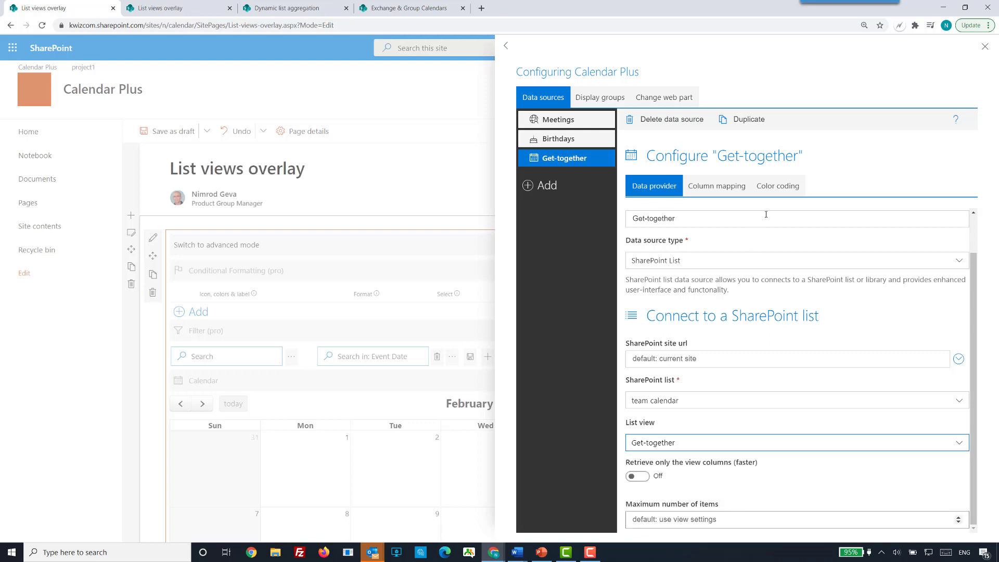
Set the text color to white in the color coding of the Get-together data source.
{"action": "left_click", "coordinate": [776, 187]}
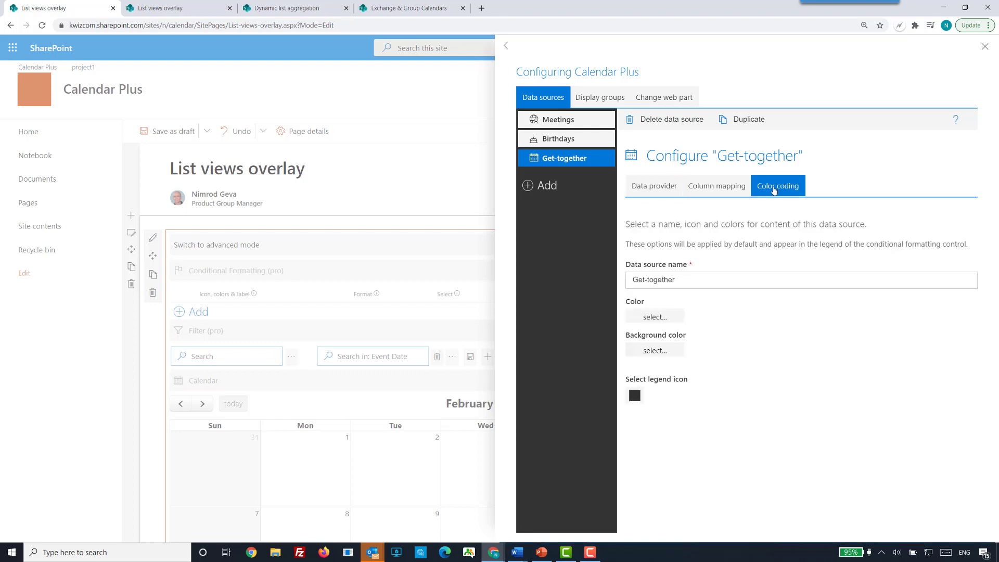
{"action": "left_click", "coordinate": [657, 318]}
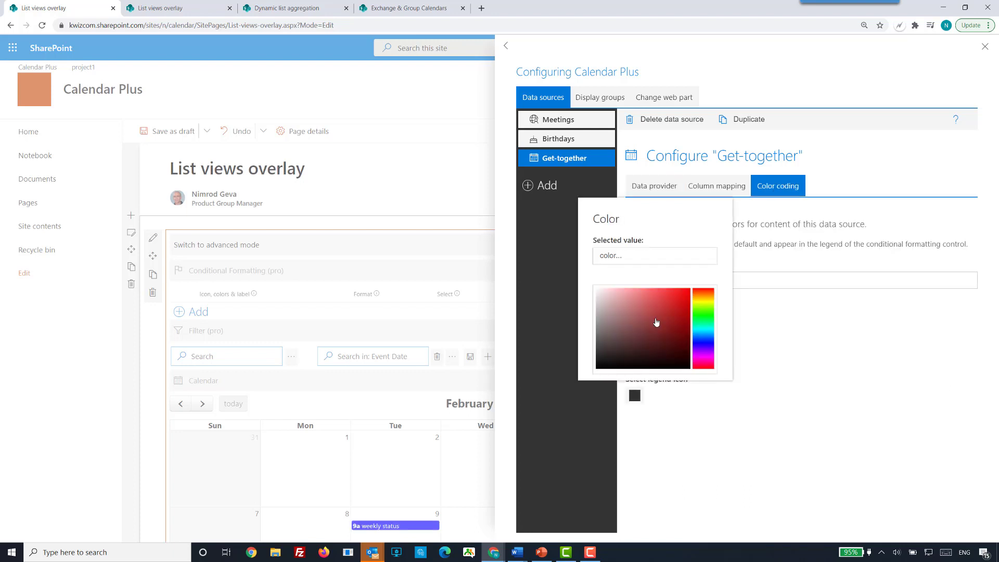
{"action": "left_click", "coordinate": [626, 255]}
{"action": "type", "text": "white"}
{"action": "key", "text": "Return"}
Set the background color of the Get-together data source to brown.
{"action": "left_click", "coordinate": [666, 352]}
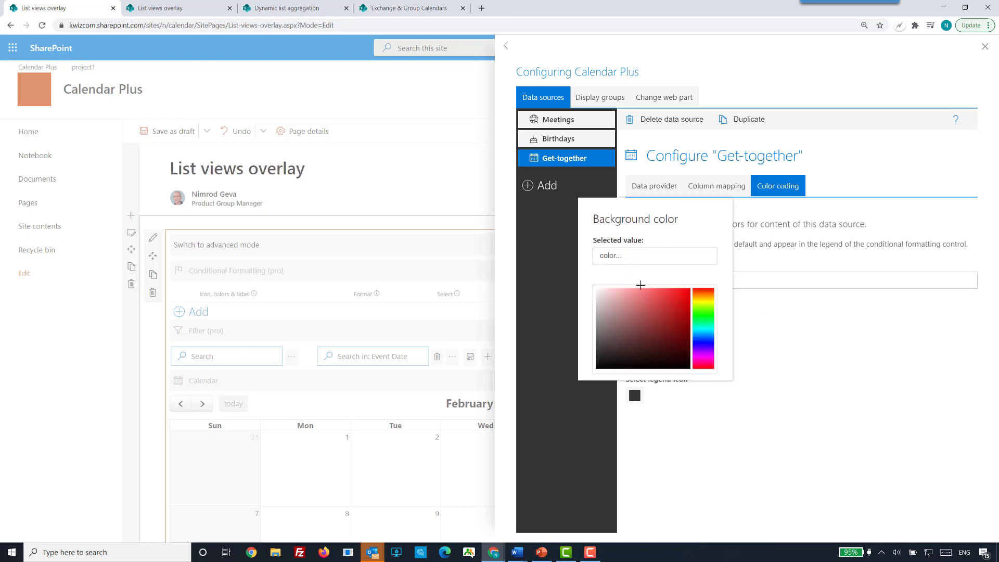
{"action": "left_click", "coordinate": [644, 258]}
{"action": "type", "text": "bro"}
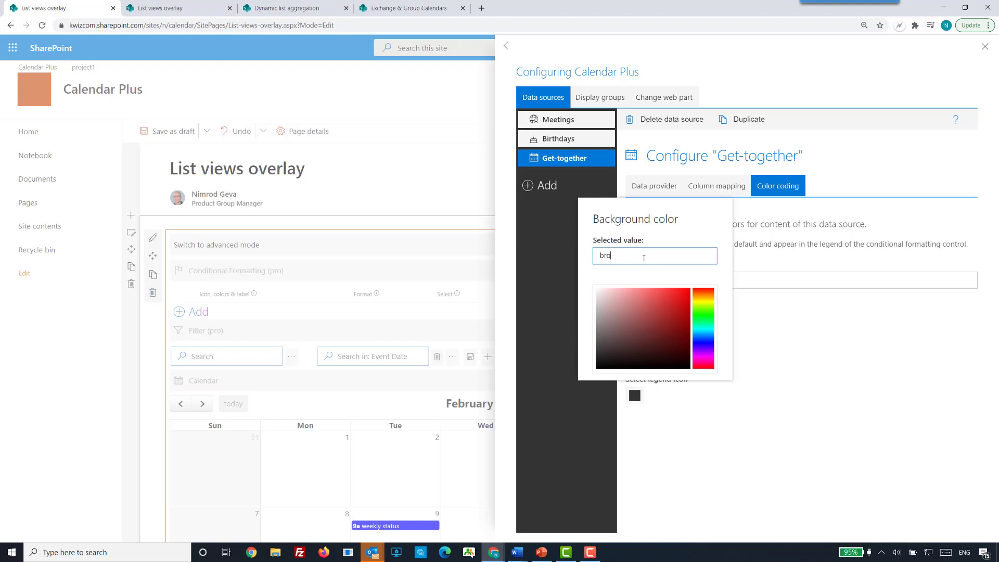
{"action": "type", "text": "wn"}
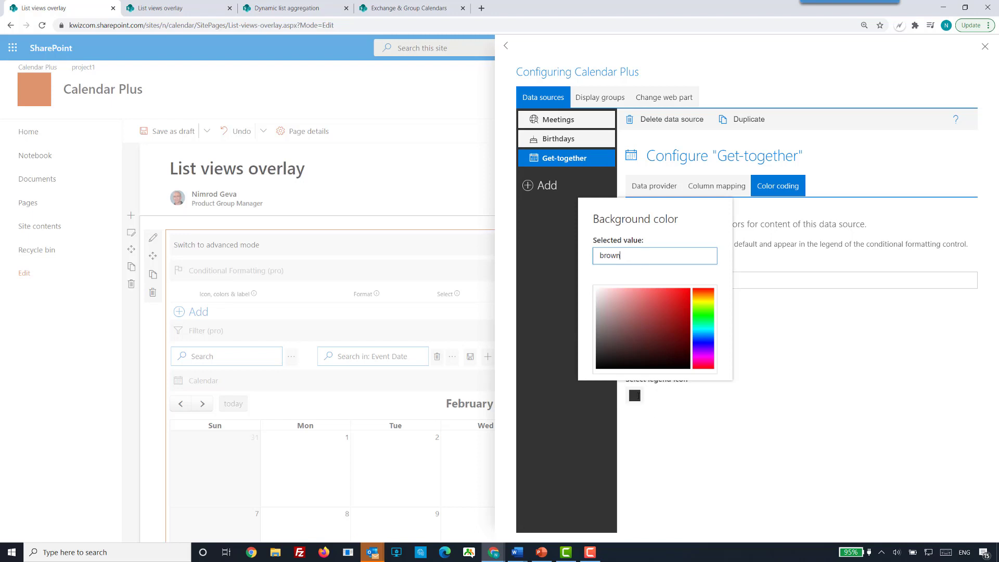
{"action": "key", "text": "Return"}
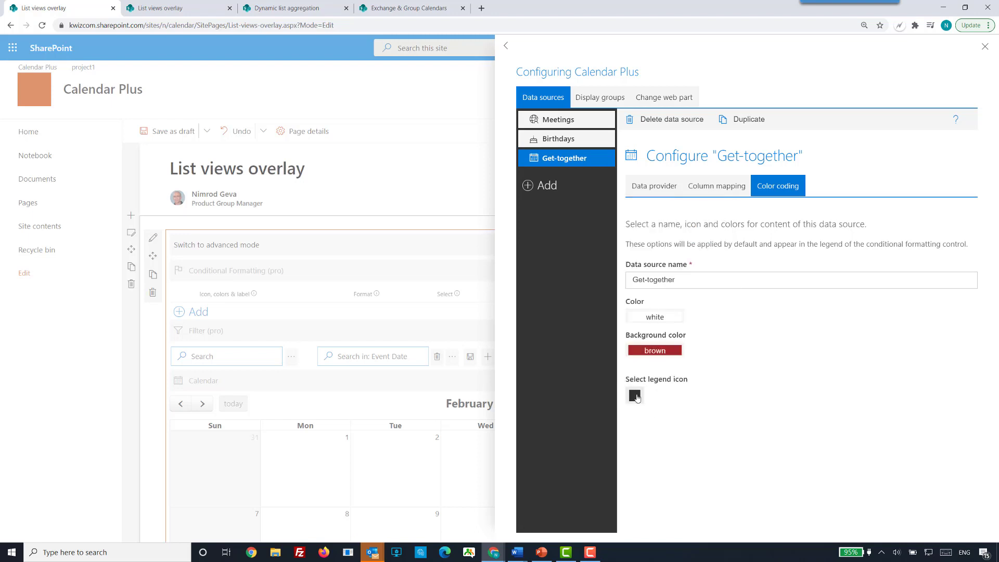
Find legend icons matching "team", assign the Teamwork icon to the Get-together data source, and close the web part configuration.
{"action": "left_click", "coordinate": [635, 396]}
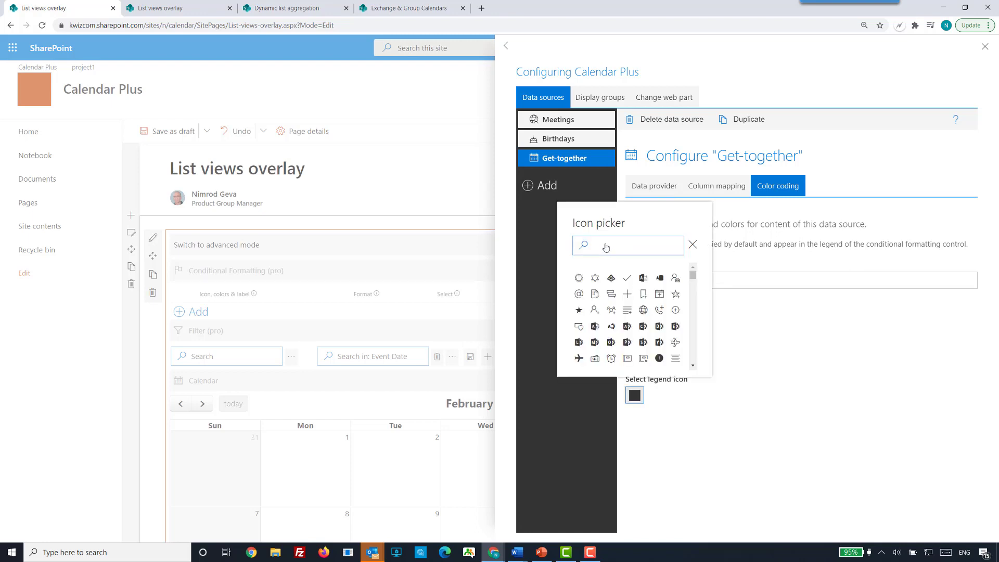
{"action": "left_click", "coordinate": [627, 249]}
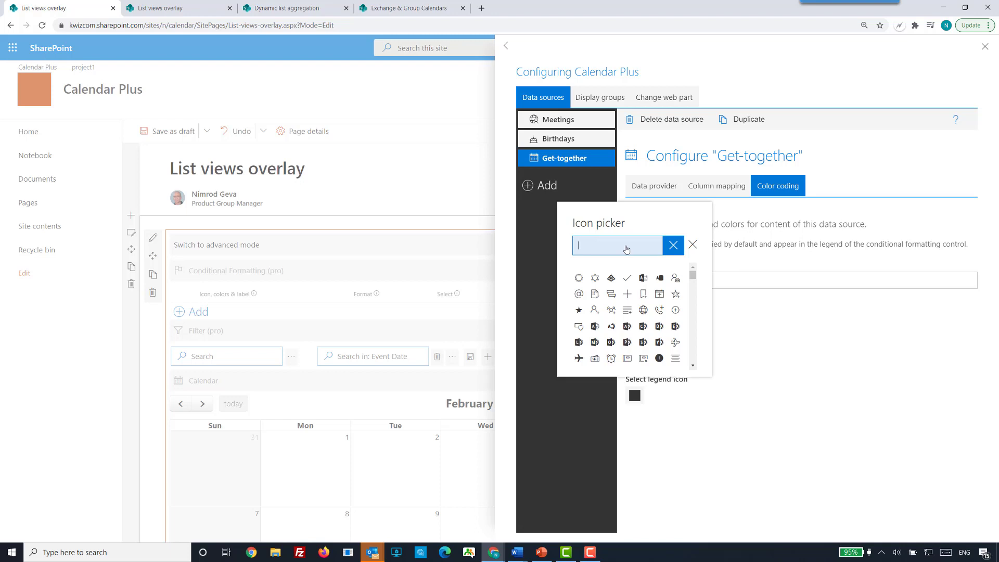
{"action": "type", "text": "team"}
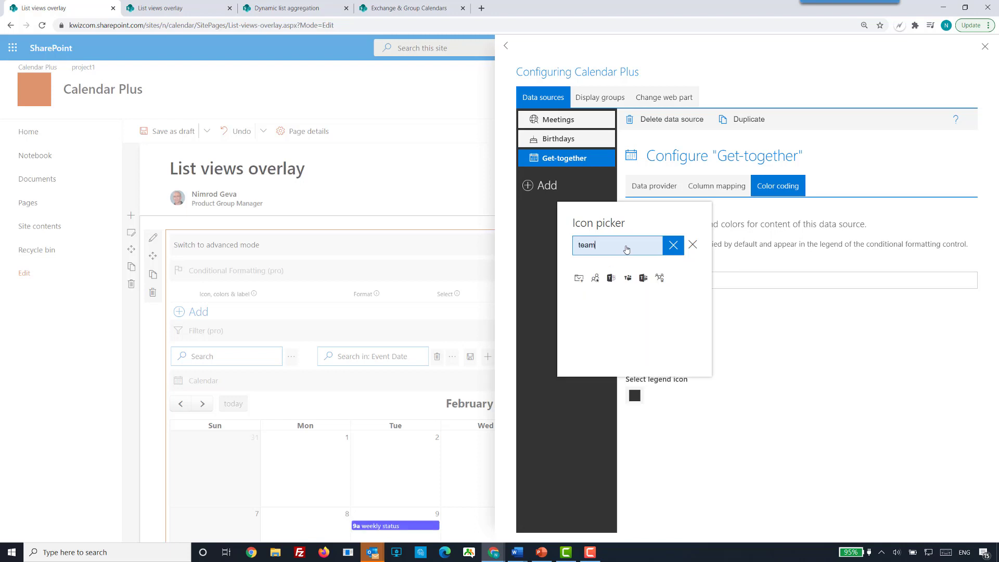
{"action": "left_click", "coordinate": [660, 278]}
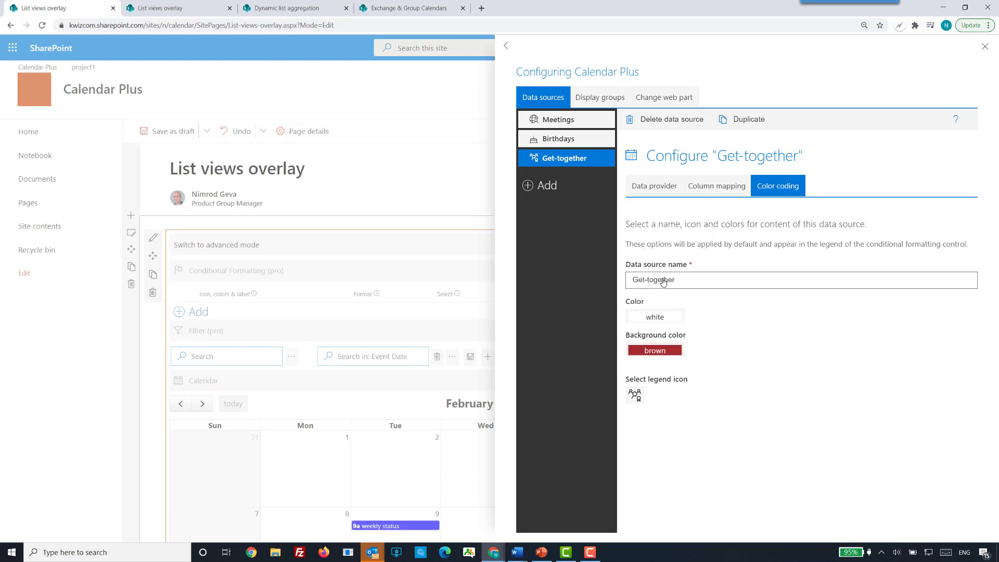
{"action": "left_click", "coordinate": [985, 47]}
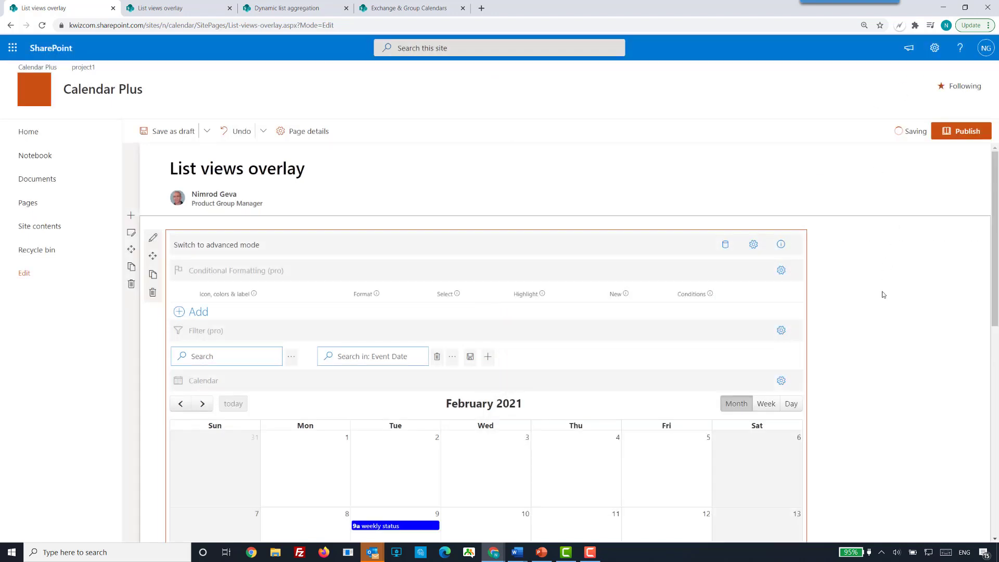
{"action": "left_click", "coordinate": [883, 295]}
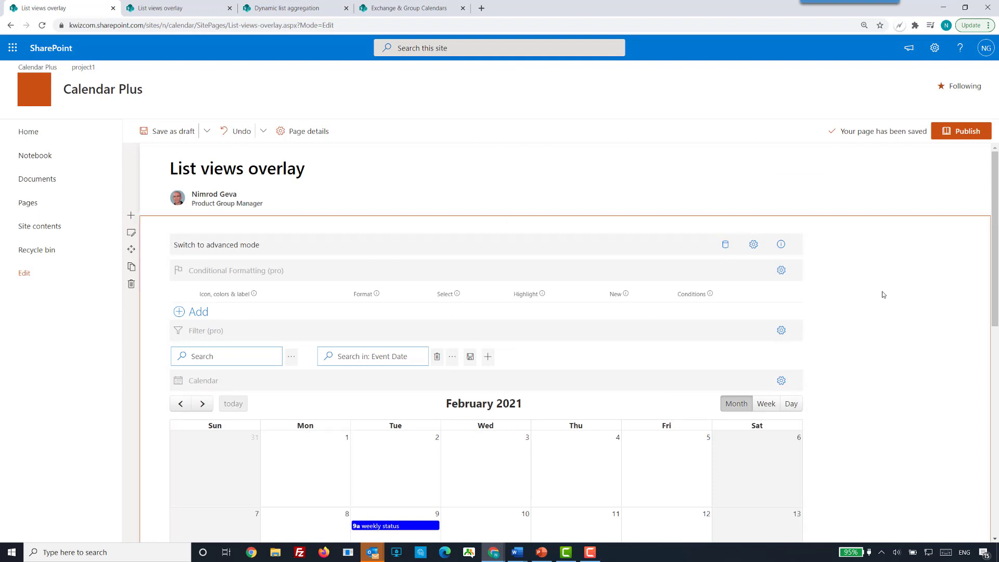
Review the overlaid calendar events and test the legend filter by hiding and showing the Meetings events again.
{"action": "scroll", "coordinate": [884, 295], "scroll_direction": "down", "scroll_amount": 4}
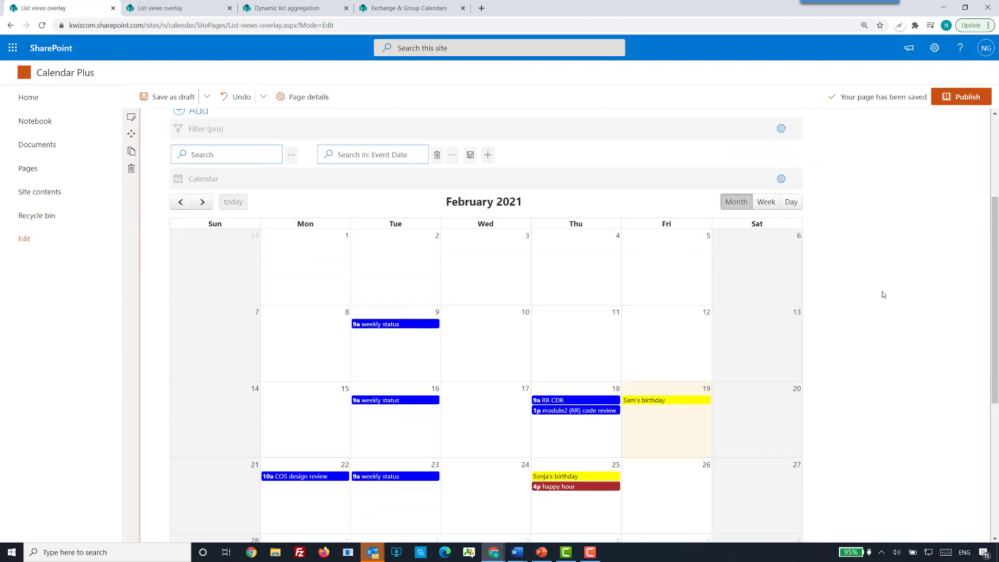
{"action": "scroll", "coordinate": [882, 294], "scroll_direction": "down", "scroll_amount": 1}
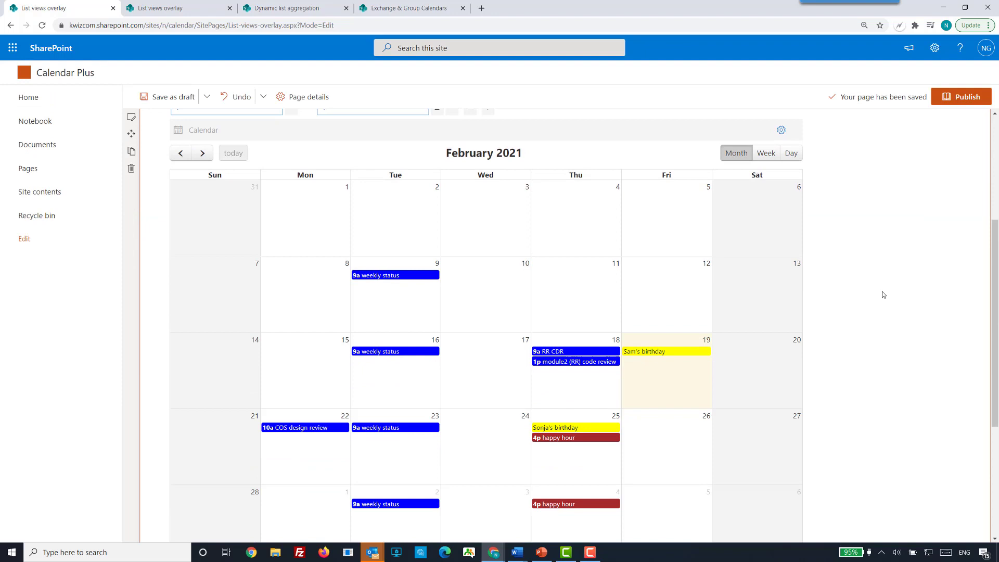
{"action": "scroll", "coordinate": [882, 294], "scroll_direction": "down", "scroll_amount": 1}
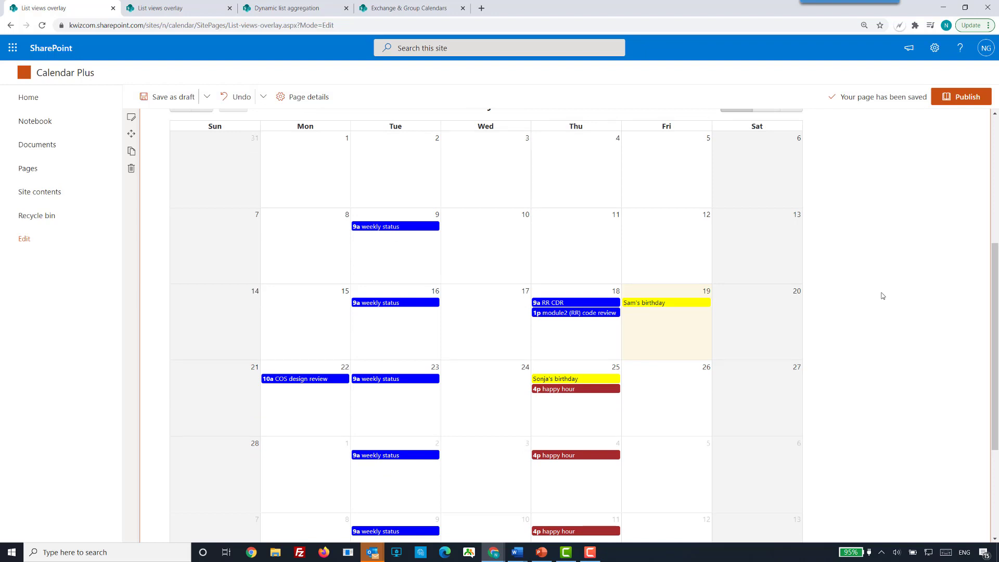
{"action": "scroll", "coordinate": [882, 296], "scroll_direction": "down", "scroll_amount": 2}
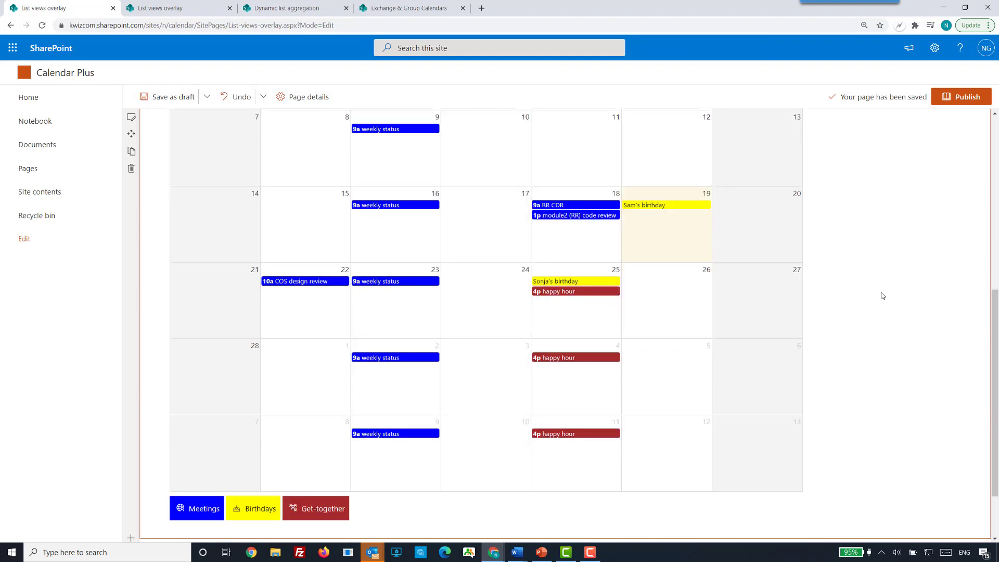
{"action": "key", "text": "ctrl+minus"}
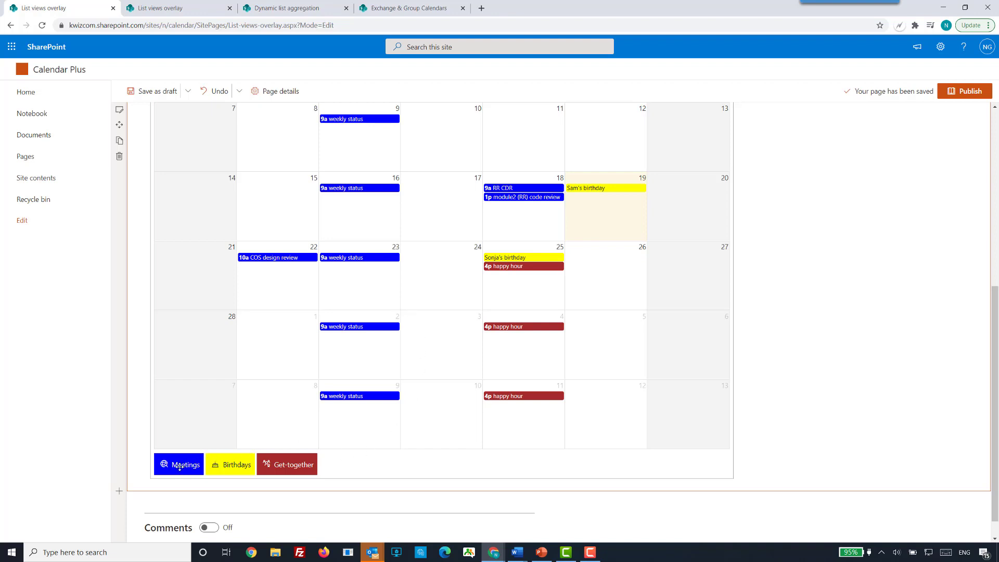
{"action": "scroll", "coordinate": [179, 466], "scroll_direction": "up", "scroll_amount": 1}
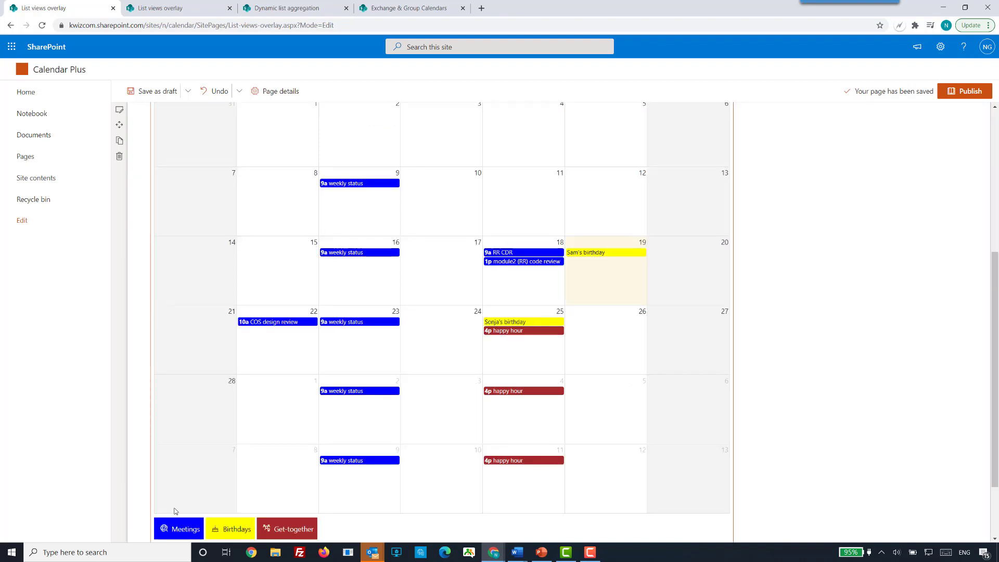
{"action": "left_click", "coordinate": [175, 535]}
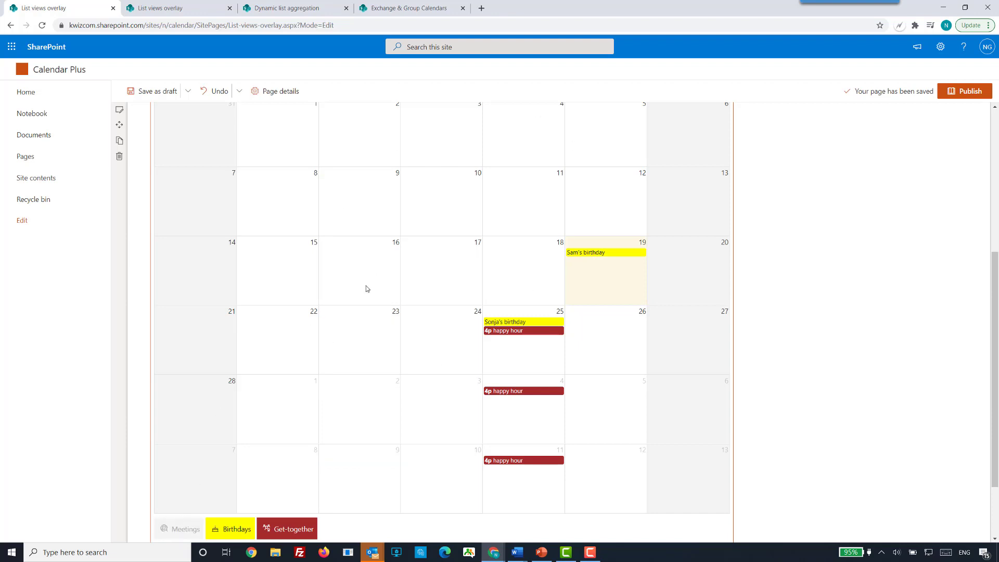
{"action": "left_click", "coordinate": [178, 531]}
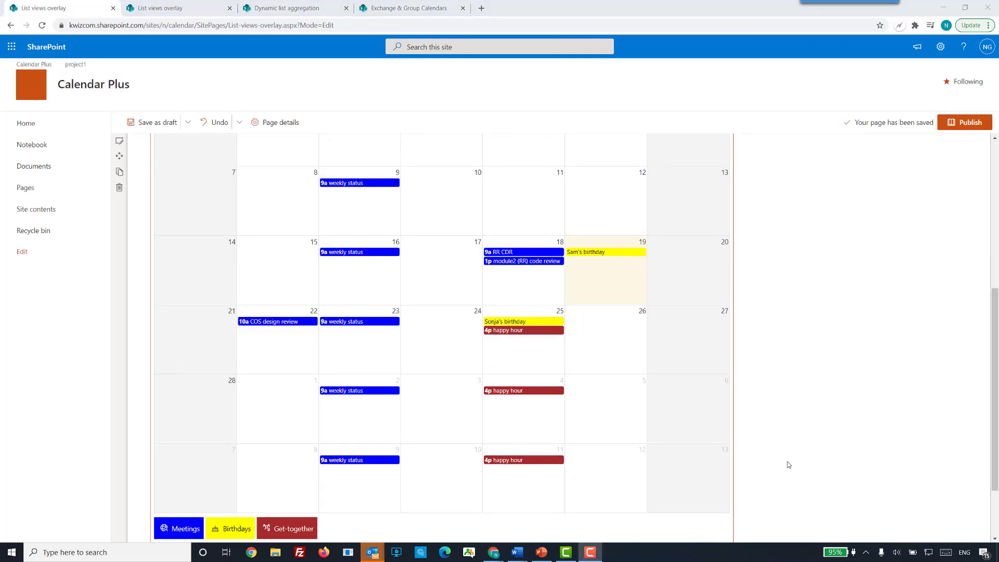
{"action": "scroll", "coordinate": [788, 464], "scroll_direction": "up", "scroll_amount": 3}
{"action": "scroll", "coordinate": [797, 438], "scroll_direction": "up", "scroll_amount": 2}
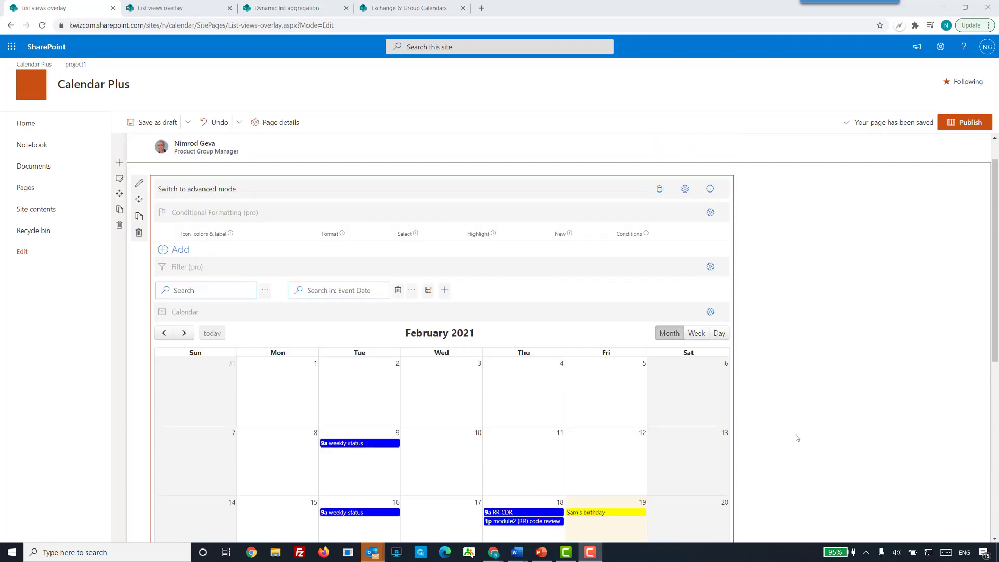
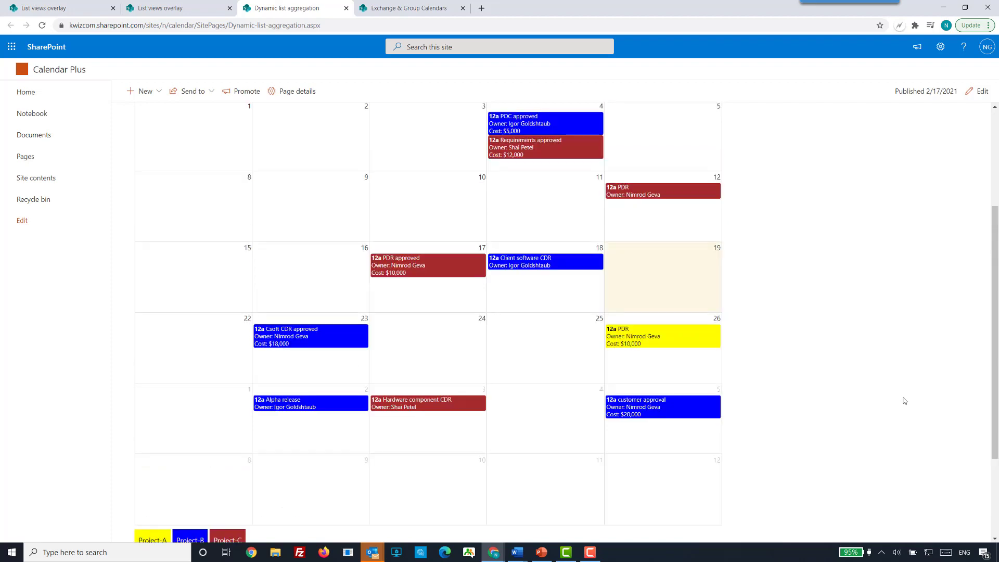
{"action": "scroll", "coordinate": [904, 401], "scroll_direction": "up", "scroll_amount": 2}
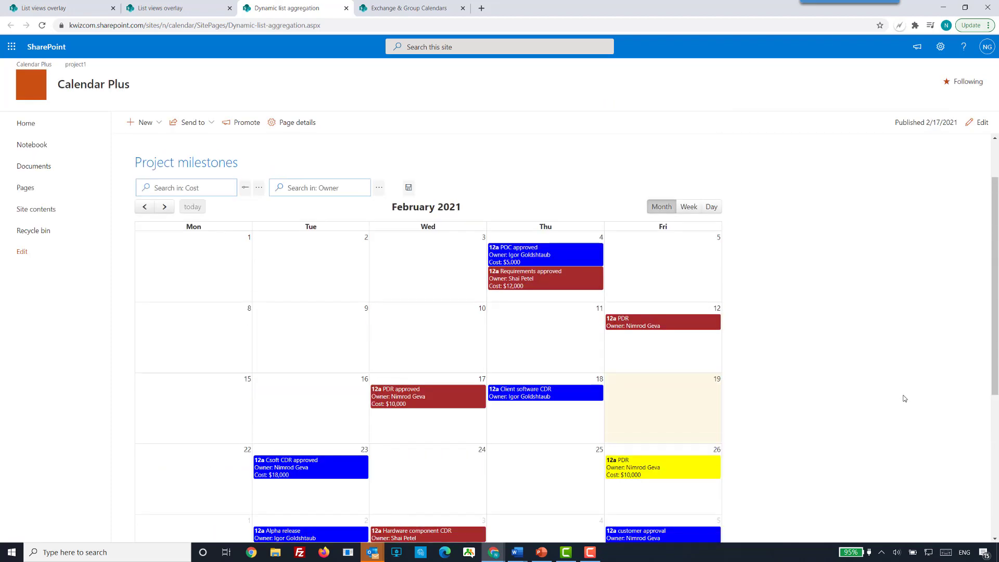
Put the Dynamic list aggregation page into edit mode and open the data source configuration of the Project milestones calendar.
{"action": "scroll", "coordinate": [904, 401], "scroll_direction": "up", "scroll_amount": 2}
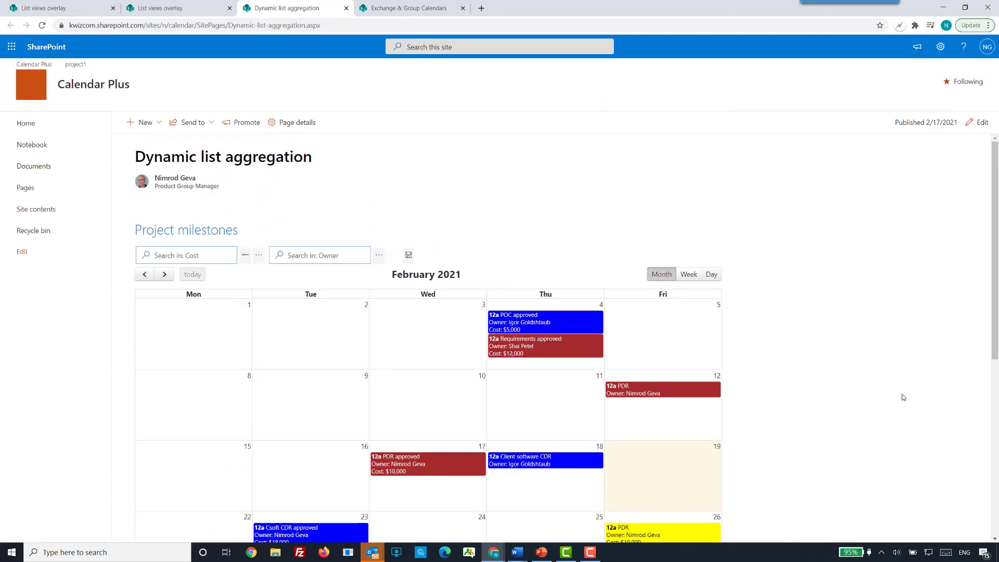
{"action": "left_click", "coordinate": [978, 124]}
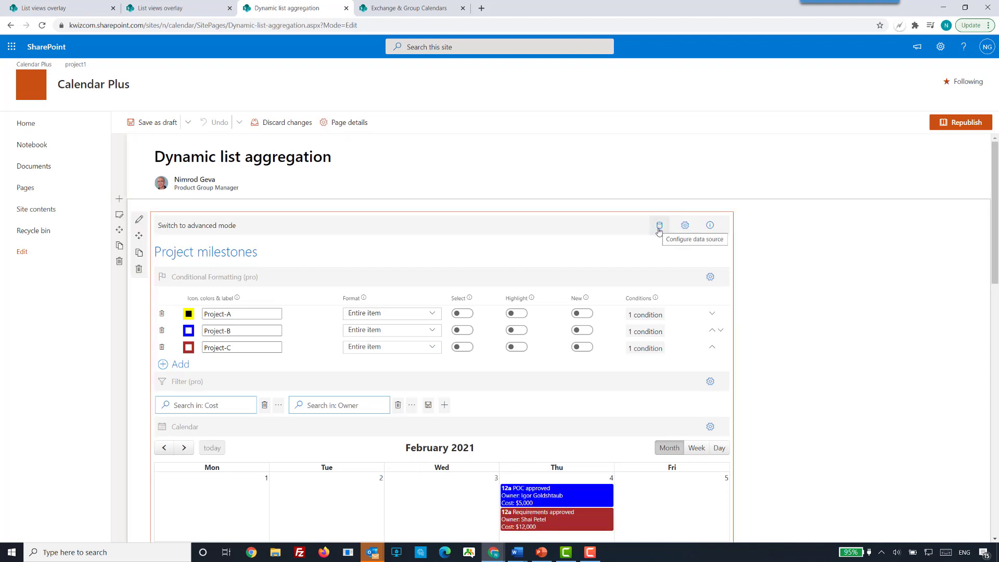
{"action": "left_click", "coordinate": [659, 227]}
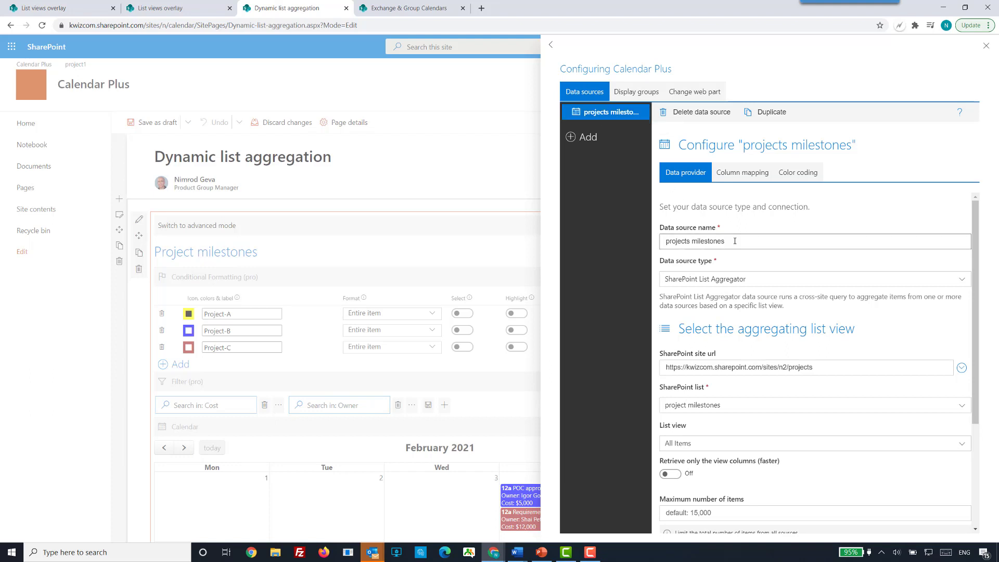
Review the aggregating list view and aggregation scopes settings of the projects milestones data source.
{"action": "scroll", "coordinate": [809, 270], "scroll_direction": "down", "scroll_amount": 1}
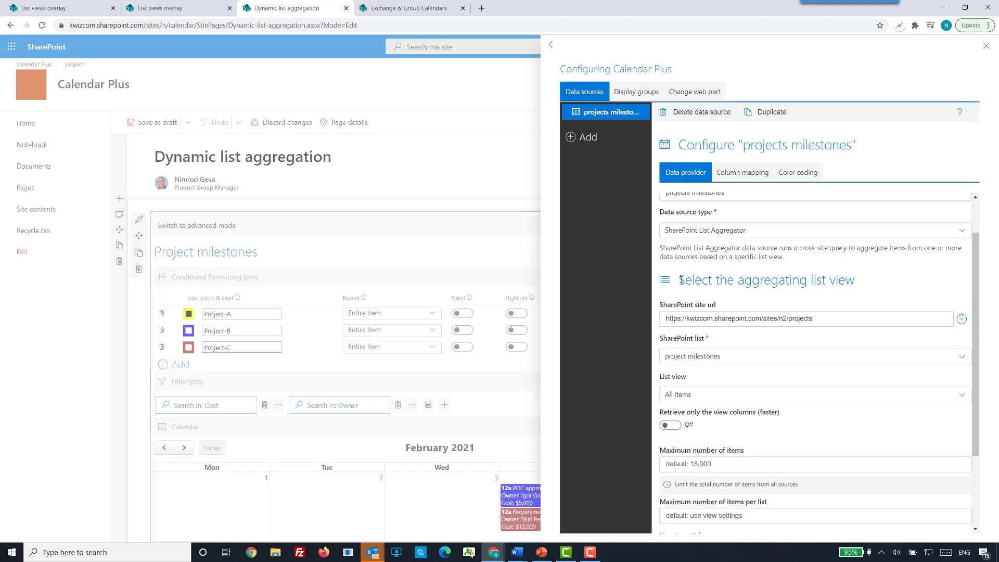
{"action": "left_click_drag", "start_coordinate": [678, 280], "coordinate": [861, 282]}
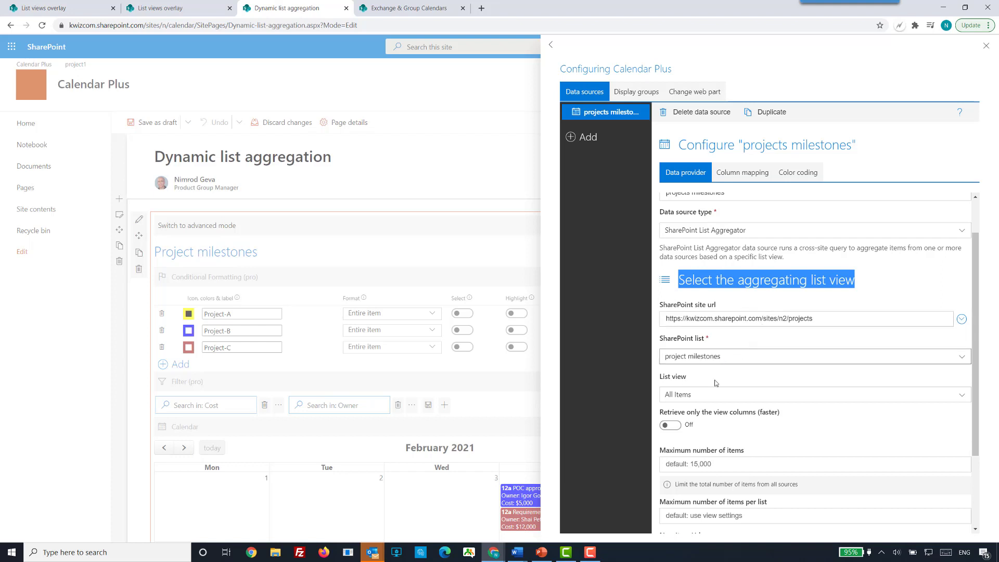
{"action": "left_click_drag", "start_coordinate": [692, 379], "coordinate": [660, 379]}
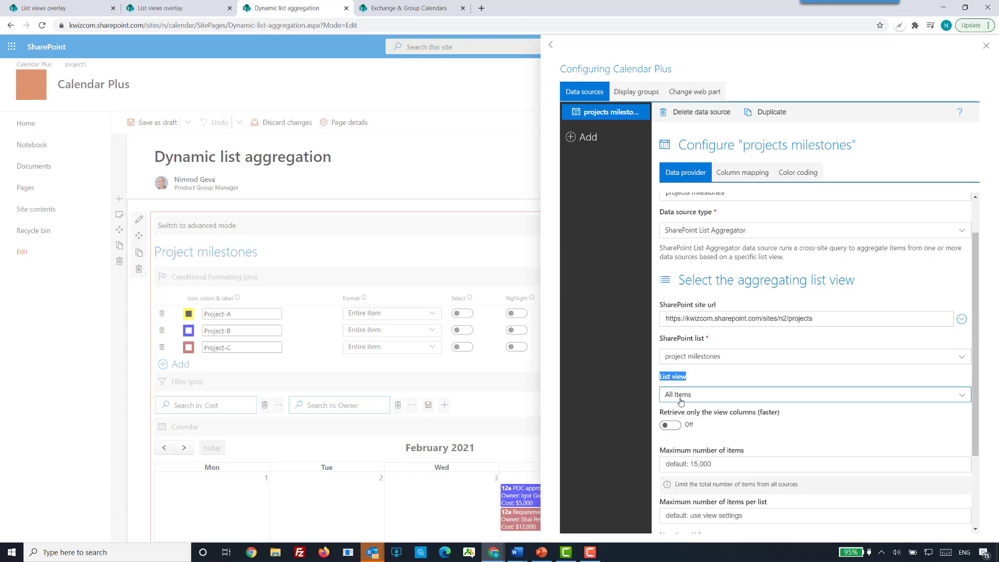
{"action": "scroll", "coordinate": [697, 374], "scroll_direction": "down", "scroll_amount": 2}
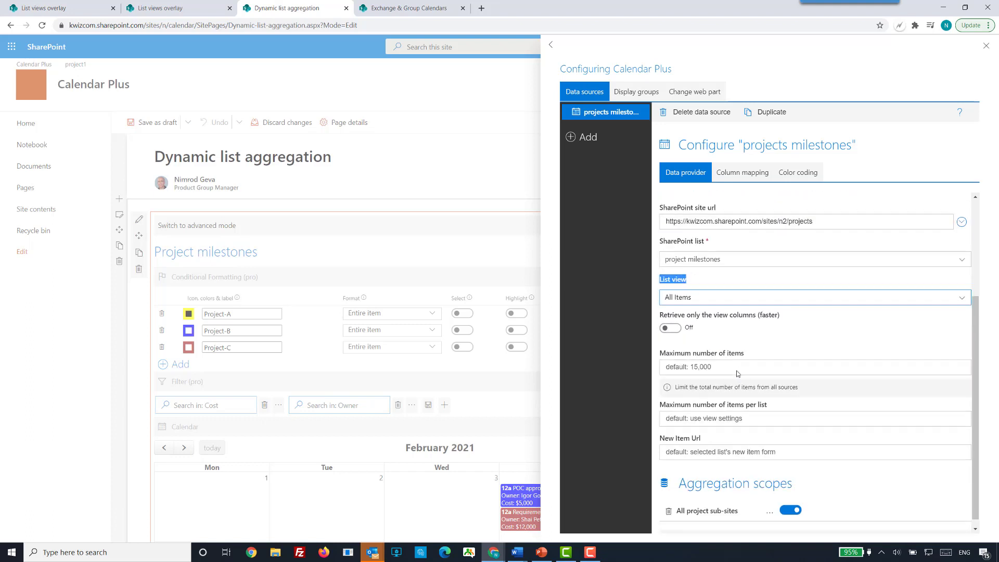
{"action": "scroll", "coordinate": [827, 329], "scroll_direction": "down", "scroll_amount": 1}
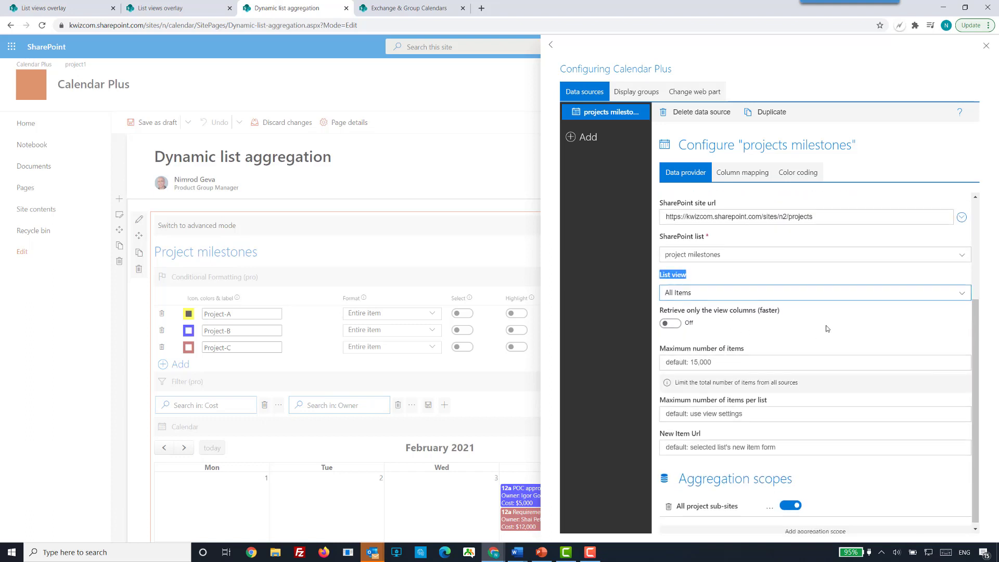
{"action": "left_click", "coordinate": [683, 477]}
{"action": "left_click_drag", "start_coordinate": [683, 477], "coordinate": [793, 477]}
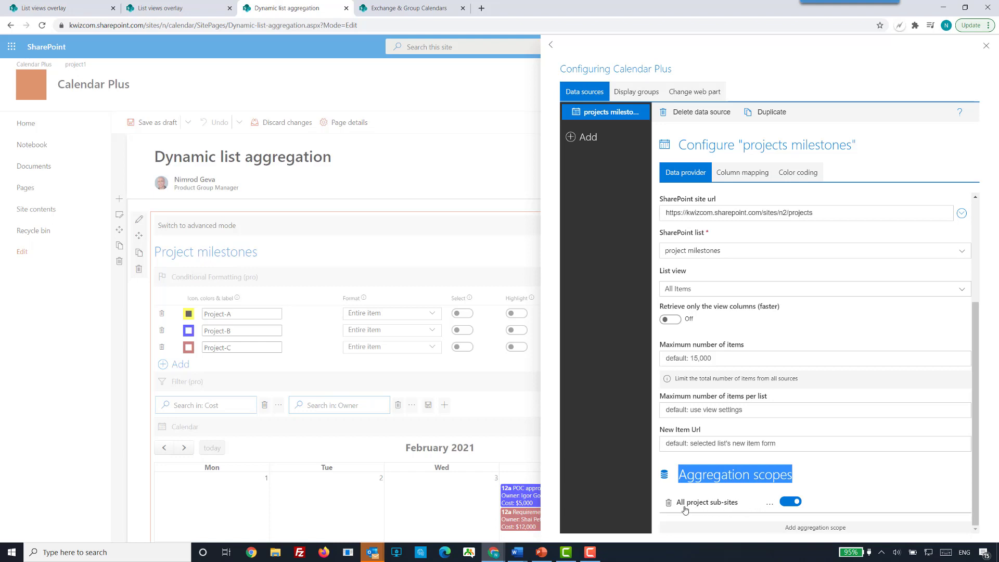
Open the settings of the "All project sub-sites" aggregation scope and inspect the available scope options.
{"action": "left_click", "coordinate": [769, 507]}
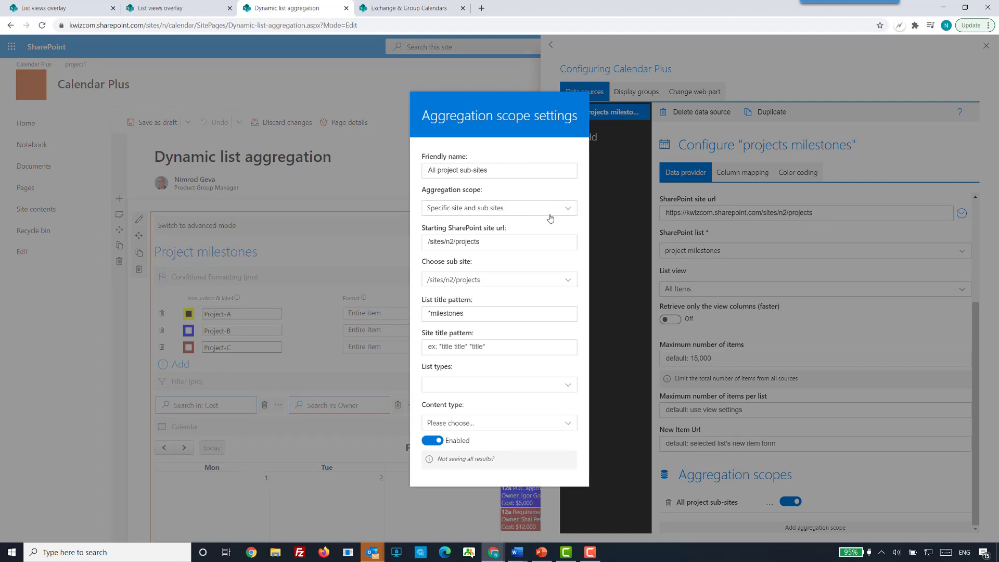
{"action": "left_click", "coordinate": [567, 214]}
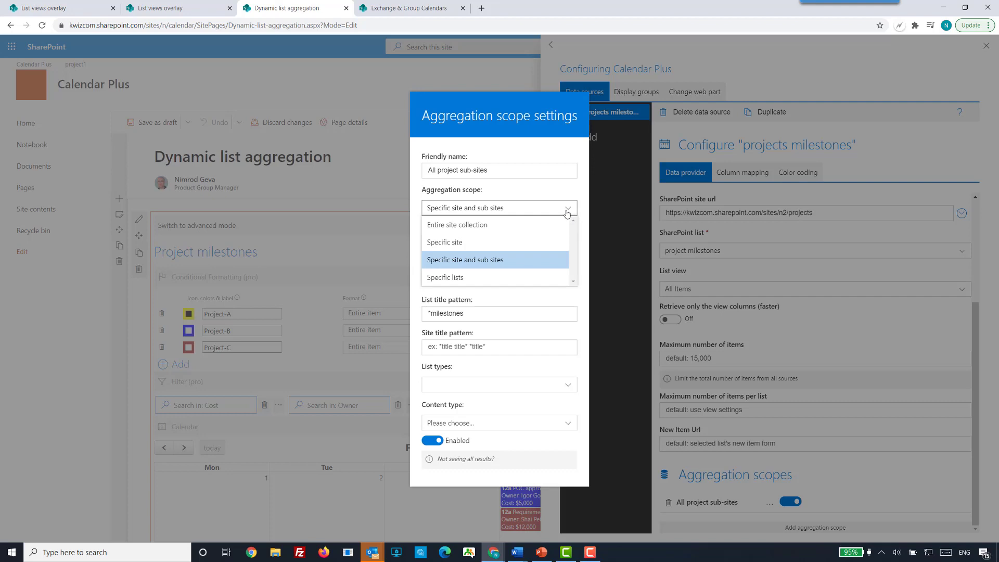
{"action": "left_click", "coordinate": [550, 193]}
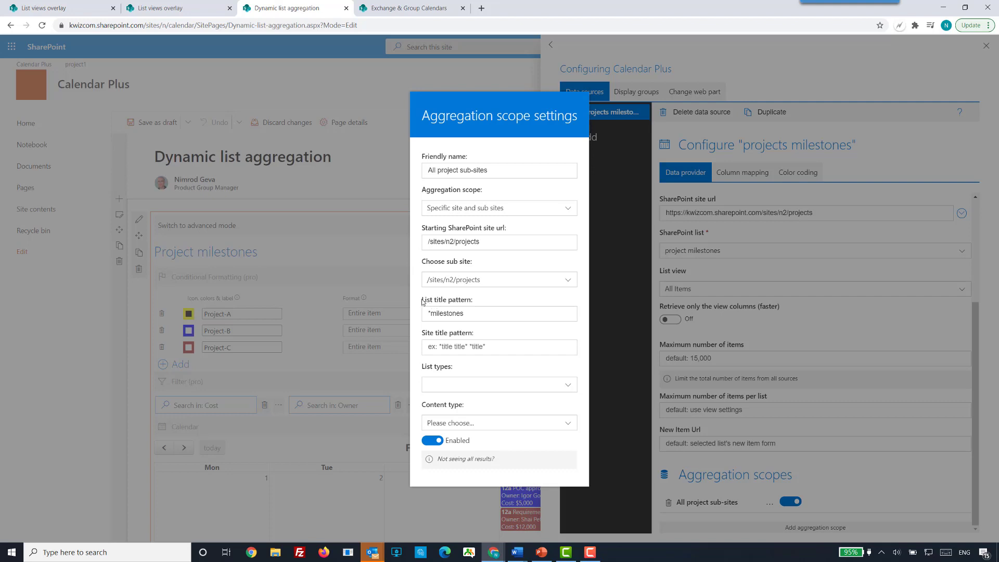
Examine the scope's list title pattern, site title pattern, list types and content type settings, and close the scope settings.
{"action": "left_click_drag", "start_coordinate": [421, 300], "coordinate": [491, 305]}
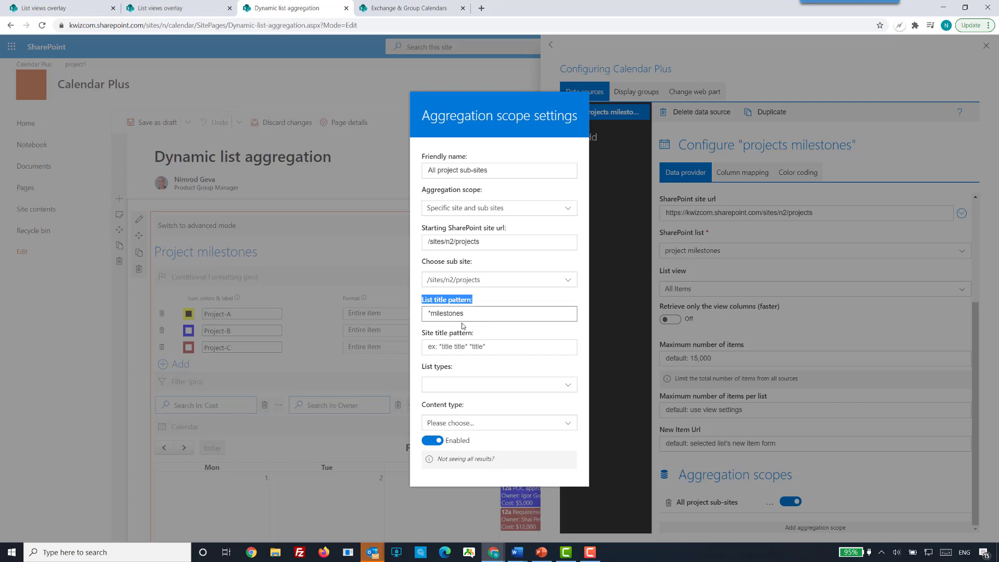
{"action": "left_click", "coordinate": [423, 337]}
{"action": "left_click_drag", "start_coordinate": [422, 337], "coordinate": [478, 338]}
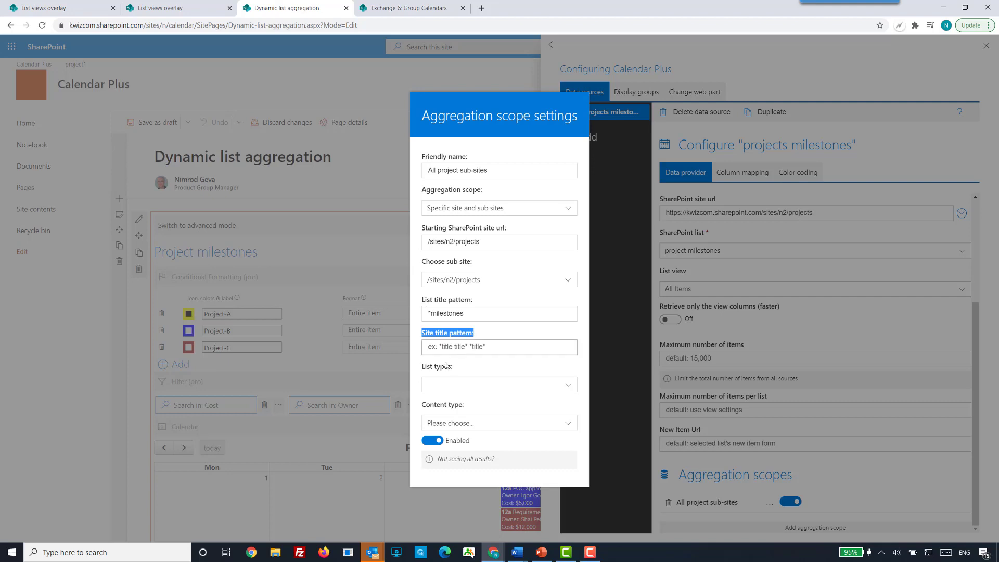
{"action": "left_click_drag", "start_coordinate": [423, 368], "coordinate": [470, 373]}
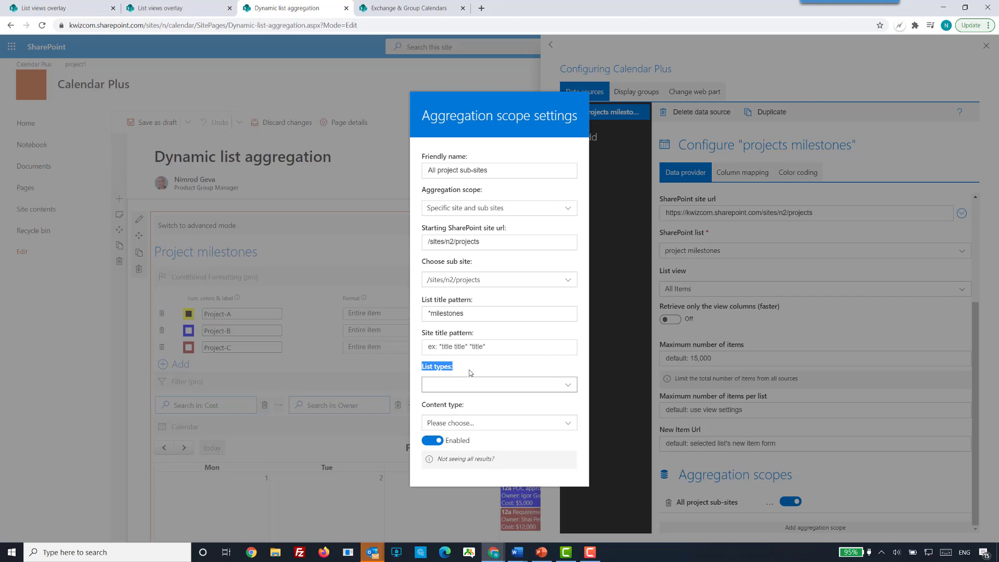
{"action": "left_click", "coordinate": [567, 386]}
{"action": "left_click", "coordinate": [559, 381]}
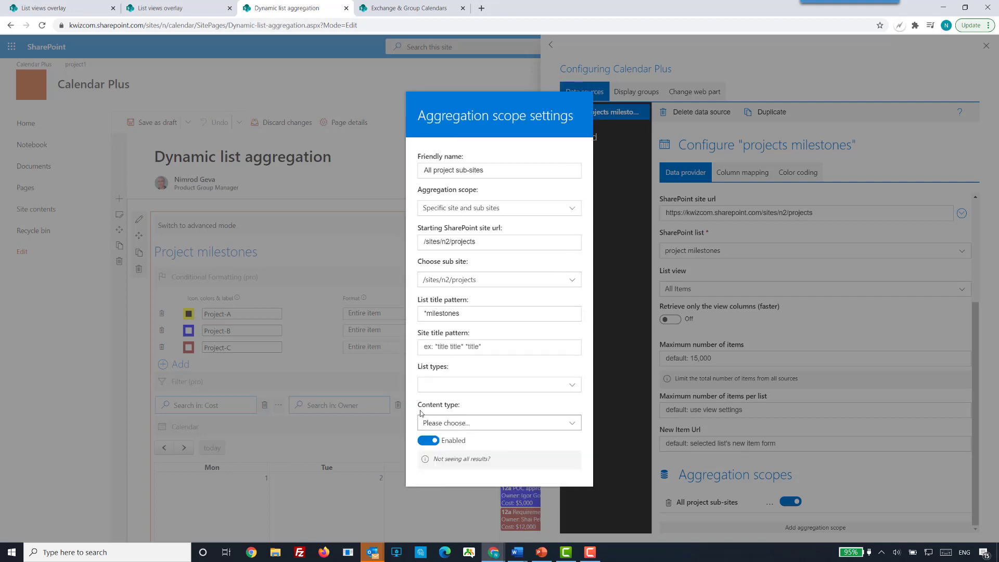
{"action": "left_click_drag", "start_coordinate": [418, 410], "coordinate": [460, 407]}
{"action": "left_click", "coordinate": [878, 478]}
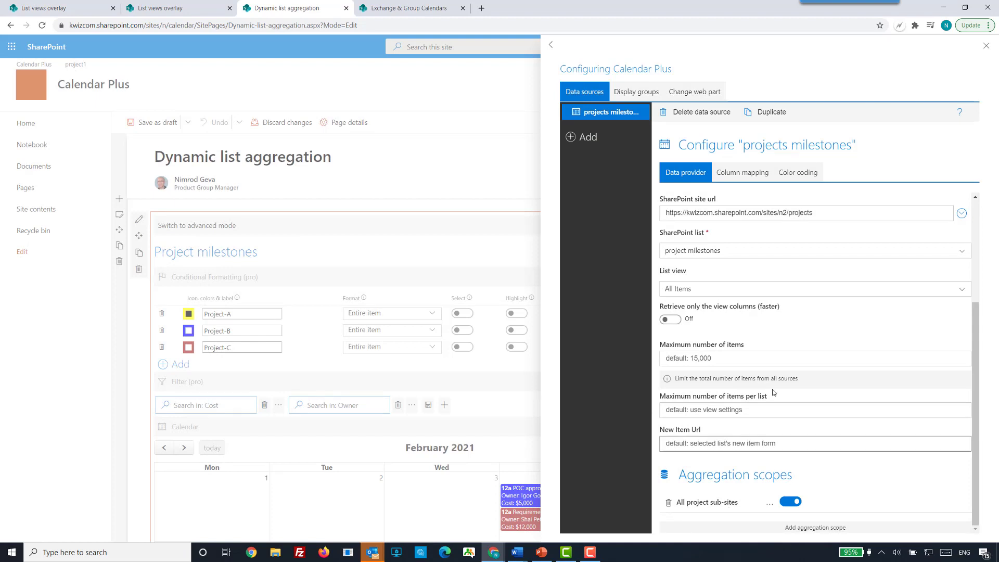
Recheck the list view and aggregation scope, close the data source configuration, and view the aggregated February 2021 calendar.
{"action": "scroll", "coordinate": [774, 392], "scroll_direction": "up", "scroll_amount": 2}
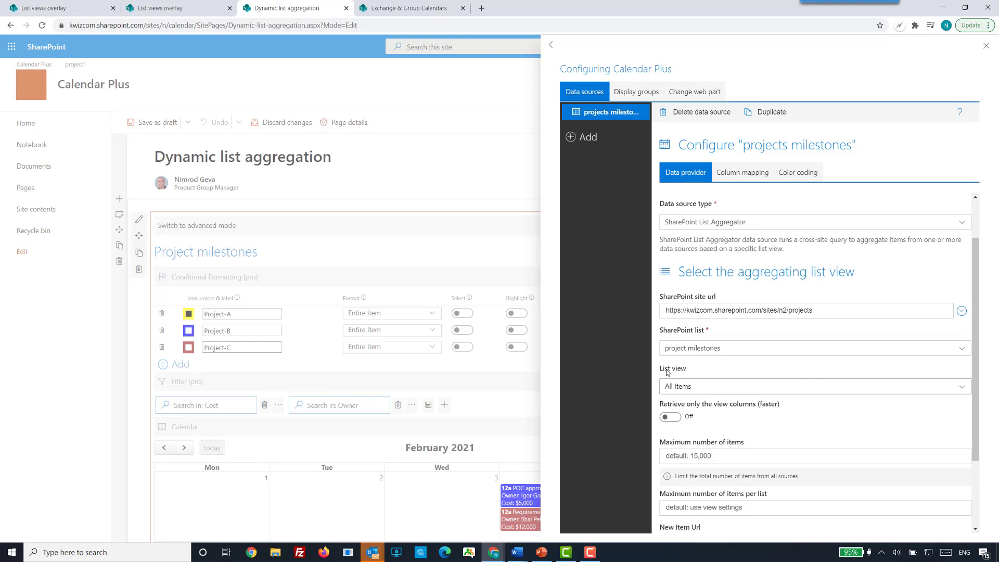
{"action": "scroll", "coordinate": [727, 398], "scroll_direction": "down", "scroll_amount": 2}
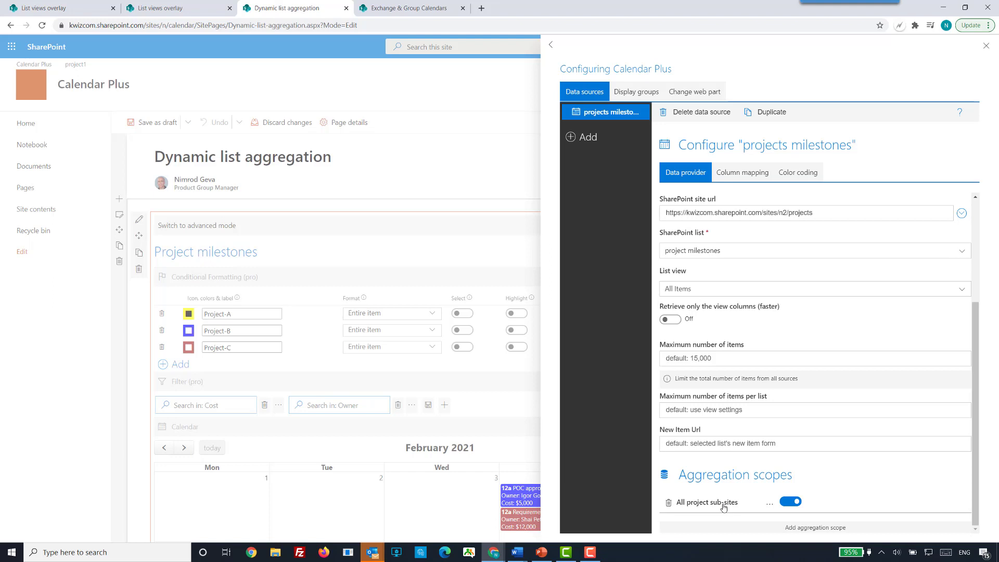
{"action": "left_click", "coordinate": [450, 179]}
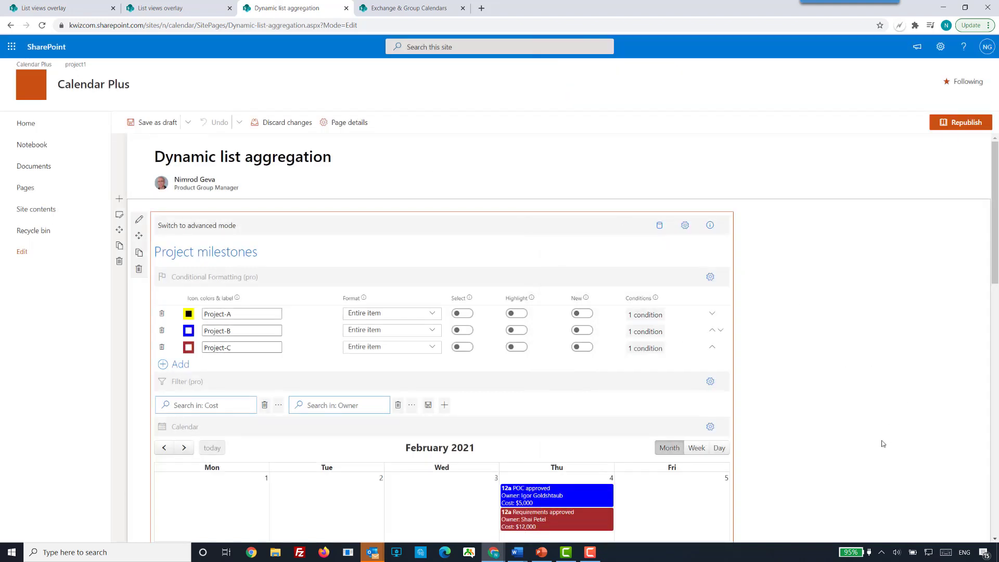
{"action": "scroll", "coordinate": [754, 501], "scroll_direction": "down", "scroll_amount": 5}
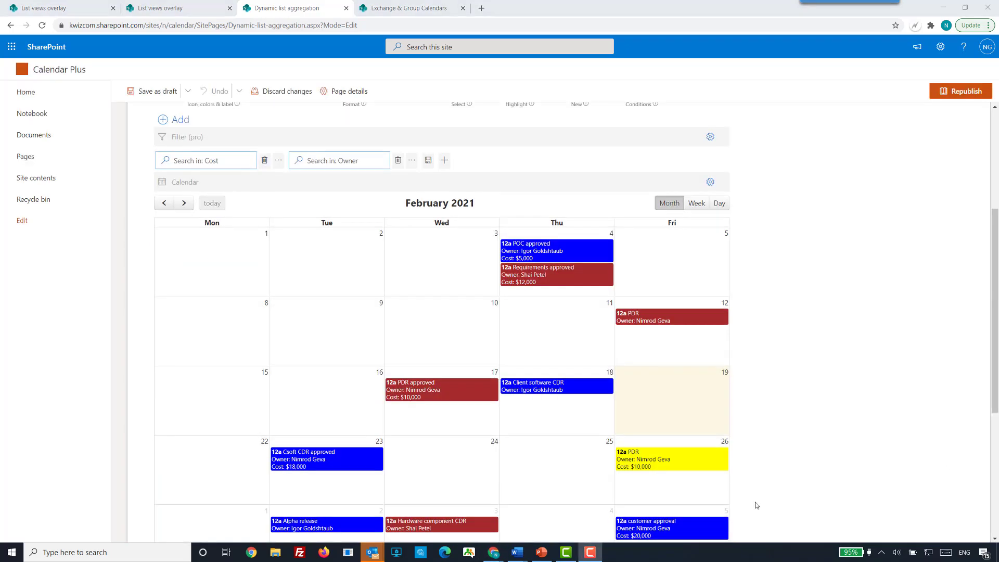
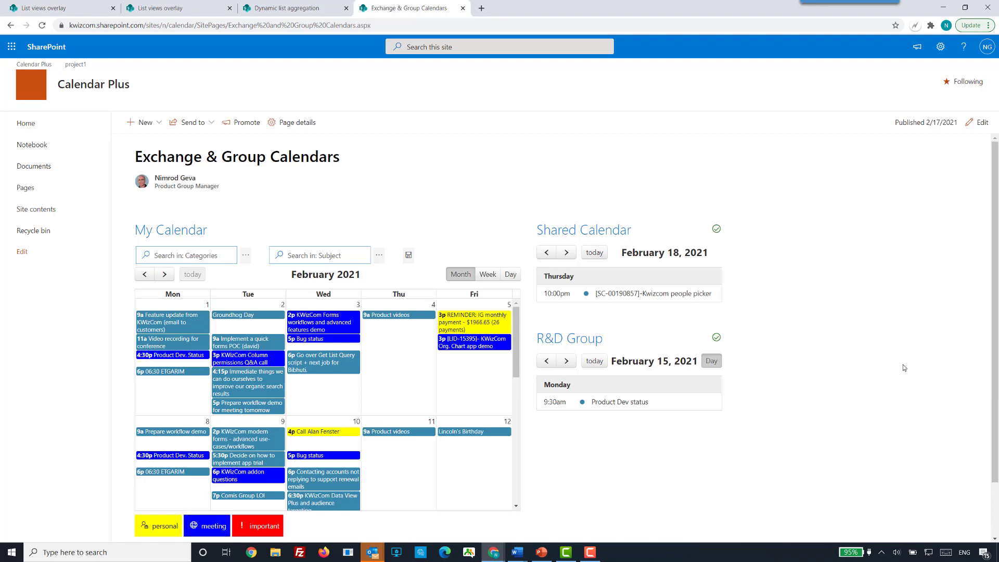
Review the My Calendar, Shared Calendar and R&D Group calendars, and put the Exchange & Group Calendars page in edit mode.
{"action": "scroll", "coordinate": [904, 367], "scroll_direction": "down", "scroll_amount": 1}
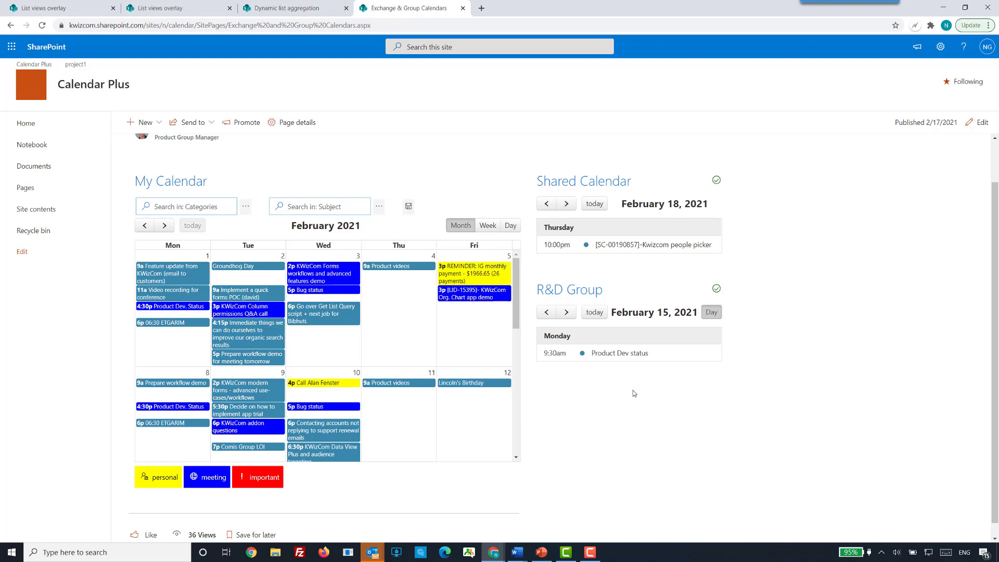
{"action": "scroll", "coordinate": [634, 393], "scroll_direction": "up", "scroll_amount": 1}
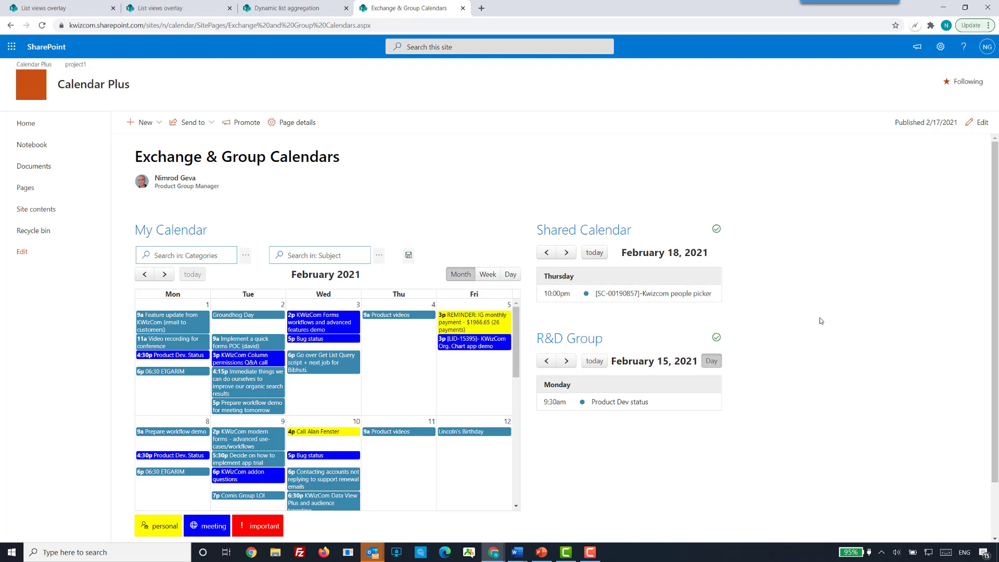
{"action": "left_click_drag", "start_coordinate": [536, 338], "coordinate": [607, 338]}
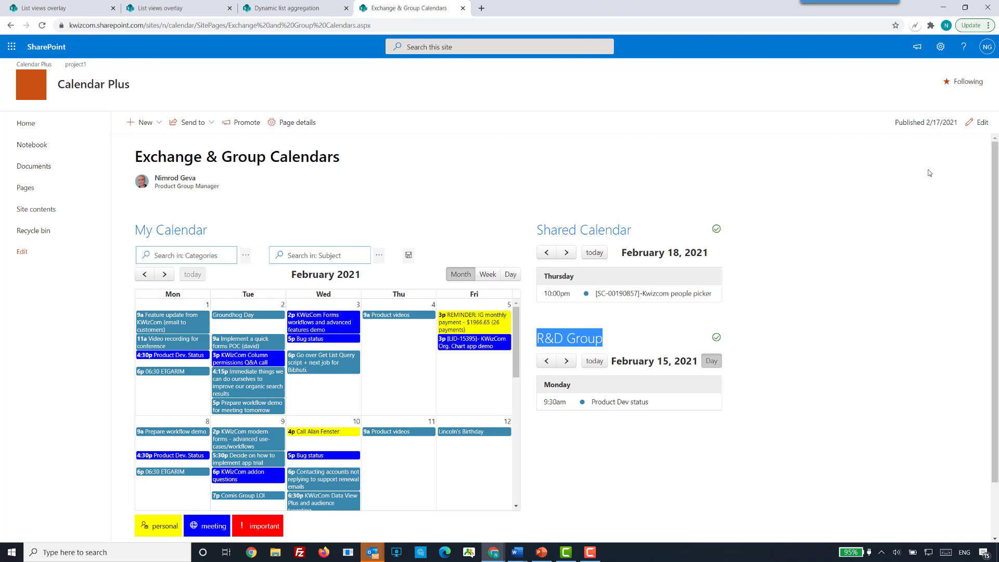
{"action": "left_click", "coordinate": [978, 125]}
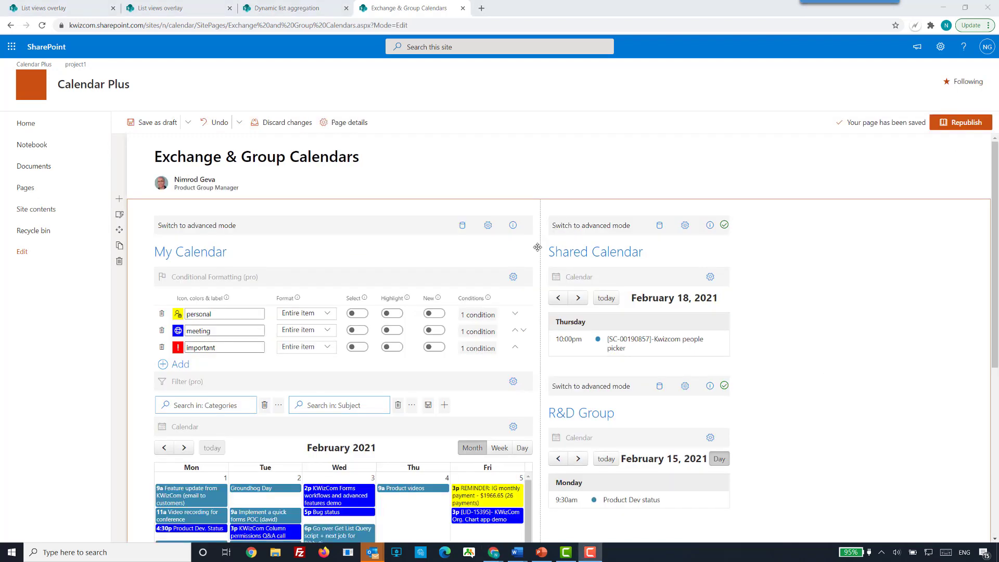
Open My Calendar's data source configuration and examine its data source type and Microsoft Graph connection fields.
{"action": "scroll", "coordinate": [458, 229], "scroll_direction": "down", "scroll_amount": 2}
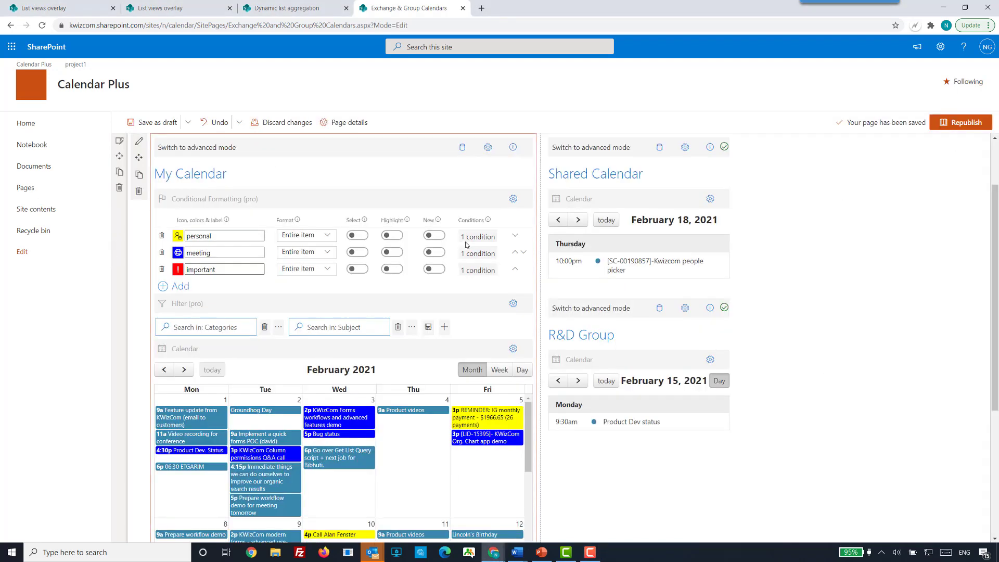
{"action": "left_click", "coordinate": [462, 148]}
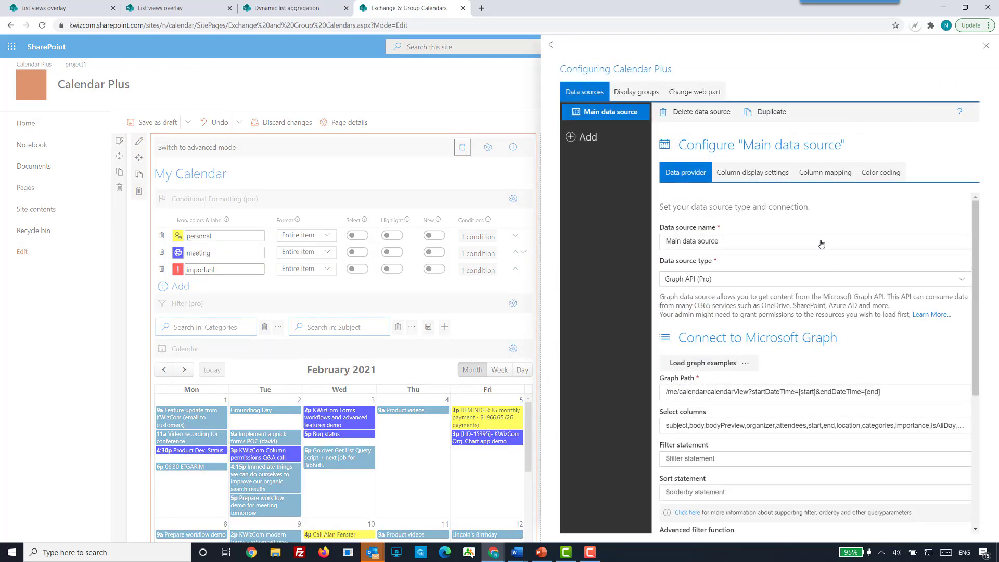
{"action": "left_click", "coordinate": [715, 240]}
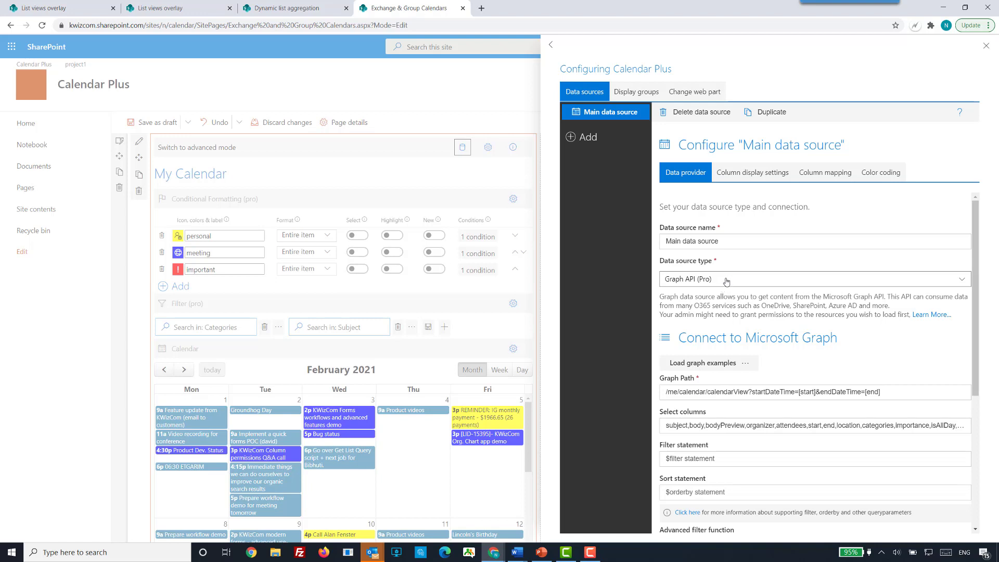
{"action": "scroll", "coordinate": [895, 351], "scroll_direction": "down", "scroll_amount": 2}
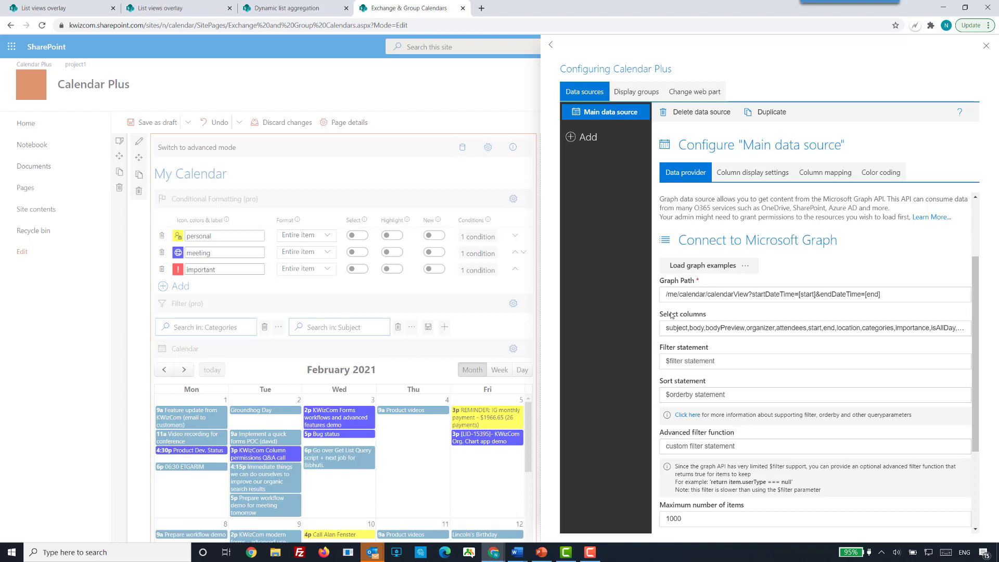
{"action": "left_click_drag", "start_coordinate": [664, 314], "coordinate": [707, 314]}
{"action": "scroll", "coordinate": [813, 270], "scroll_direction": "up", "scroll_amount": 2}
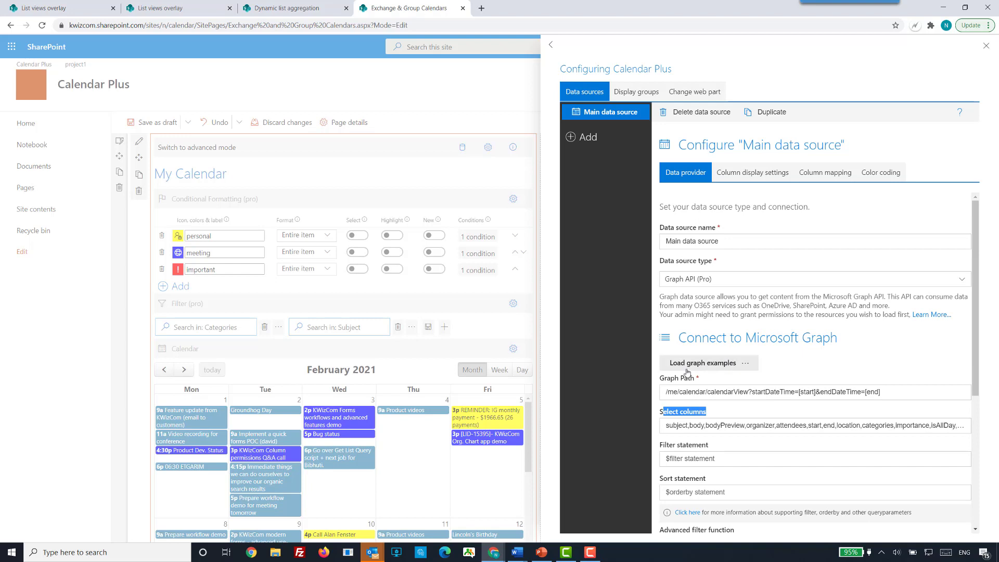
Inspect the available graph examples and My Calendar's graph path and selected columns, and close the configuration.
{"action": "left_click", "coordinate": [746, 368]}
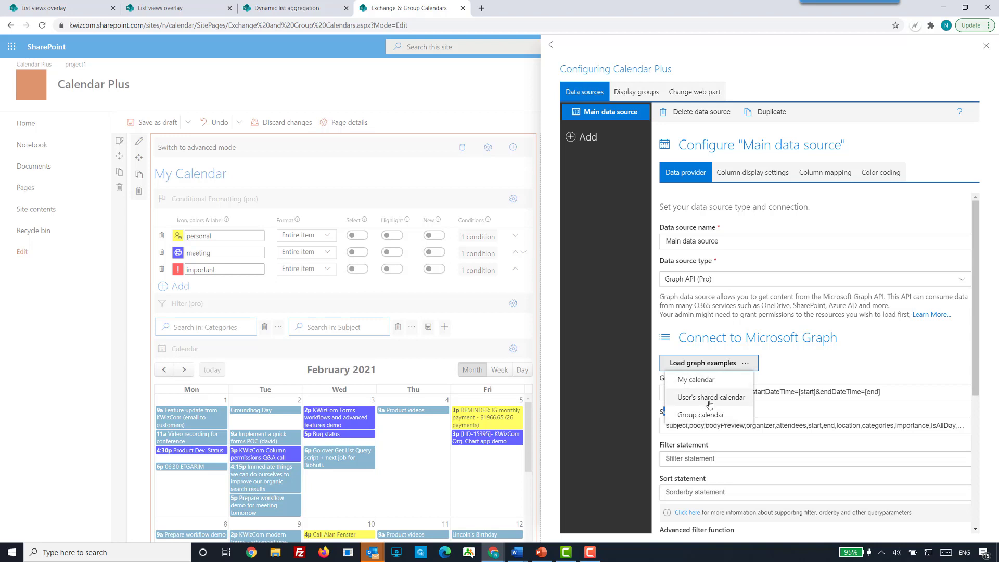
{"action": "left_click", "coordinate": [811, 368]}
{"action": "left_click_drag", "start_coordinate": [666, 394], "coordinate": [831, 407]}
{"action": "scroll", "coordinate": [882, 358], "scroll_direction": "down", "scroll_amount": 1}
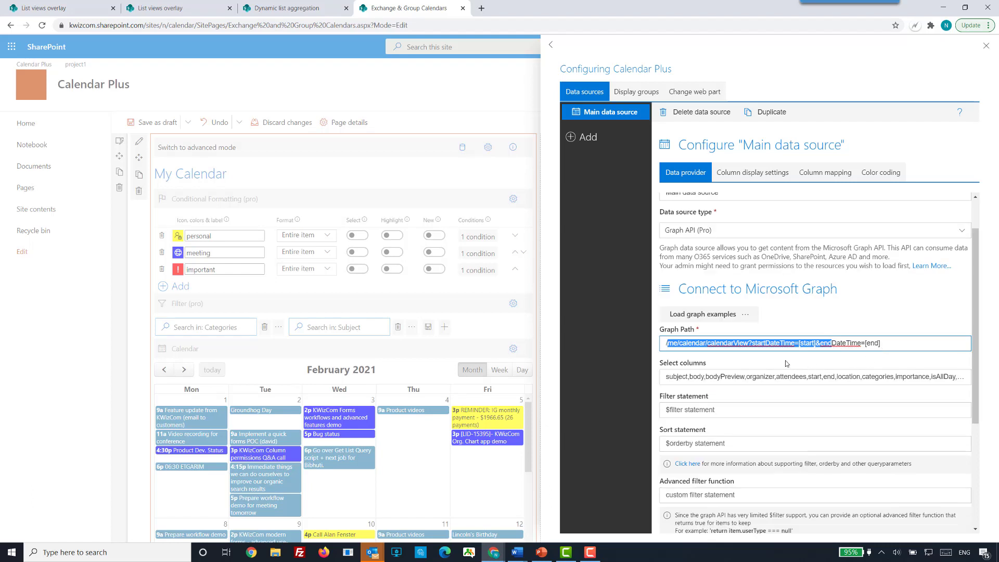
{"action": "left_click", "coordinate": [676, 381]}
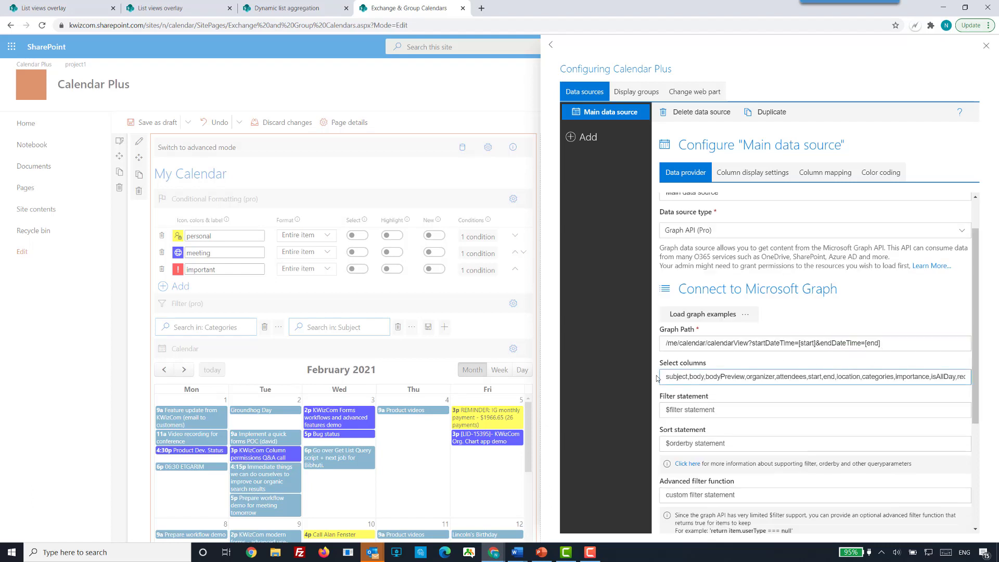
{"action": "left_click_drag", "start_coordinate": [666, 376], "coordinate": [827, 380]}
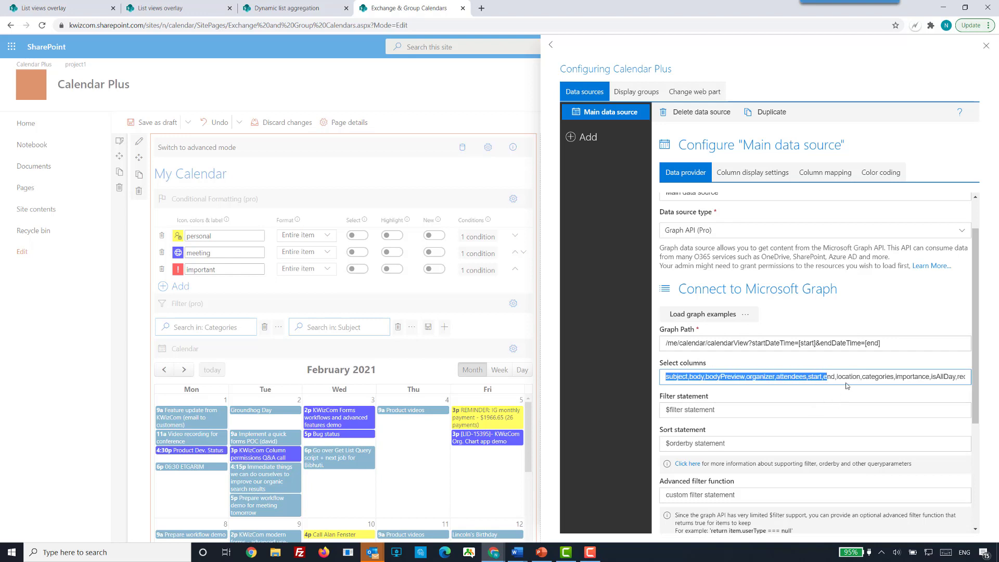
{"action": "left_click", "coordinate": [889, 319]}
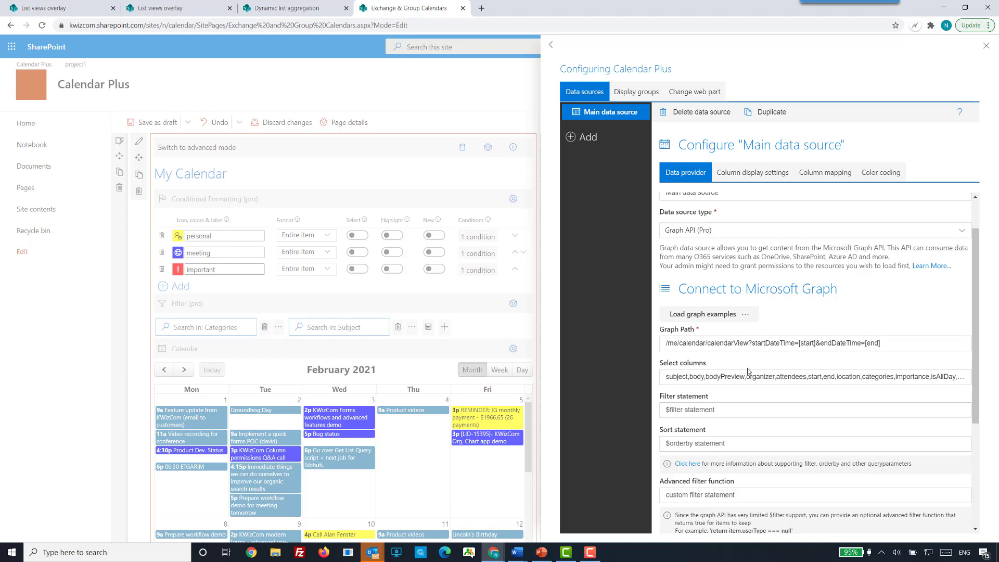
{"action": "left_click", "coordinate": [669, 345]}
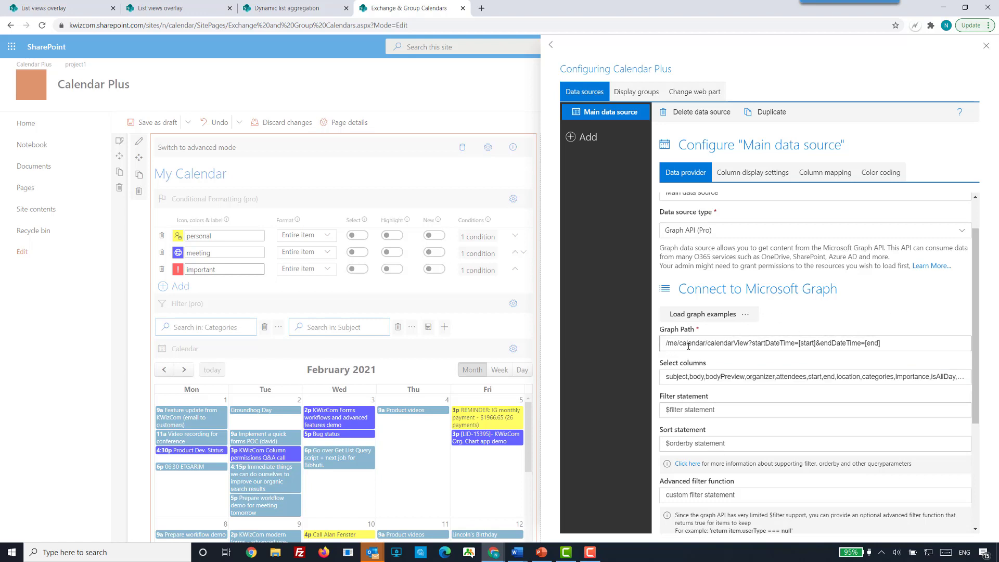
{"action": "left_click", "coordinate": [515, 97]}
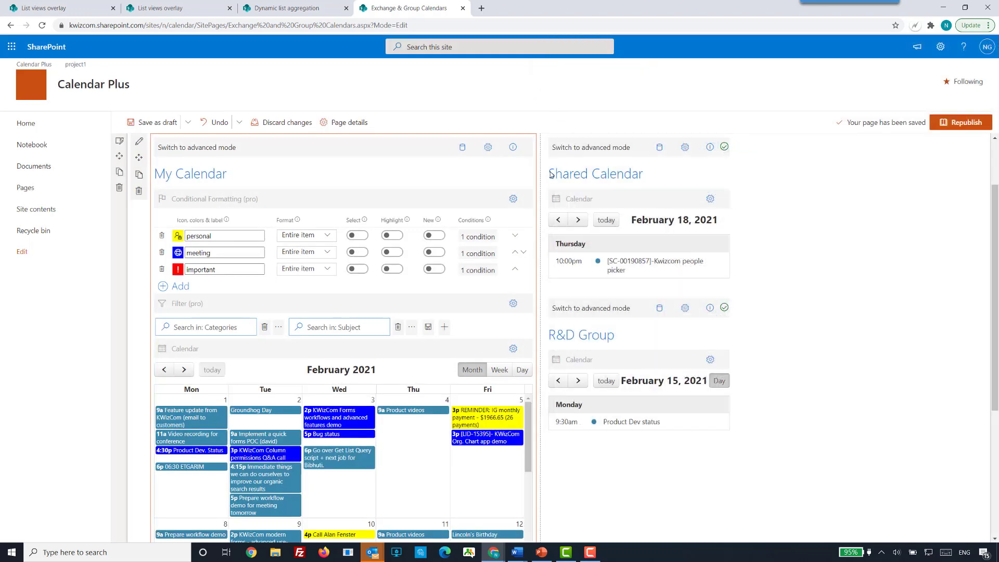
Open the Shared Calendar's data source configuration, examine the graph examples and the user's e-mail in the graph path, and close it.
{"action": "left_click", "coordinate": [659, 149]}
{"action": "left_click", "coordinate": [659, 150]}
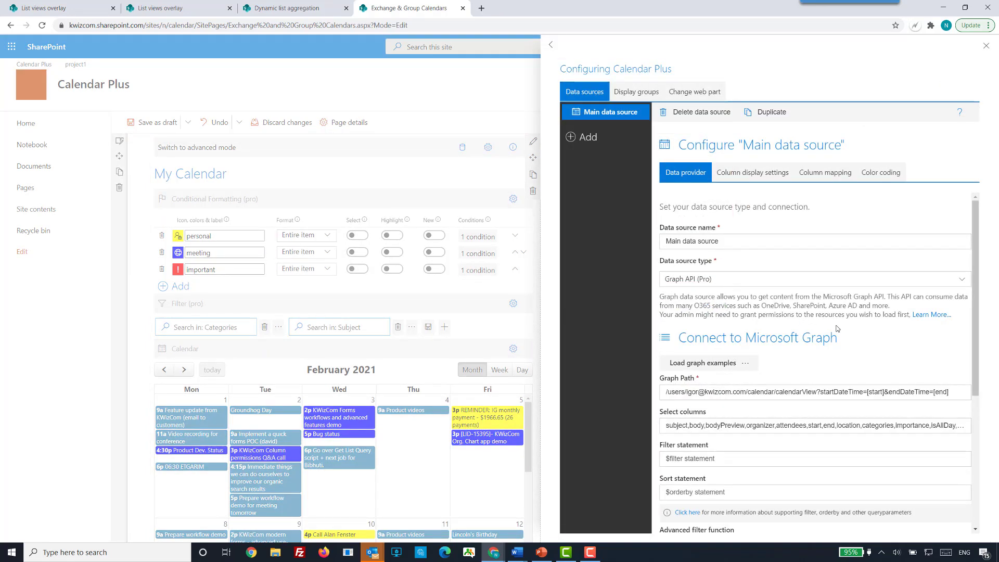
{"action": "left_click", "coordinate": [746, 364]}
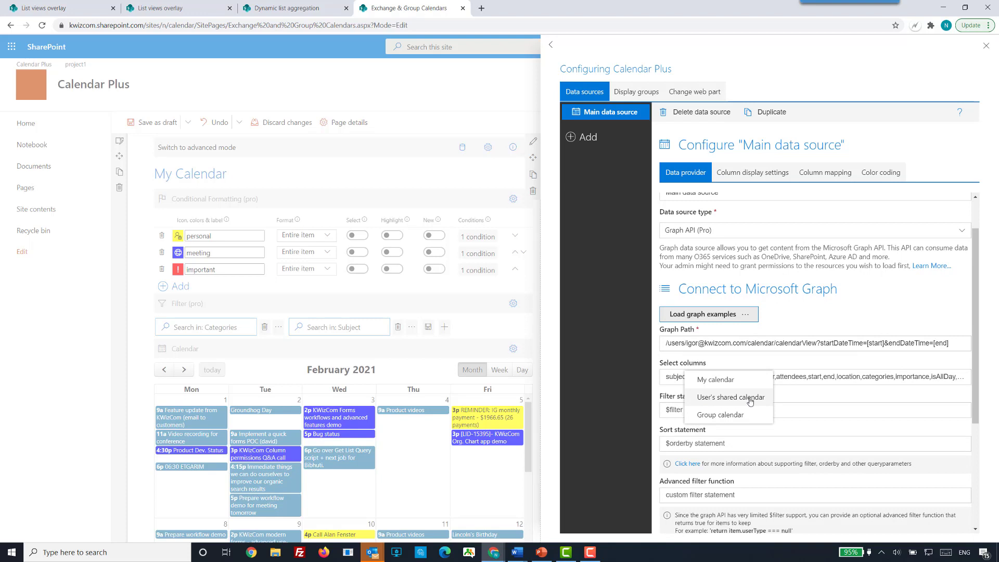
{"action": "key", "text": "Escape"}
{"action": "left_click", "coordinate": [681, 343]}
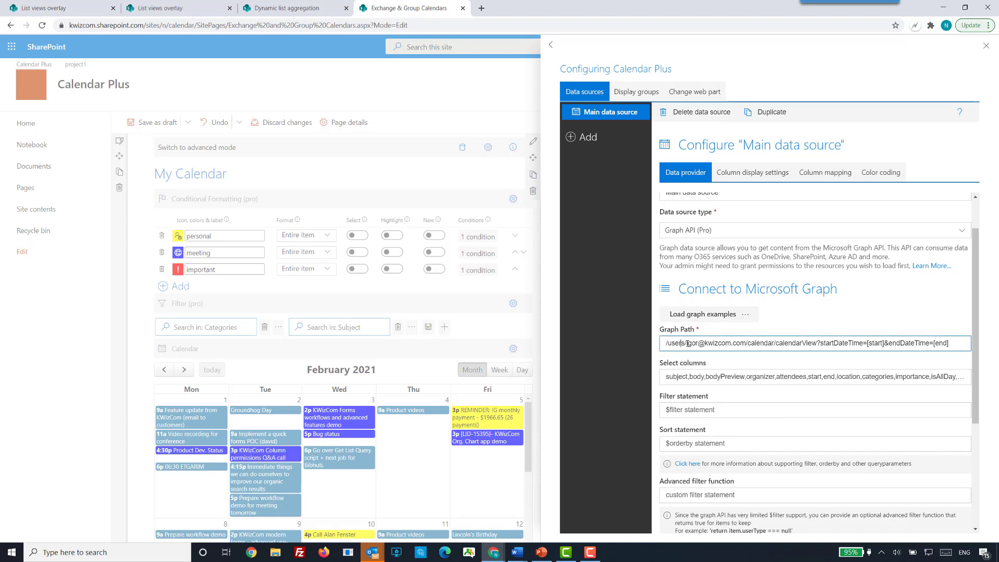
{"action": "left_click_drag", "start_coordinate": [686, 343], "coordinate": [747, 344]}
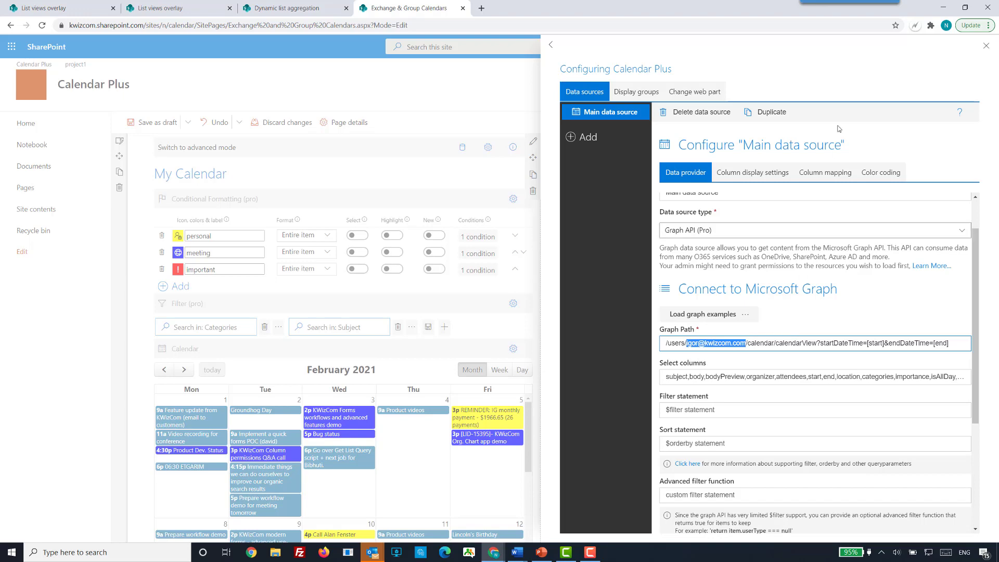
{"action": "left_click", "coordinate": [507, 95]}
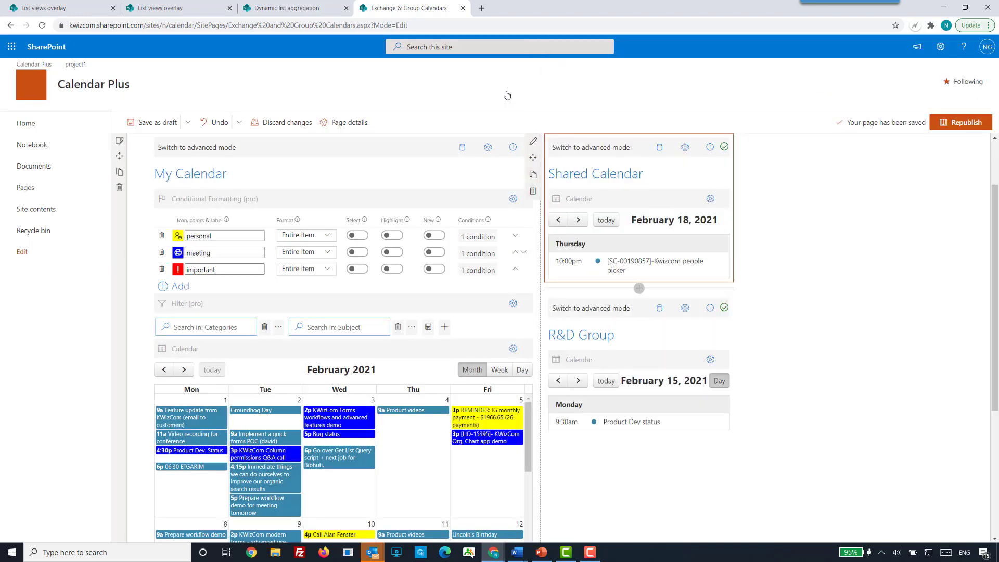
Open the R&D Group calendar's data source configuration, examine the graph examples and the group ID in the graph path, and close it.
{"action": "left_click", "coordinate": [660, 309]}
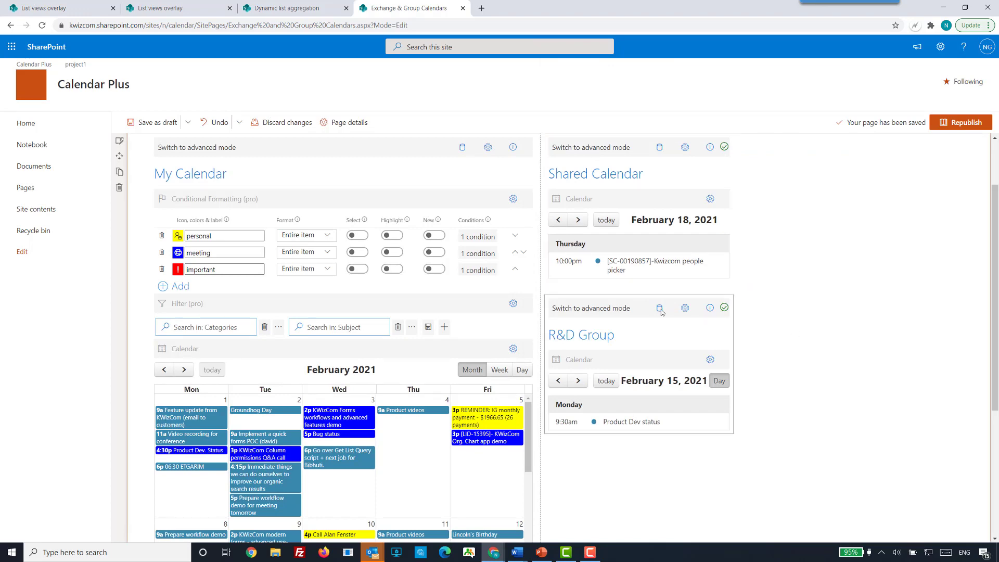
{"action": "left_click", "coordinate": [660, 309]}
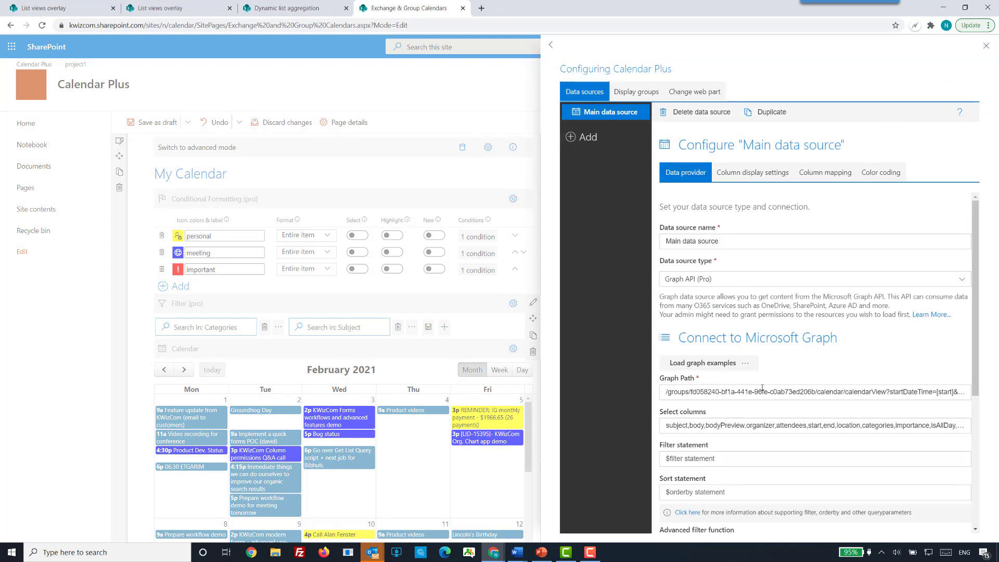
{"action": "left_click", "coordinate": [748, 362]}
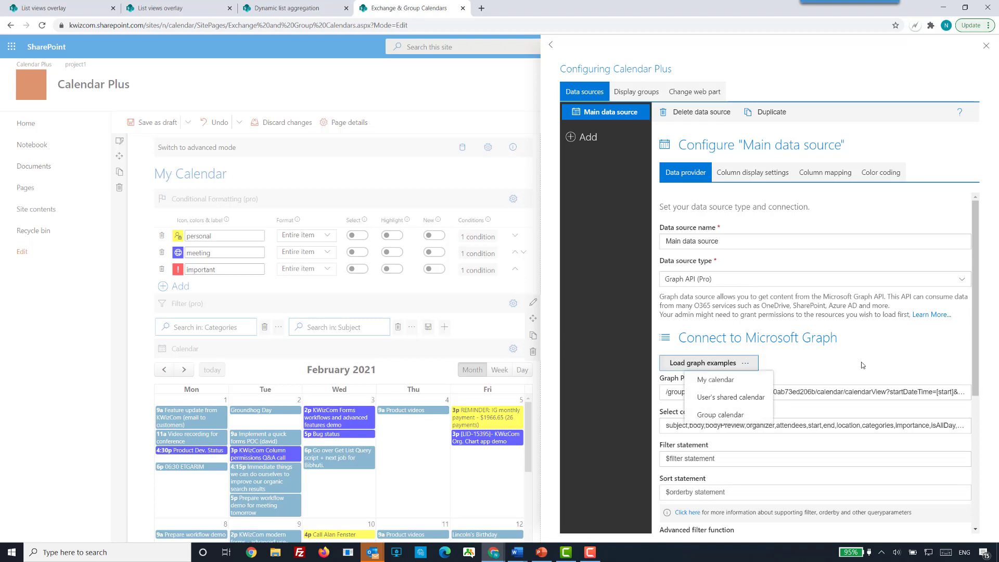
{"action": "left_click", "coordinate": [870, 352]}
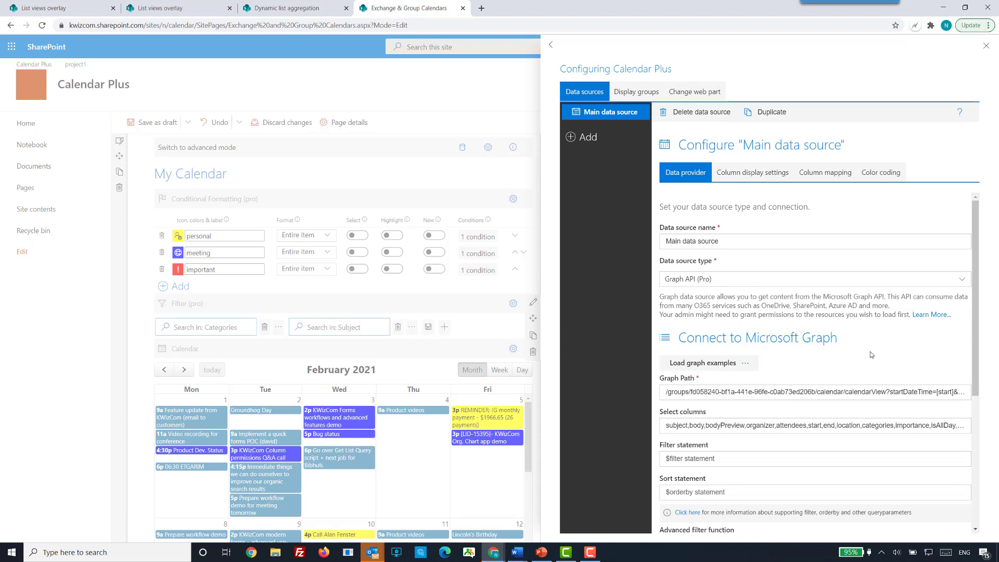
{"action": "left_click", "coordinate": [698, 391]}
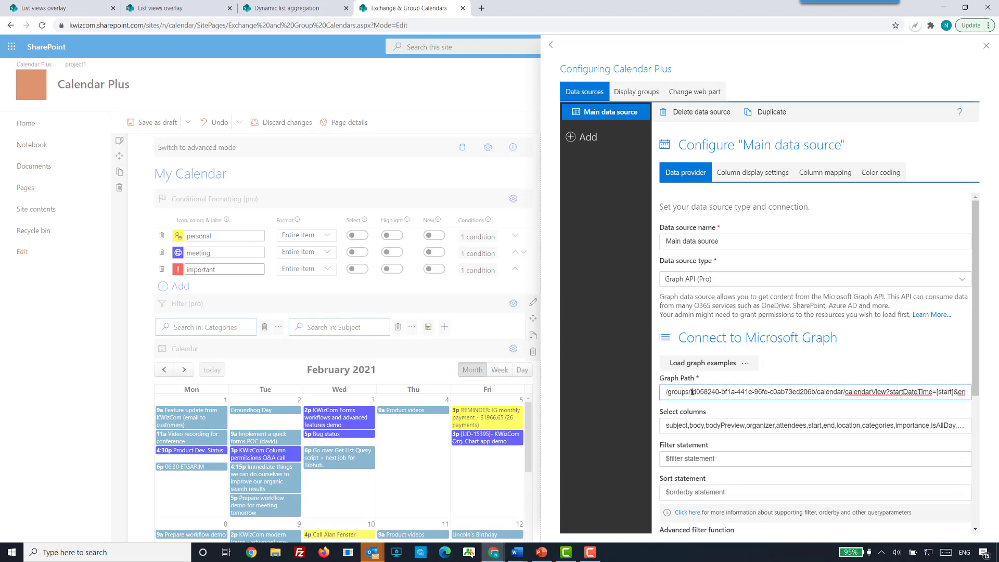
{"action": "left_click_drag", "start_coordinate": [690, 391], "coordinate": [847, 393]}
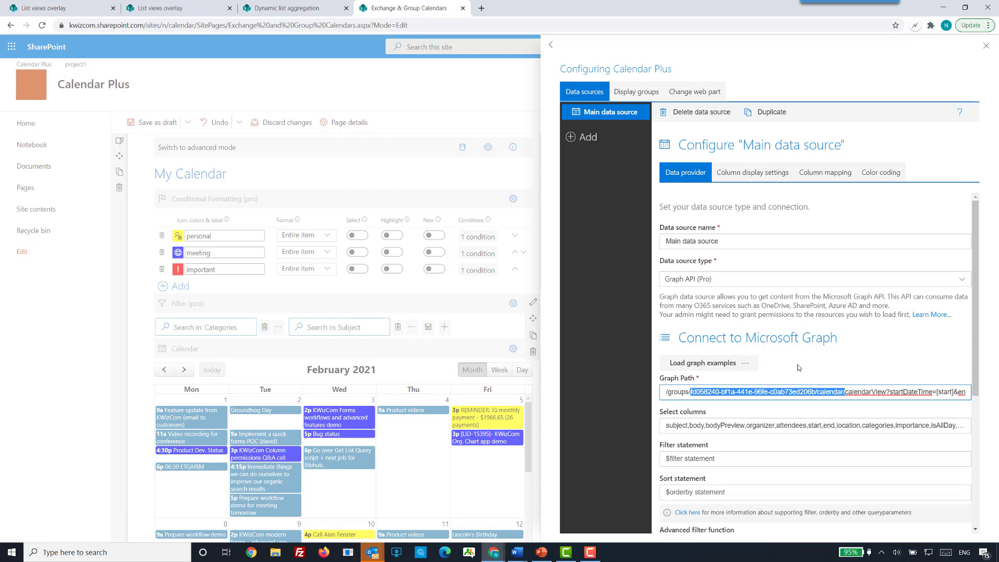
{"action": "left_click", "coordinate": [798, 367]}
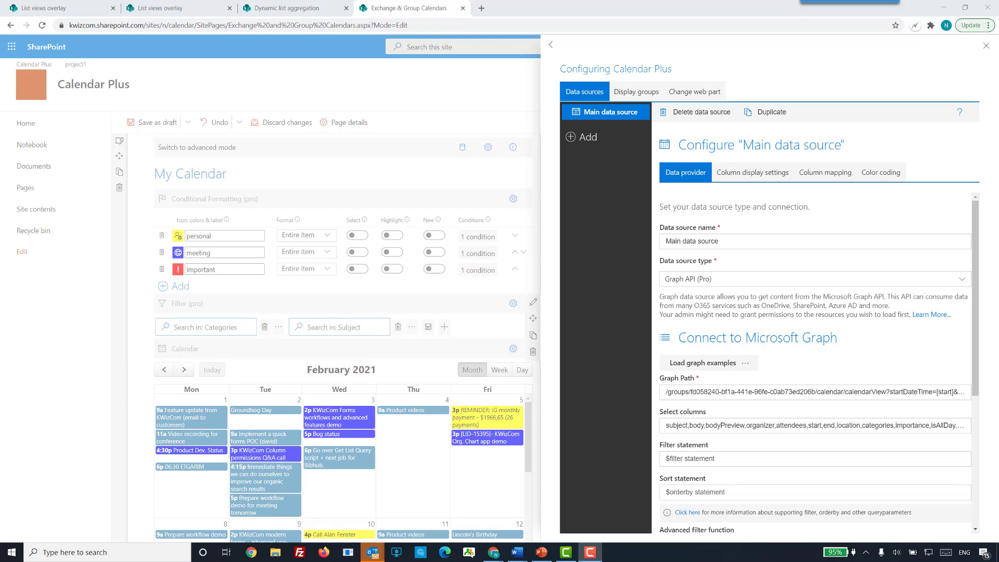
{"action": "left_click", "coordinate": [390, 93]}
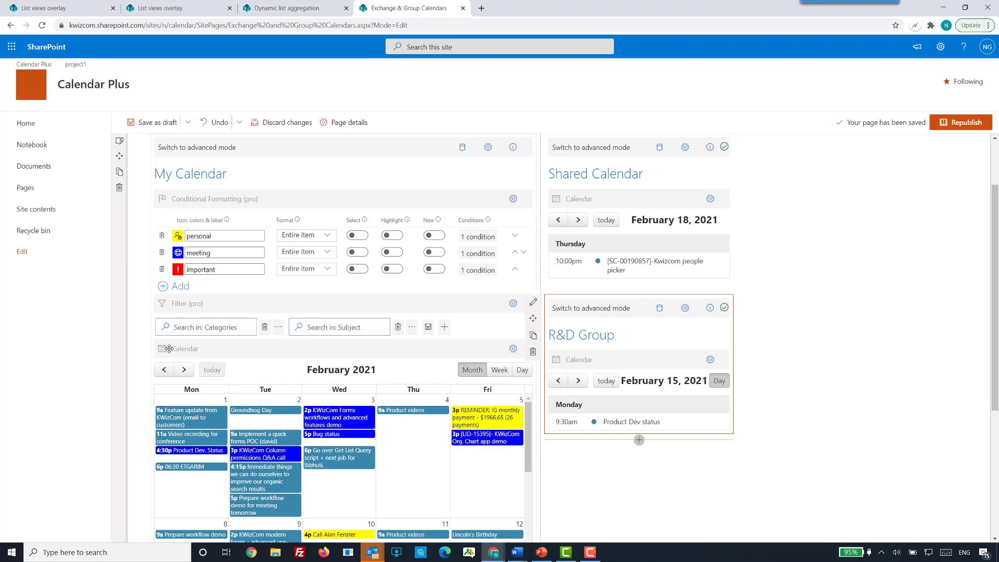
{"action": "scroll", "coordinate": [221, 285], "scroll_direction": "down", "scroll_amount": 1}
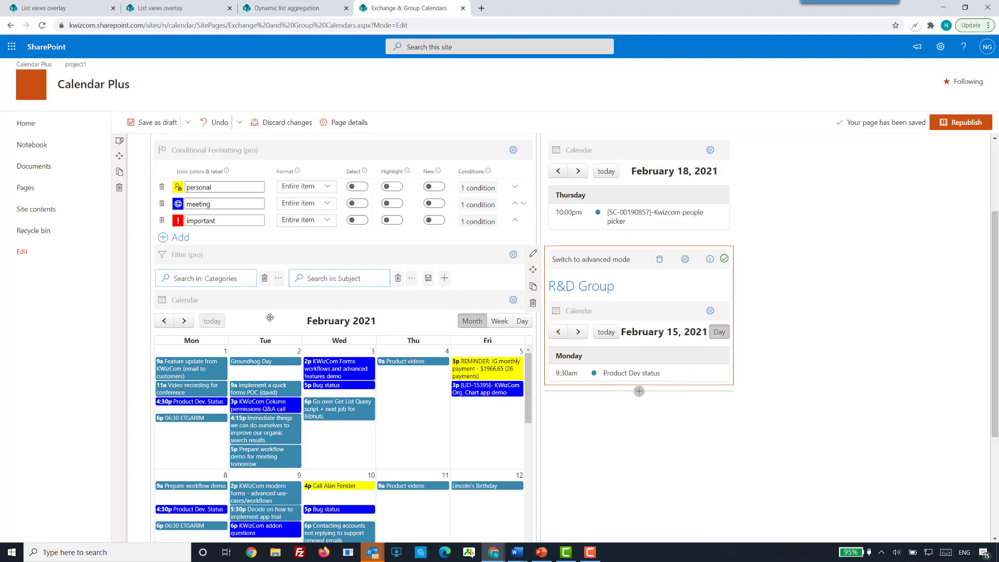
{"action": "scroll", "coordinate": [811, 426], "scroll_direction": "up", "scroll_amount": 1}
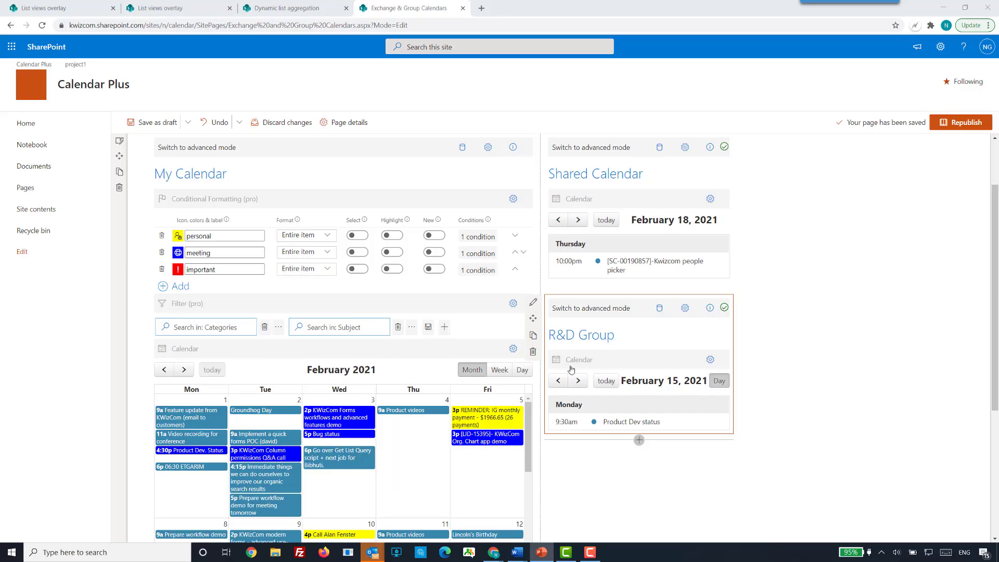
Switch to the List views overlay page, put it in edit mode, and open the Calendar Plus layout settings.
{"action": "left_click", "coordinate": [163, 7]}
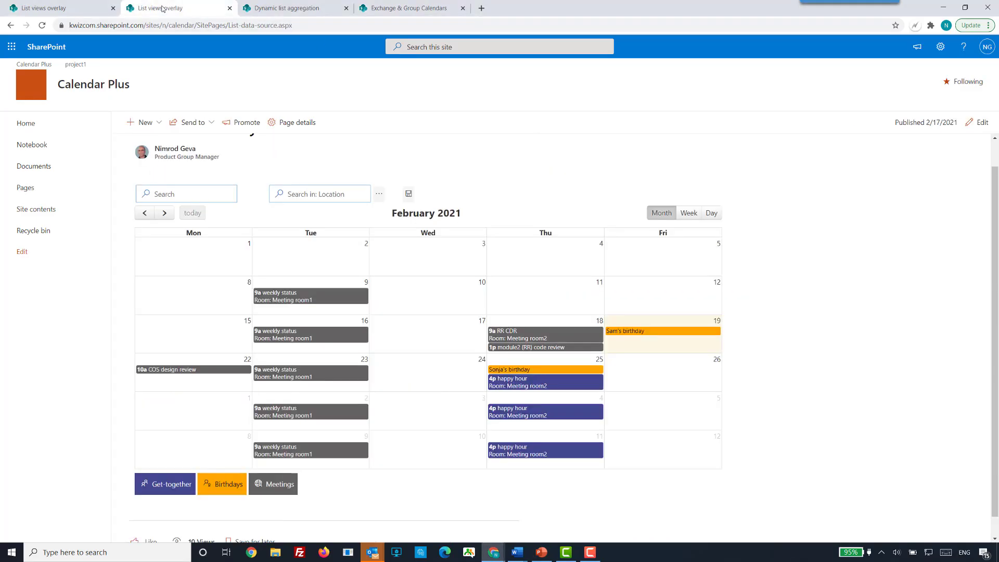
{"action": "left_click", "coordinate": [974, 130]}
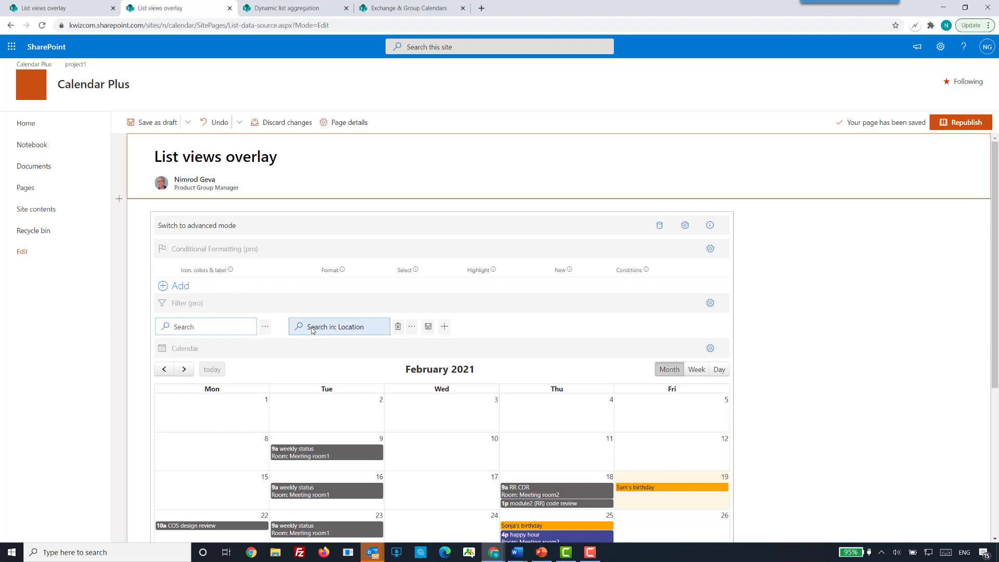
{"action": "scroll", "coordinate": [466, 350], "scroll_direction": "down", "scroll_amount": 1}
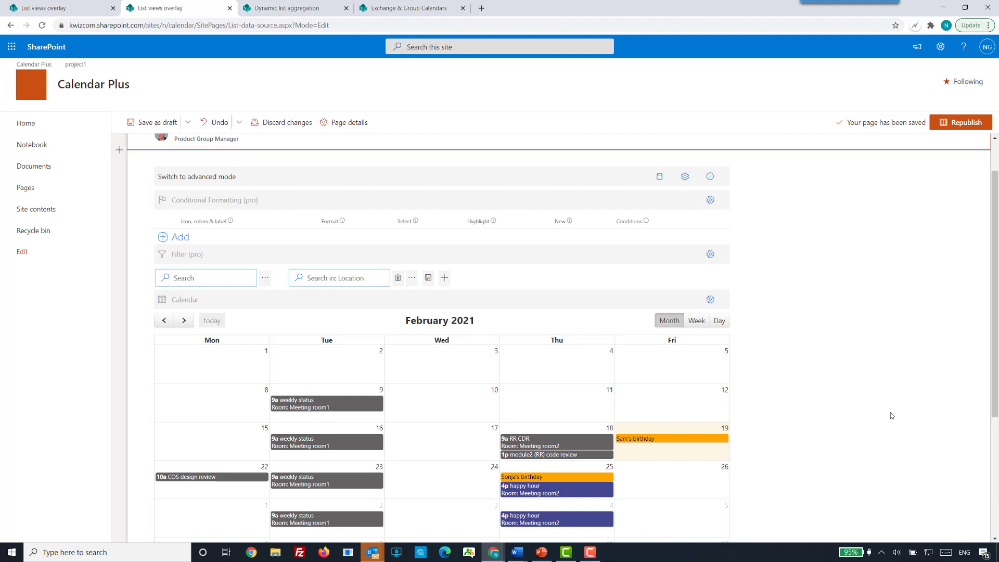
{"action": "left_click", "coordinate": [684, 177]}
{"action": "left_click", "coordinate": [686, 147]}
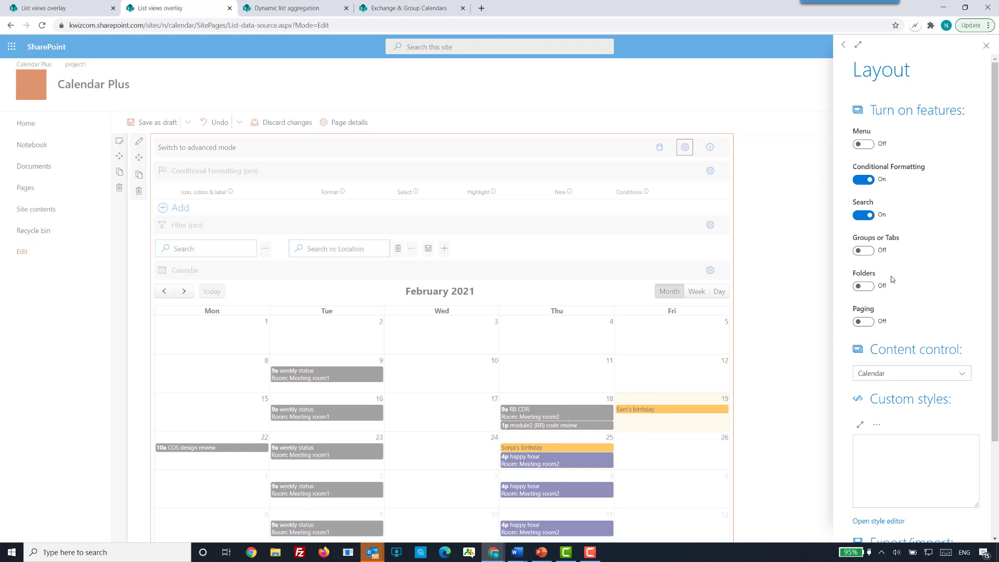
Close the layout settings, examine the Start view options in the Calendar control's configuration, and close it.
{"action": "left_click", "coordinate": [788, 342]}
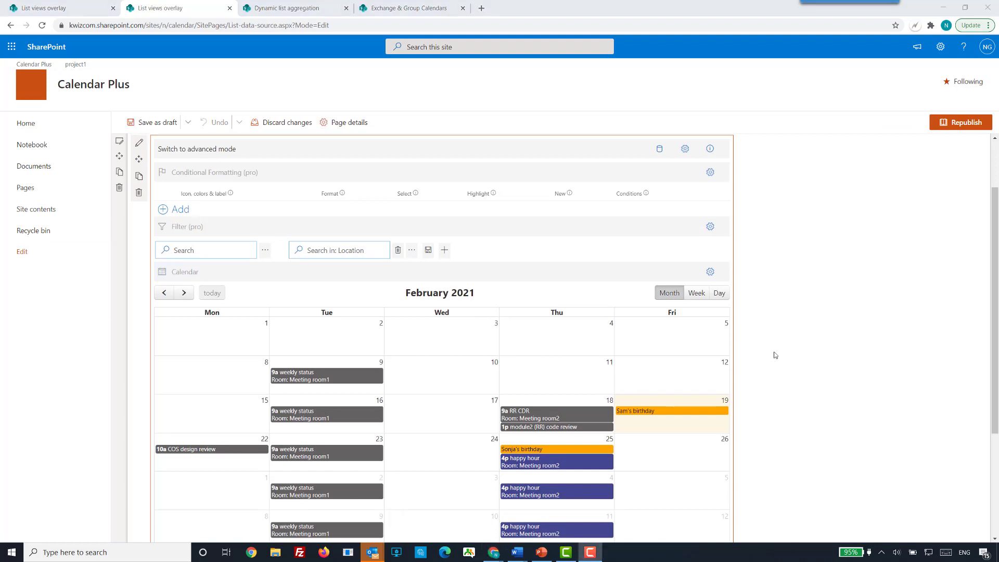
{"action": "left_click", "coordinate": [710, 272]}
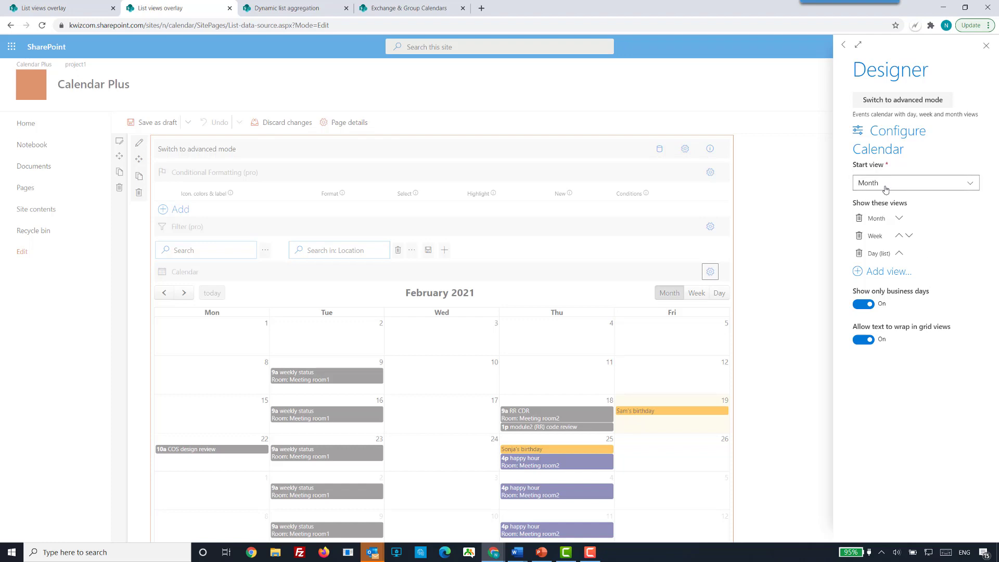
{"action": "left_click", "coordinate": [776, 330]}
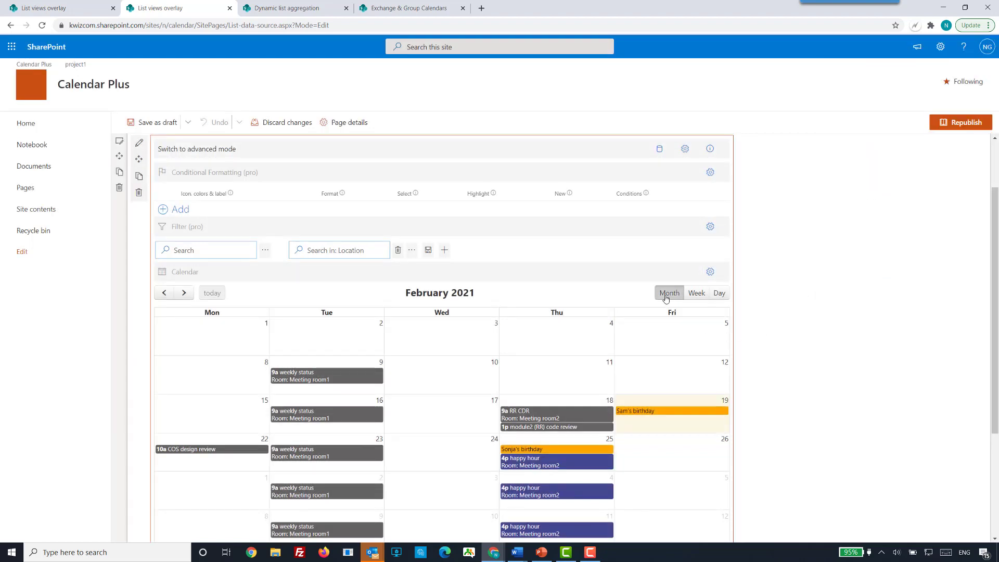
{"action": "left_click", "coordinate": [710, 272]}
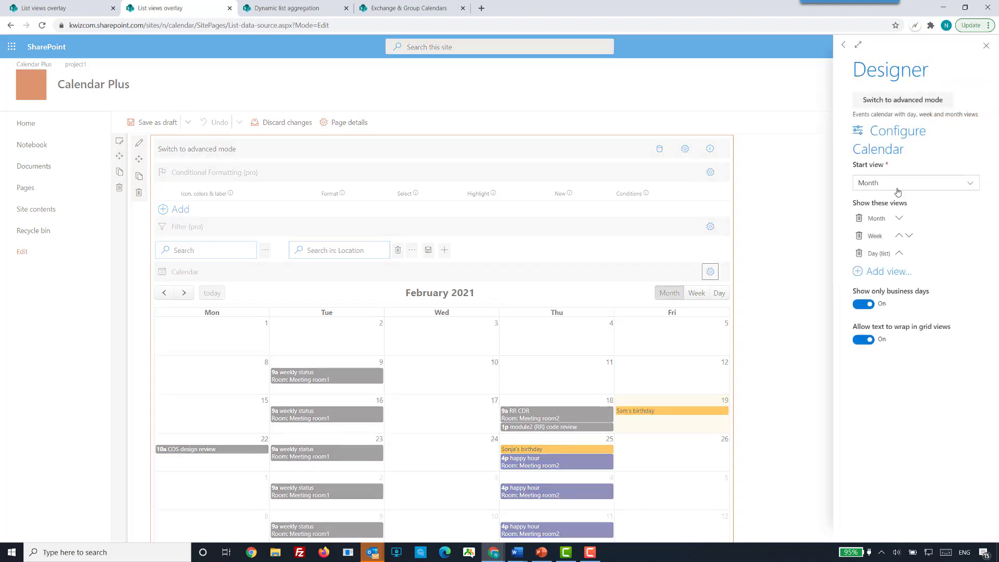
{"action": "left_click", "coordinate": [964, 187]}
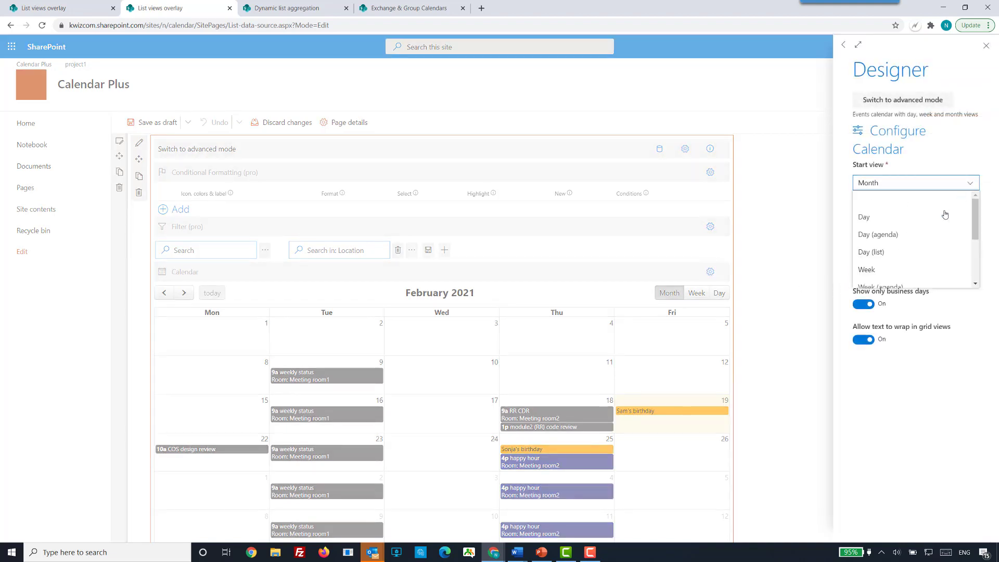
{"action": "left_click", "coordinate": [922, 416]}
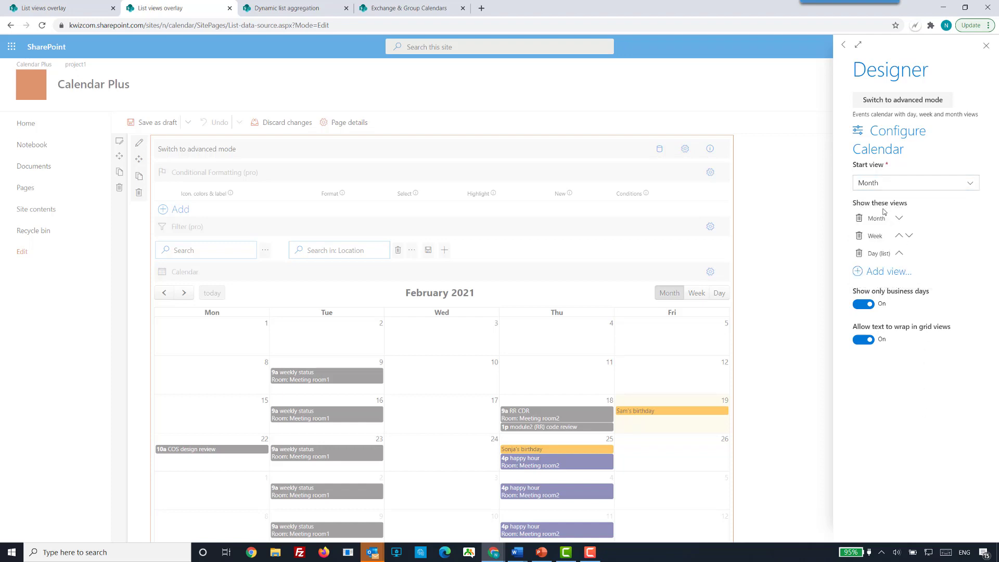
{"action": "left_click", "coordinate": [763, 307]}
Preview the calendar in Week and Day views, and return it to Month view.
{"action": "left_click", "coordinate": [696, 294]}
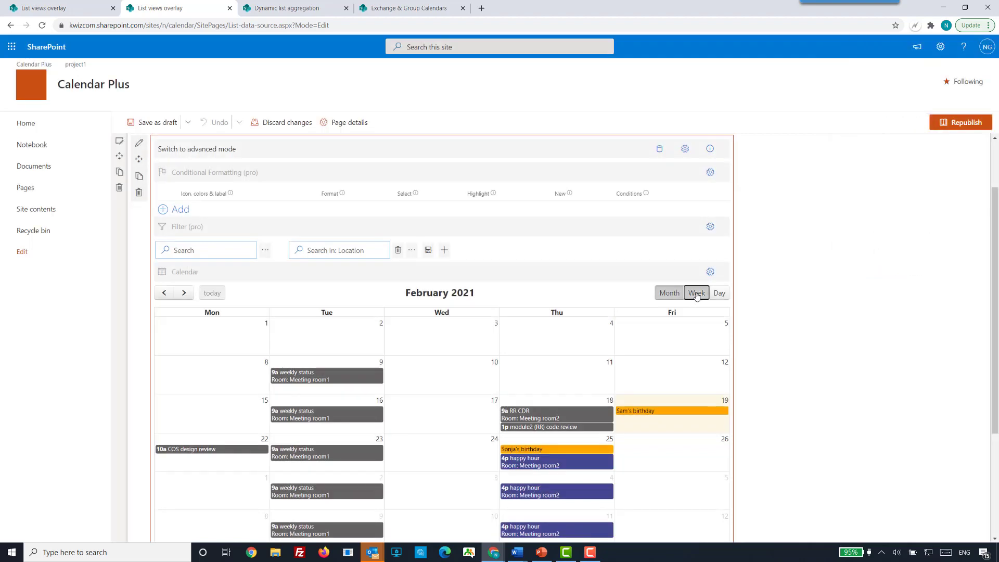
{"action": "left_click", "coordinate": [719, 294]}
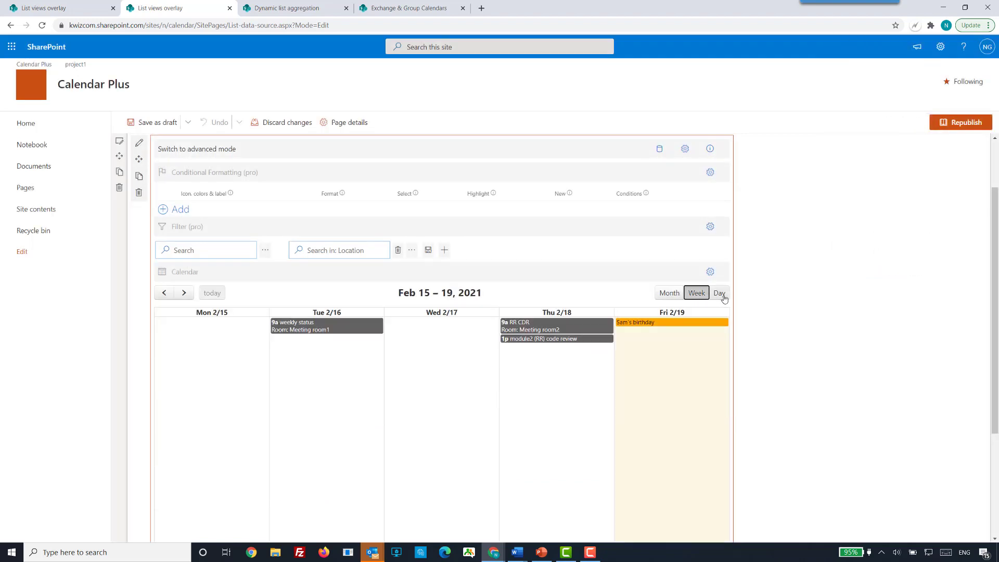
{"action": "left_click", "coordinate": [669, 293]}
Add the Day (agenda) view to the Calendar control's shown views and close the configuration.
{"action": "left_click", "coordinate": [710, 271]}
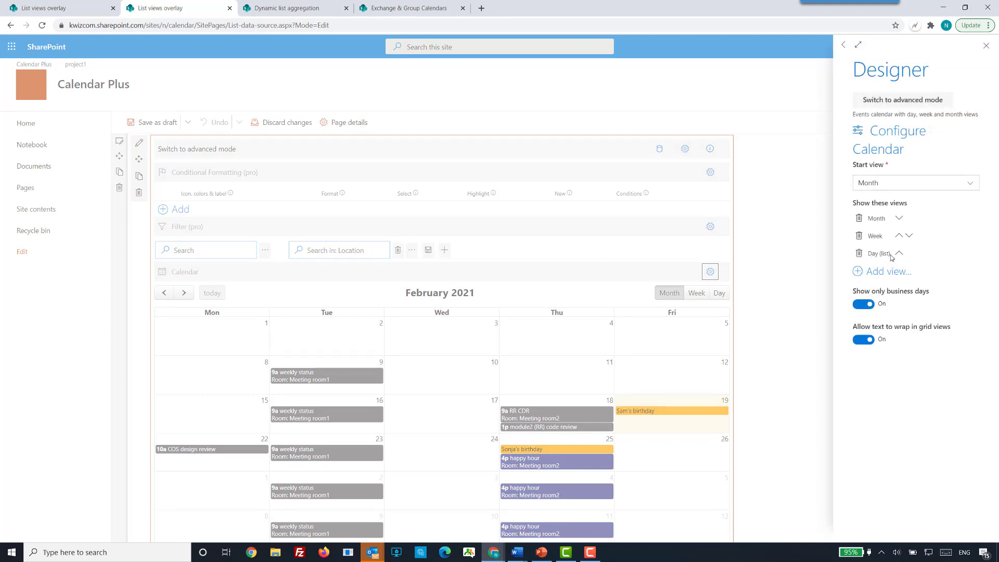
{"action": "left_click", "coordinate": [878, 274]}
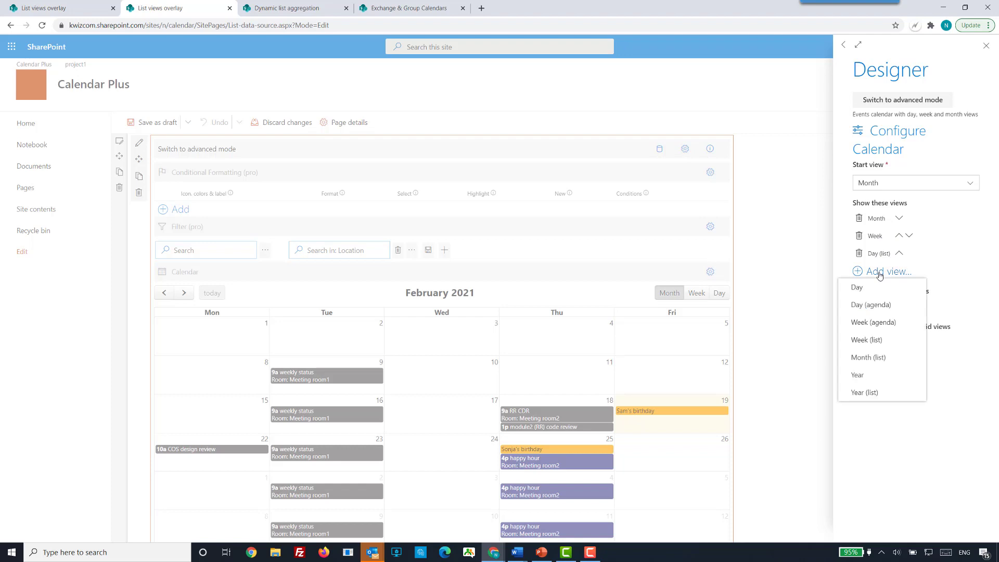
{"action": "left_click", "coordinate": [878, 308]}
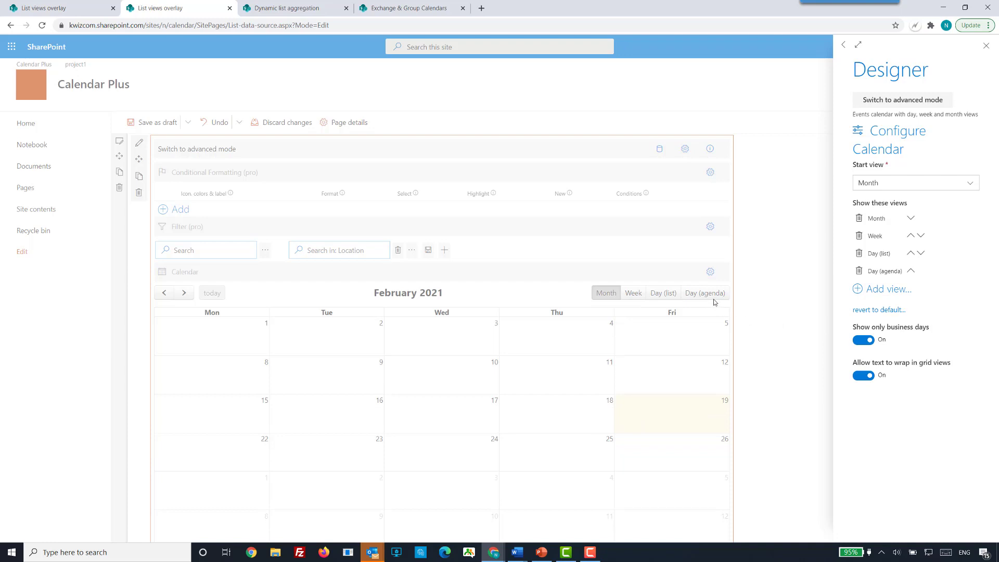
{"action": "left_click", "coordinate": [714, 302]}
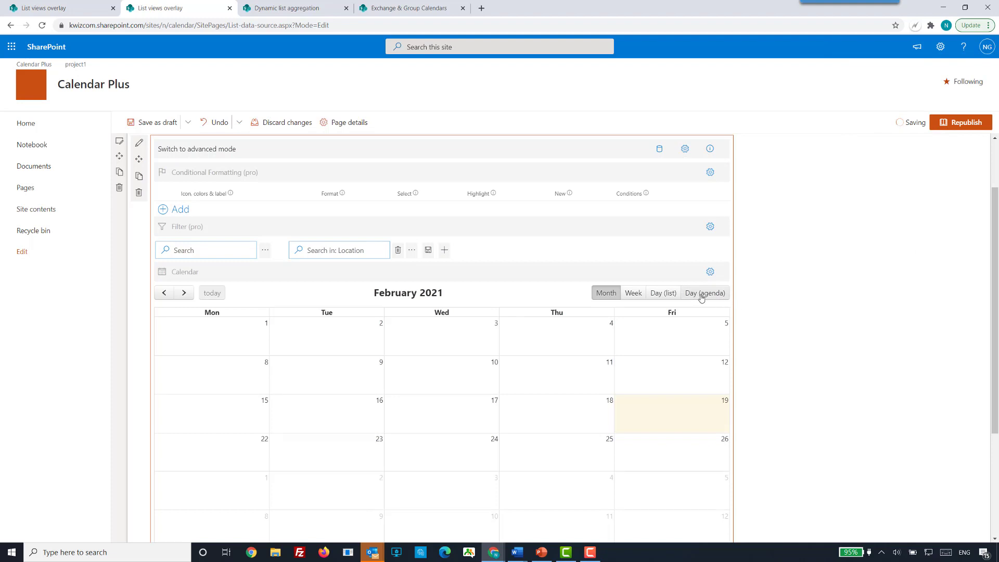
Preview the calendar in Day (agenda), Day (list) and Week views, and return it to Month view.
{"action": "left_click", "coordinate": [702, 294]}
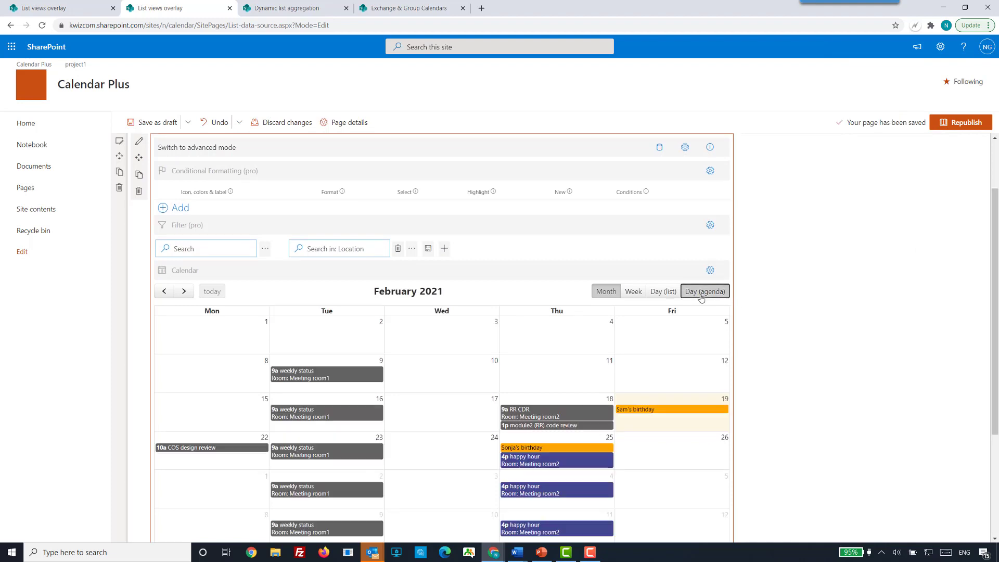
{"action": "left_click", "coordinate": [668, 293]}
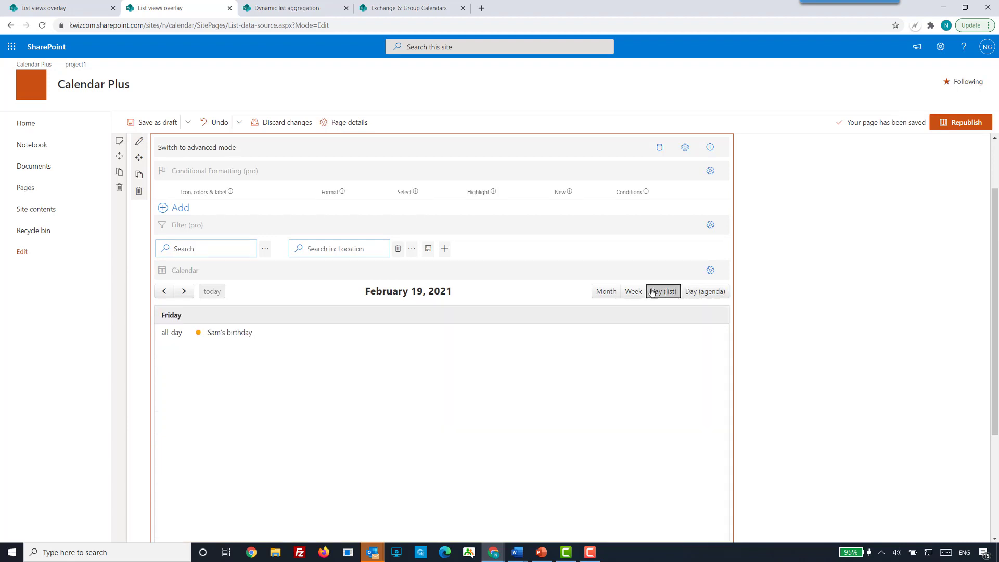
{"action": "left_click", "coordinate": [634, 292]}
{"action": "left_click", "coordinate": [615, 295]}
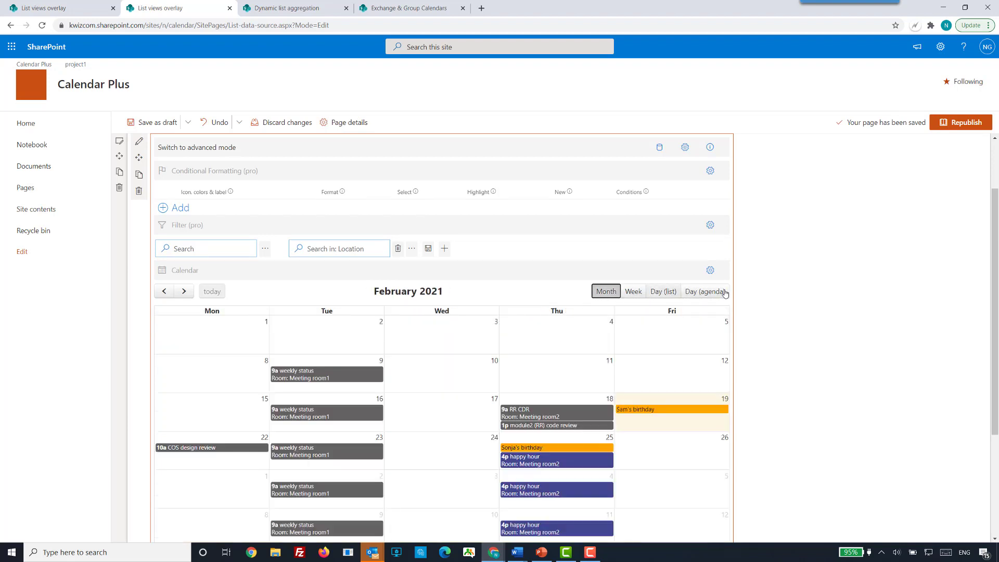
Revert the Calendar control's shown views to default and close the configuration.
{"action": "left_click", "coordinate": [710, 270]}
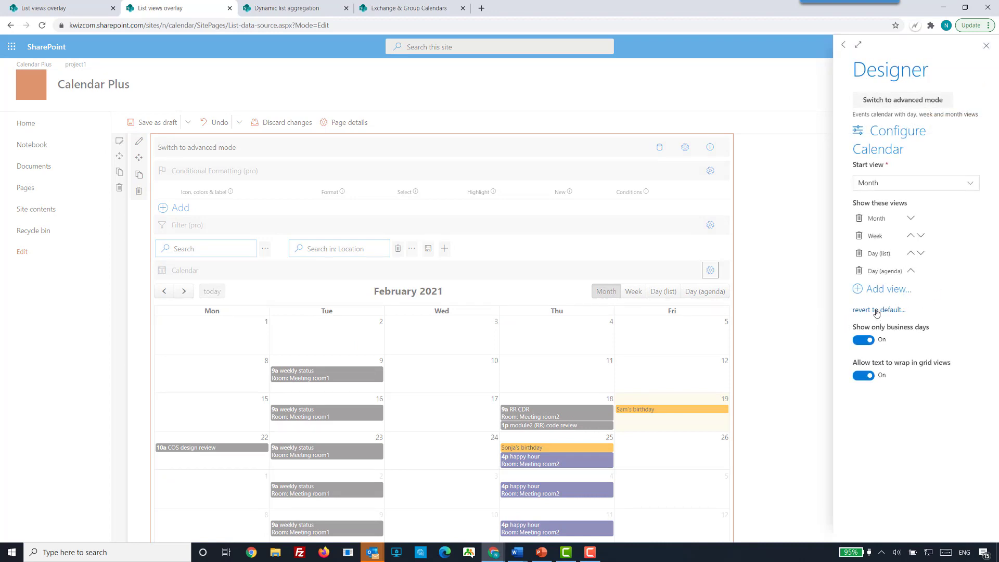
{"action": "left_click", "coordinate": [877, 310]}
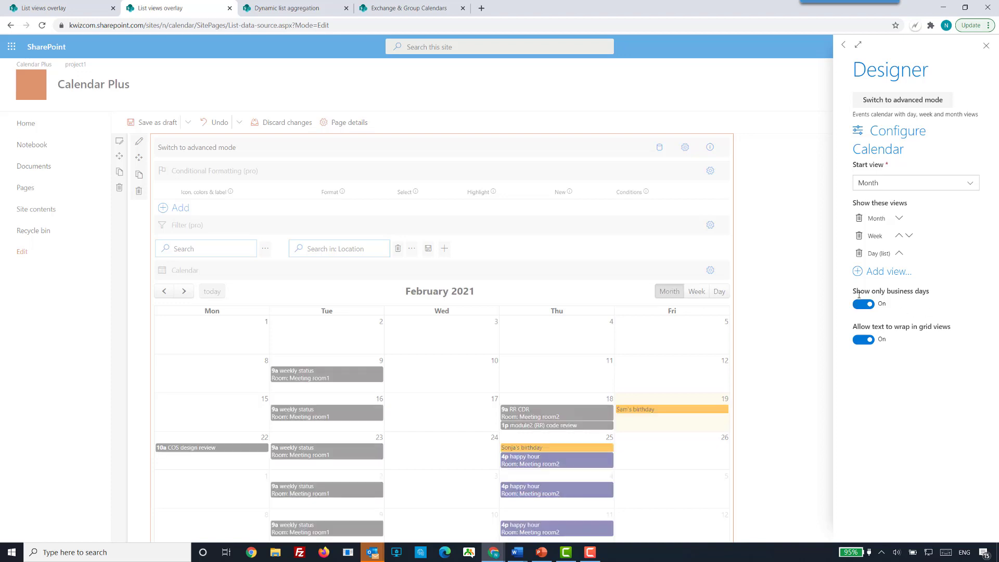
{"action": "left_click", "coordinate": [789, 321]}
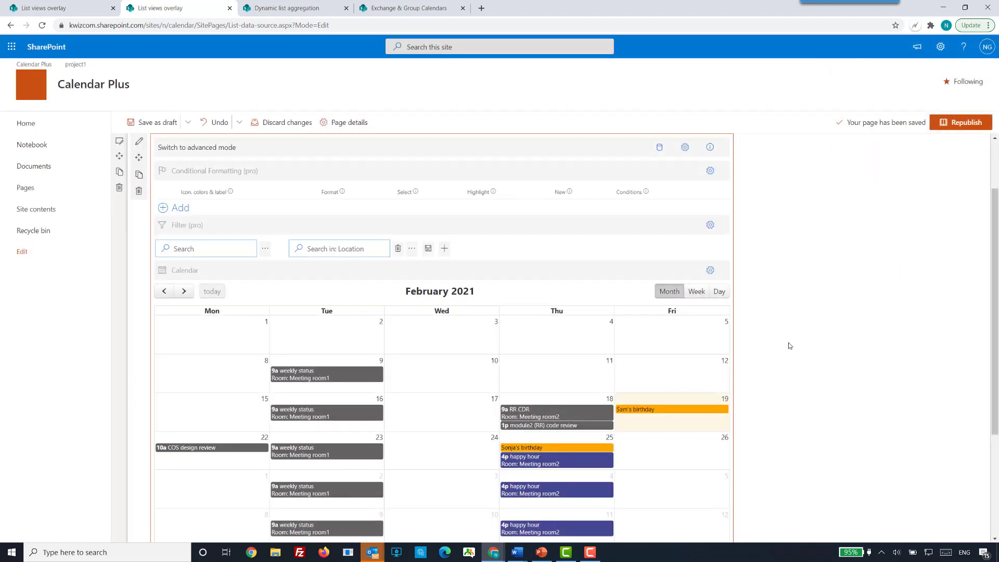
Switch the Calendar control's configuration to advanced mode and examine its business days, business hours and Event click settings.
{"action": "left_click", "coordinate": [710, 271]}
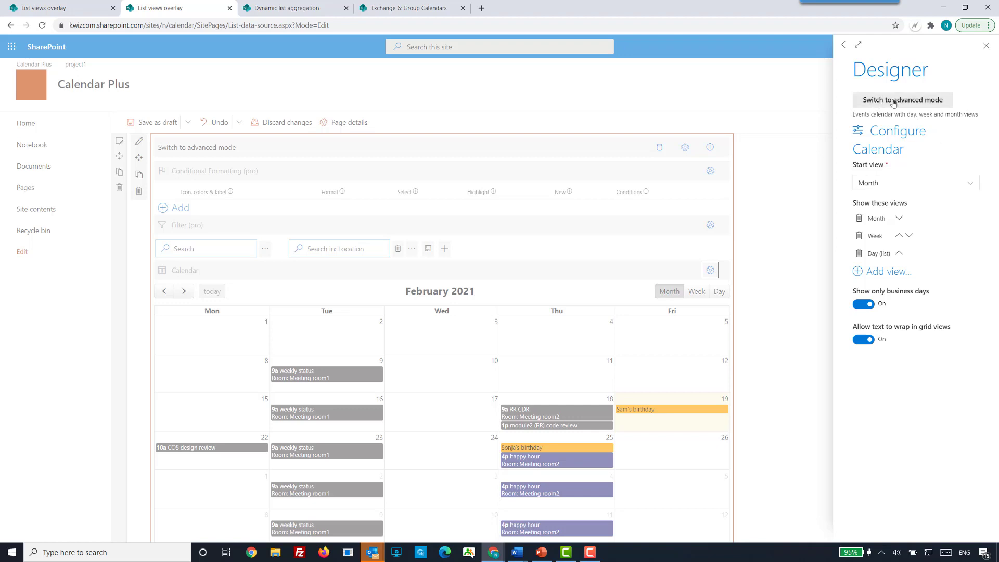
{"action": "left_click", "coordinate": [917, 102]}
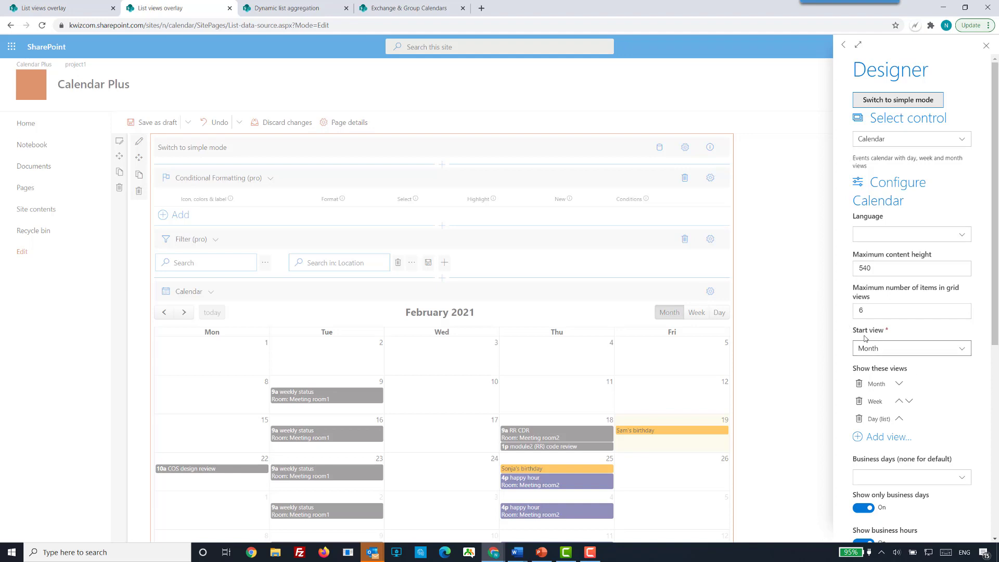
{"action": "scroll", "coordinate": [870, 335], "scroll_direction": "down", "scroll_amount": 1}
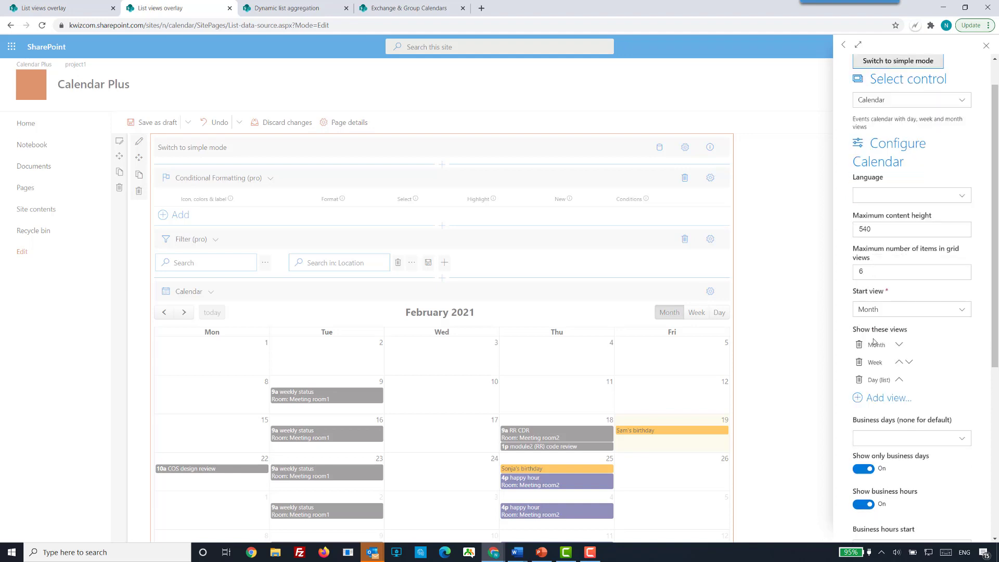
{"action": "scroll", "coordinate": [904, 330], "scroll_direction": "down", "scroll_amount": 3}
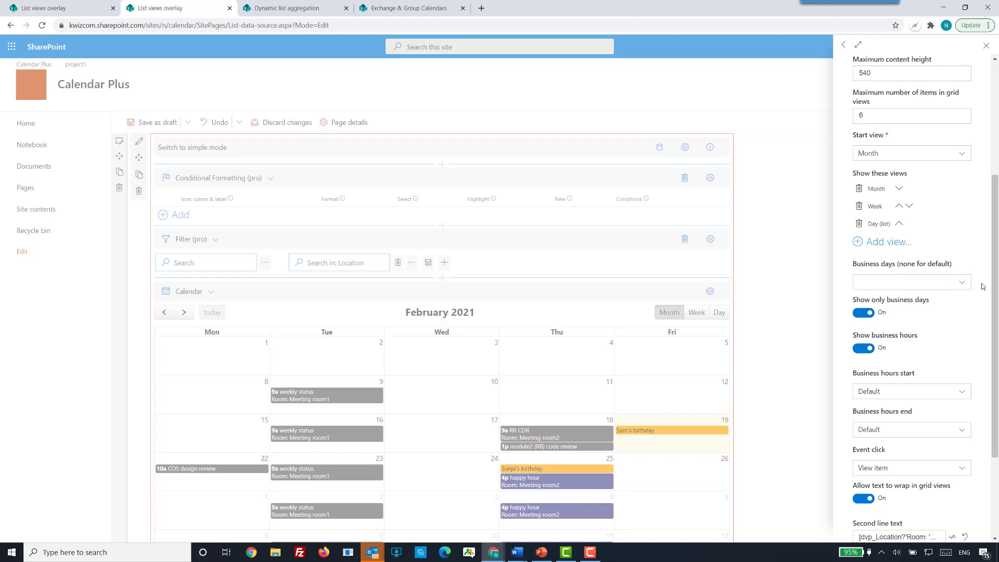
{"action": "left_click", "coordinate": [961, 283]}
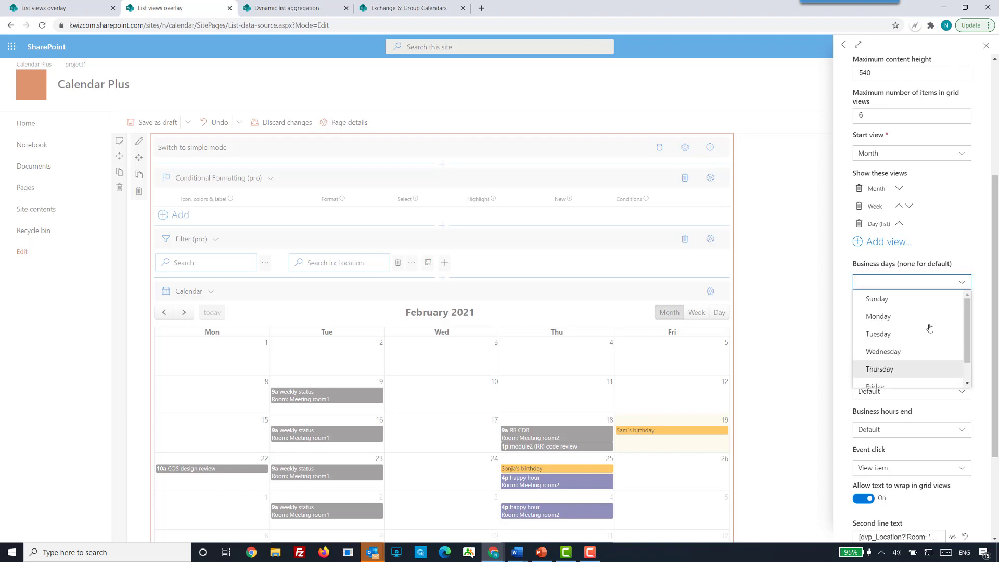
{"action": "left_click", "coordinate": [966, 245]}
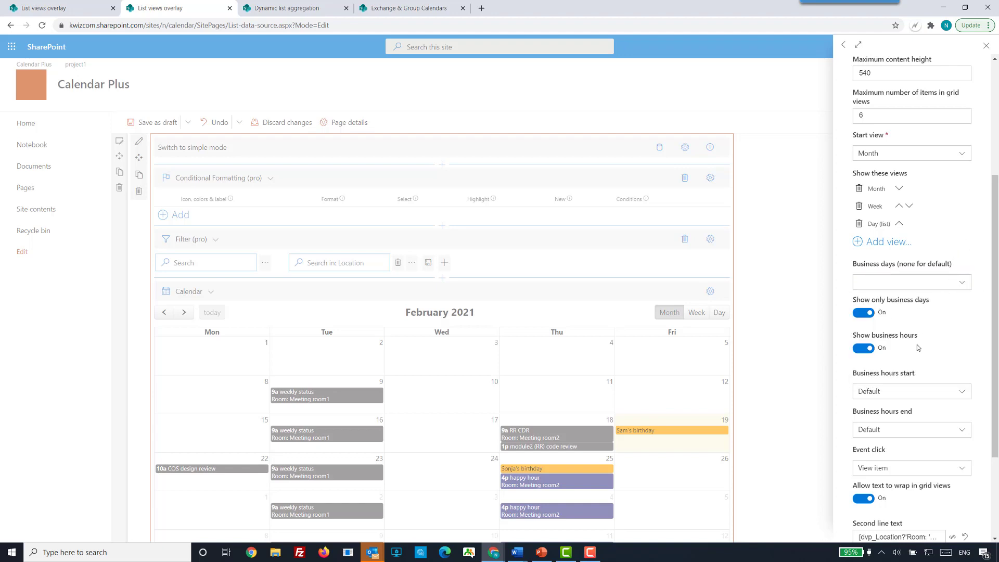
{"action": "scroll", "coordinate": [928, 370], "scroll_direction": "down", "scroll_amount": 2}
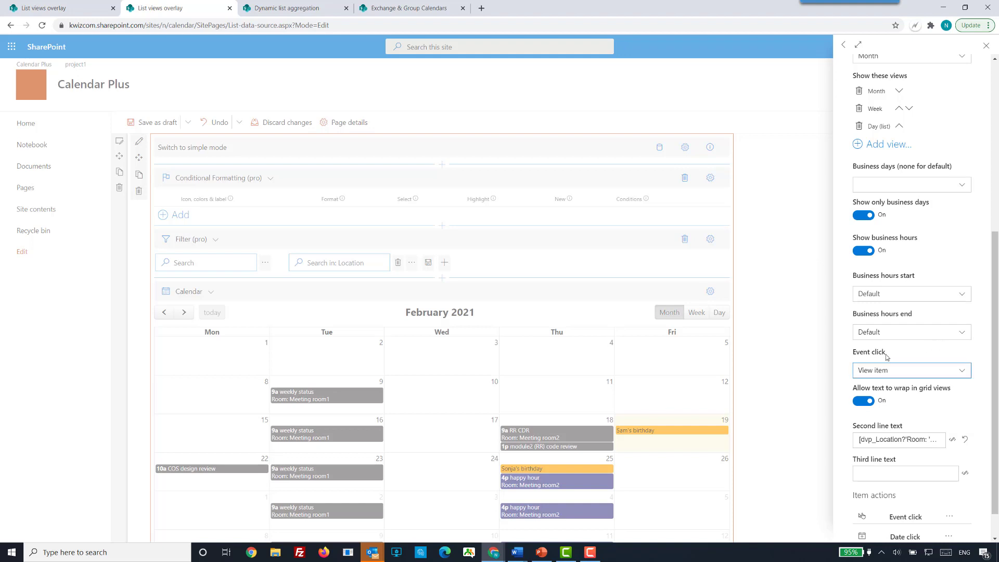
{"action": "left_click_drag", "start_coordinate": [886, 355], "coordinate": [856, 356]}
Close the configuration, view the details of the RR CDR event on February 18, and close them.
{"action": "left_click", "coordinate": [772, 384]}
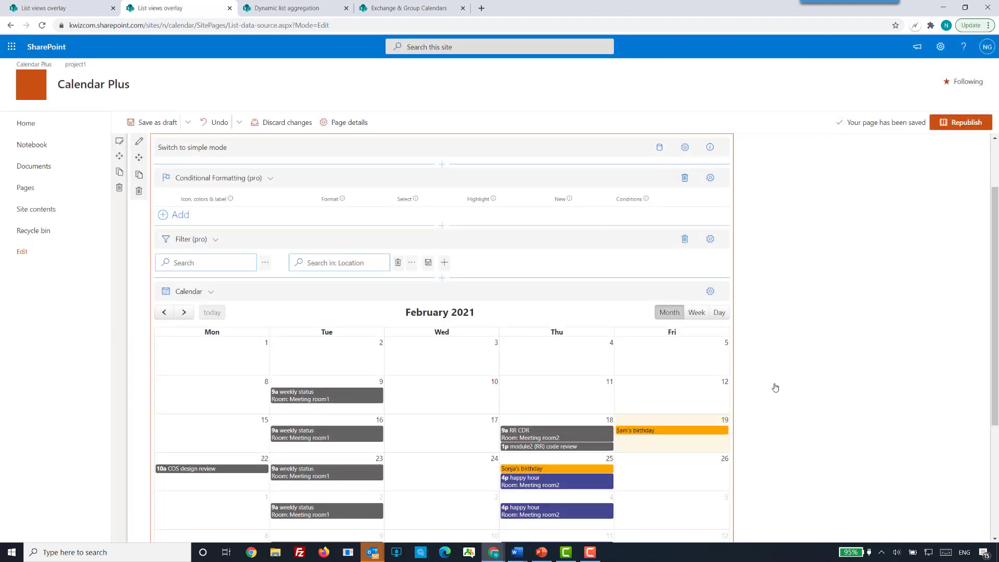
{"action": "left_click", "coordinate": [538, 436]}
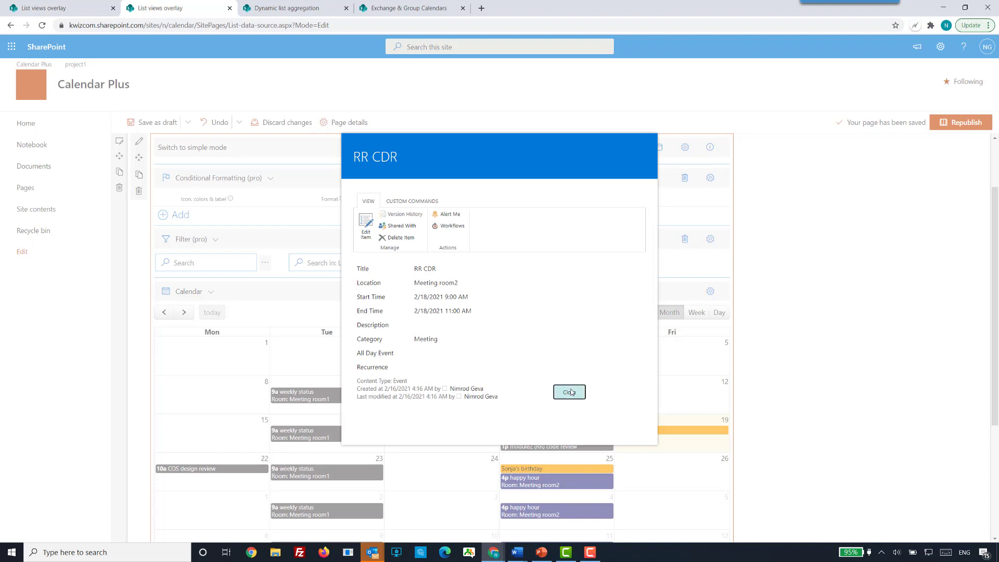
{"action": "key", "text": "Escape"}
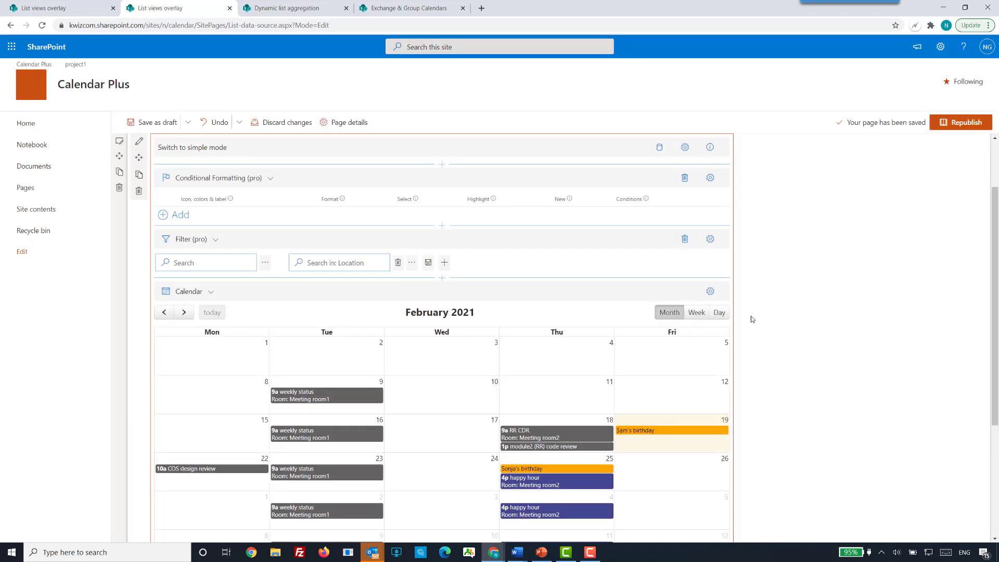
Examine the Event click options and item actions in the Calendar control's configuration, and close it.
{"action": "left_click", "coordinate": [710, 291]}
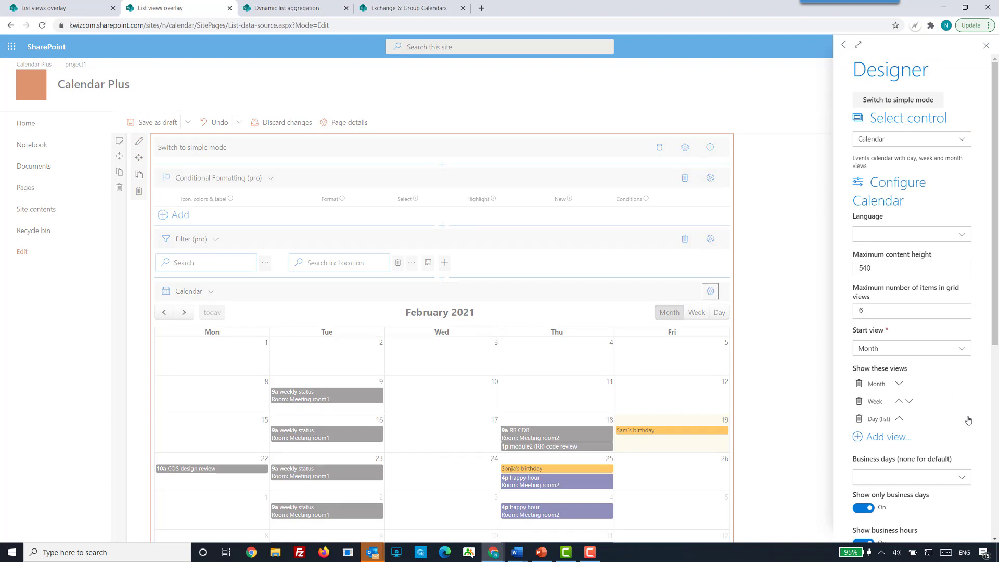
{"action": "scroll", "coordinate": [968, 419], "scroll_direction": "down", "scroll_amount": 6}
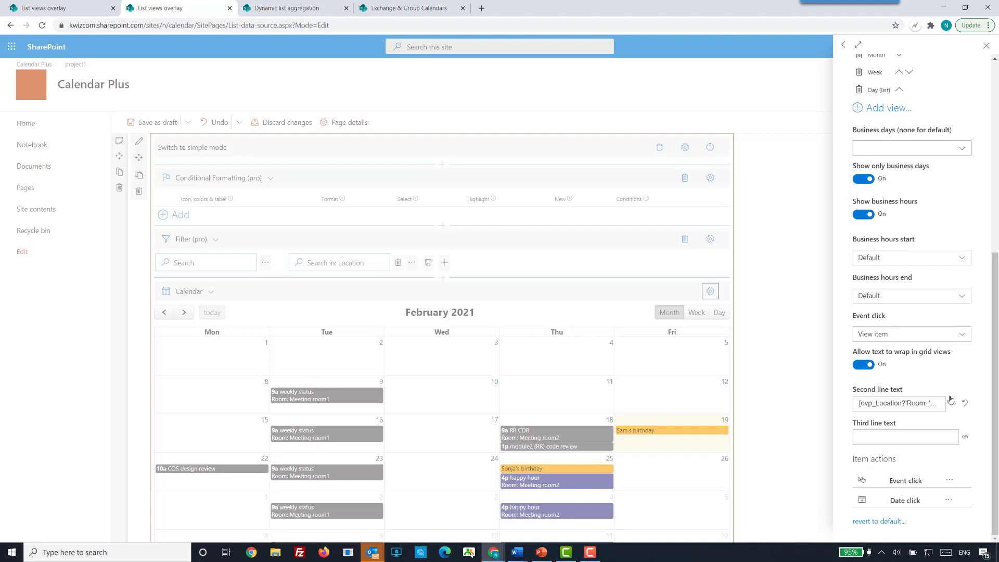
{"action": "left_click", "coordinate": [963, 337]}
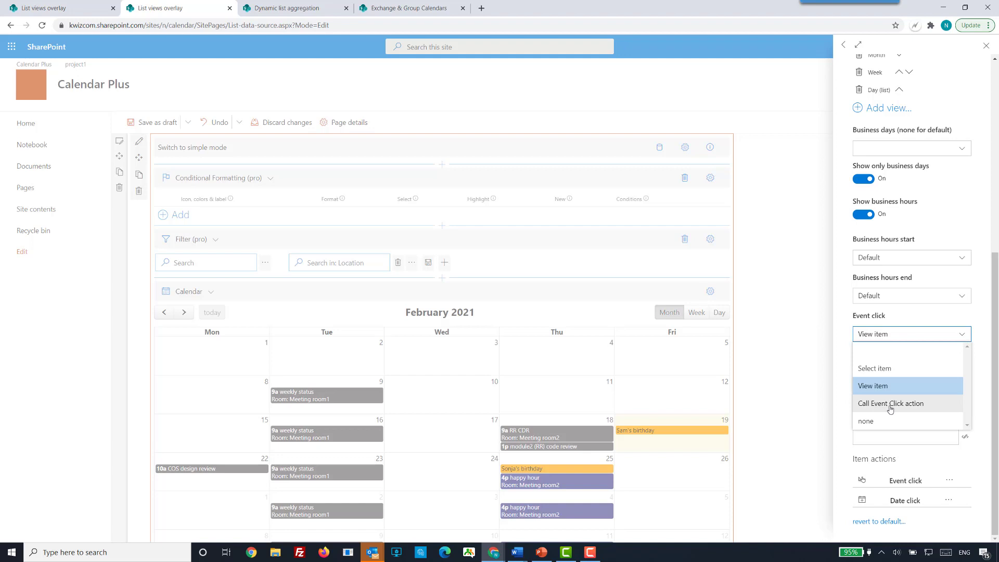
{"action": "left_click", "coordinate": [953, 522]}
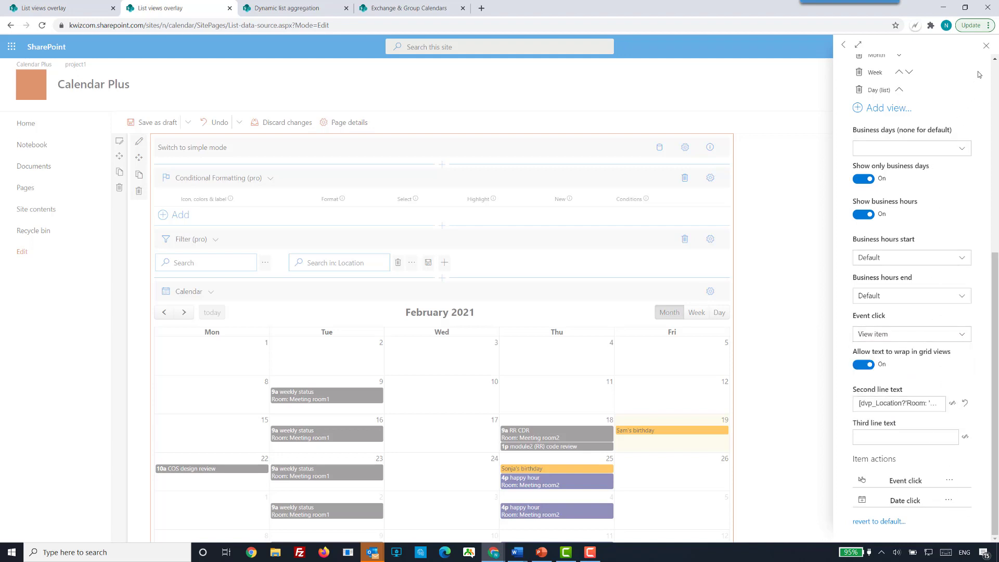
{"action": "left_click", "coordinate": [986, 46]}
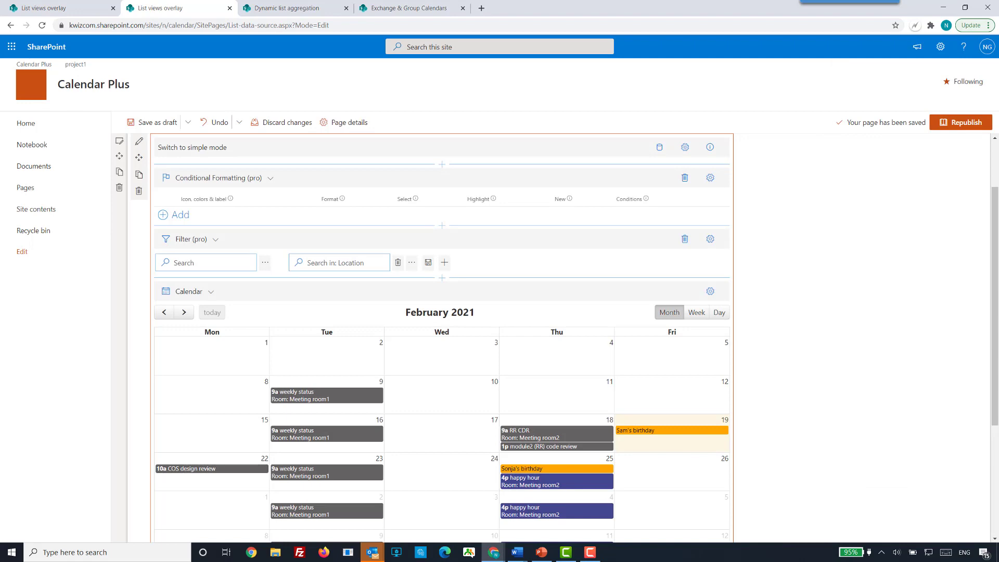
Switch to the PowerPoint presentation, resume its slide show, and advance to the Calendar UI configuration slide.
{"action": "key", "text": "alt+Tab"}
{"action": "key", "text": "shift+F5"}
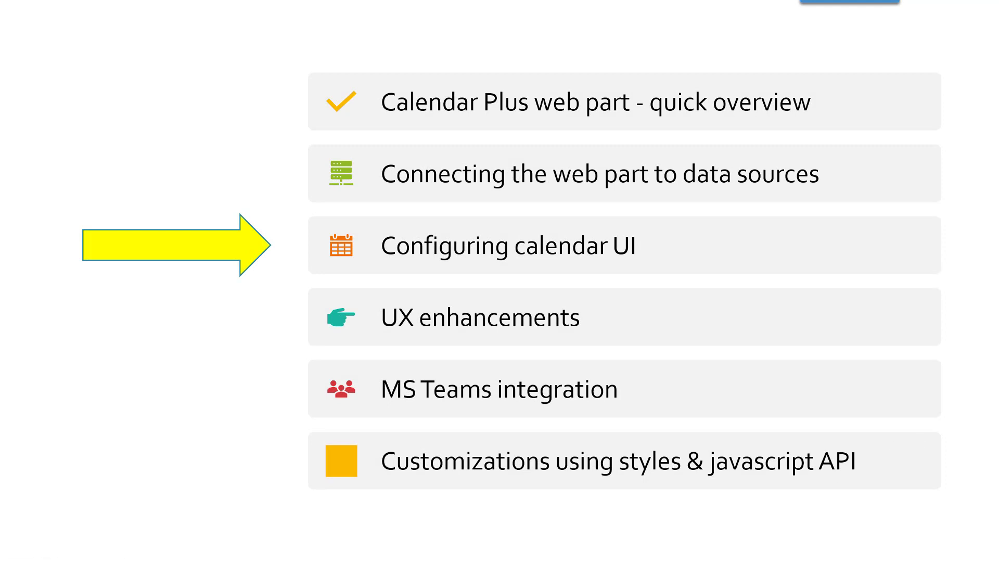
{"action": "left_click", "coordinate": [642, 474]}
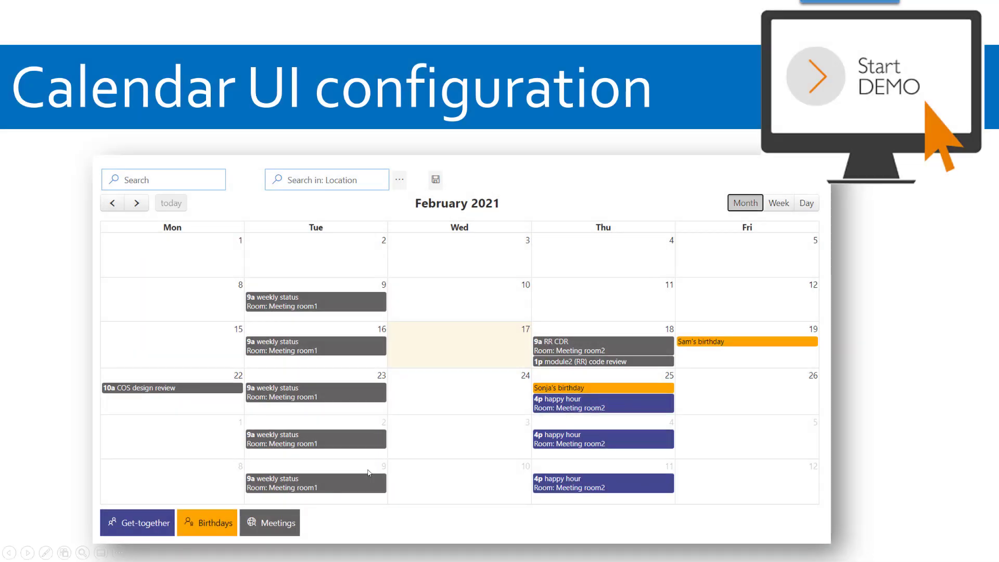
Advance the slide show to the UX enhancements: Conditional formatting slide and switch to the Chrome browser.
{"action": "left_click", "coordinate": [367, 473]}
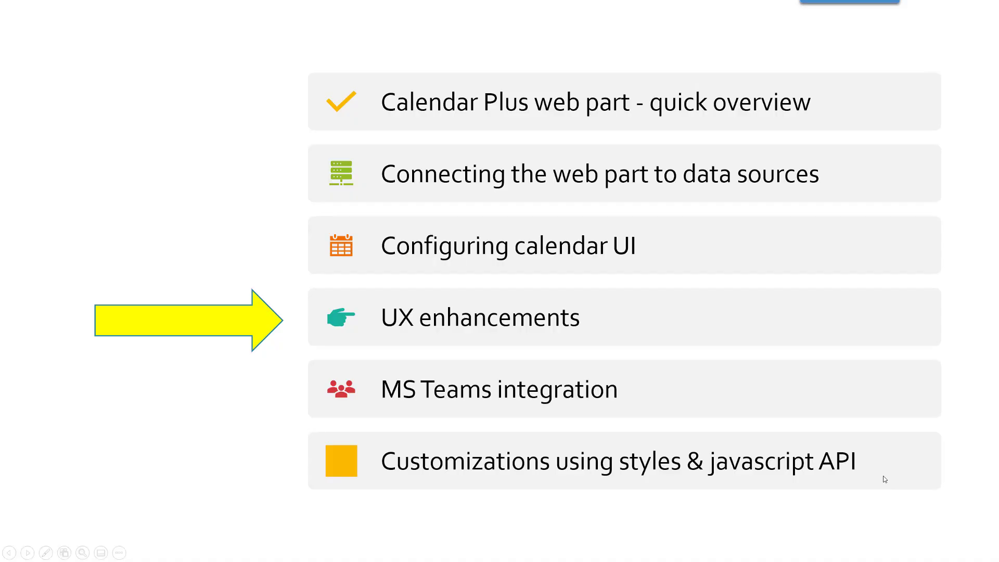
{"action": "key", "text": "Right"}
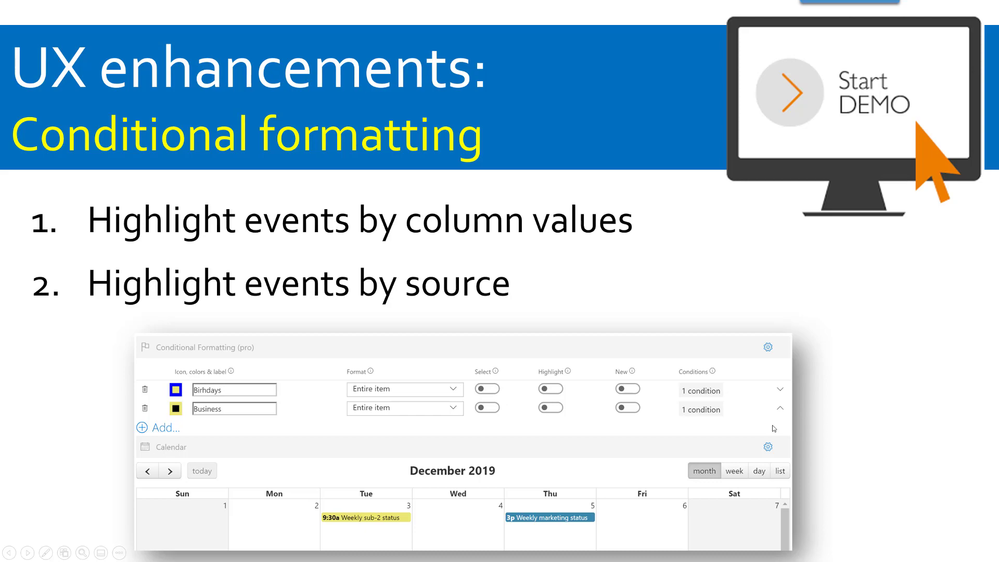
{"action": "key", "text": "alt+Tab"}
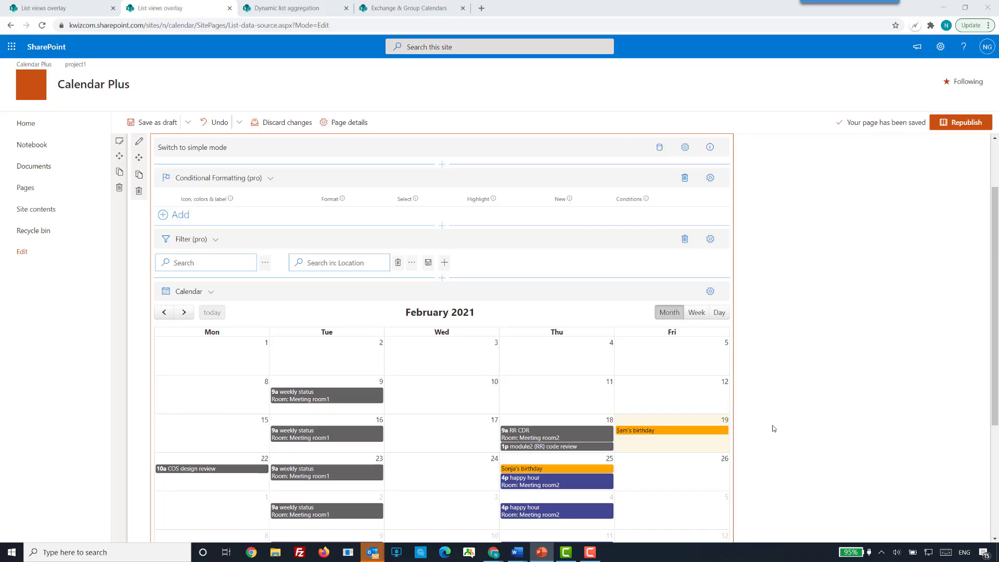
Open the Dynamic list aggregation page for editing, dismissing the ended editing session message.
{"action": "left_click", "coordinate": [304, 10]}
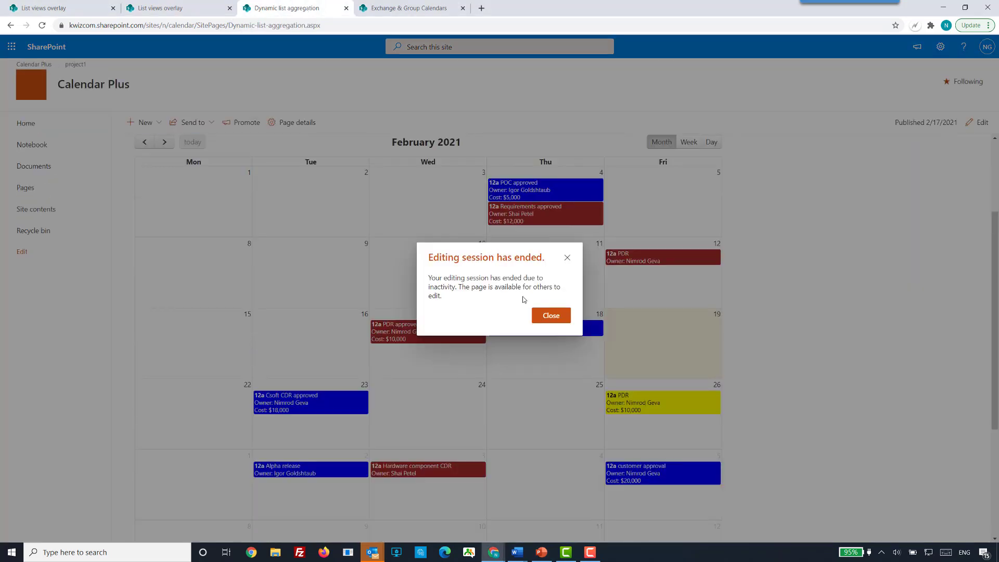
{"action": "left_click", "coordinate": [547, 315]}
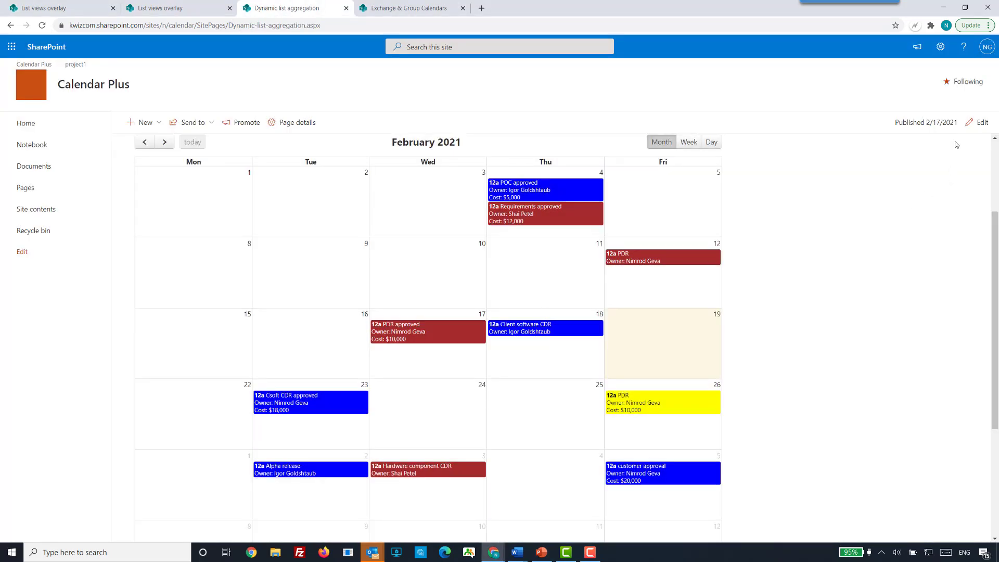
{"action": "left_click", "coordinate": [978, 123]}
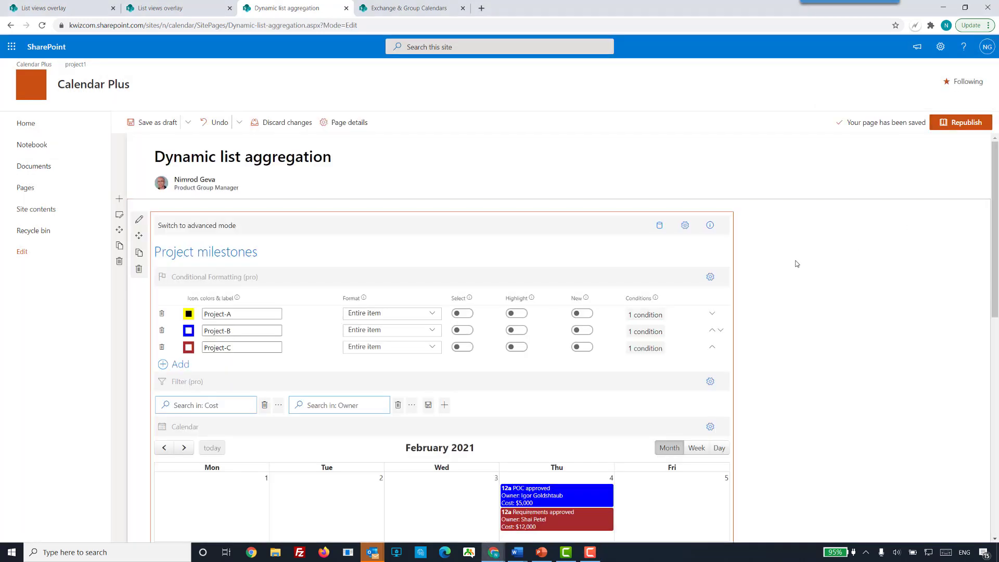
Examine the conditional formatting rules for Project-A, Project-B and Project-C together with the calendar's event colors and legend.
{"action": "left_click", "coordinate": [795, 264]}
{"action": "scroll", "coordinate": [795, 264], "scroll_direction": "down", "scroll_amount": 2}
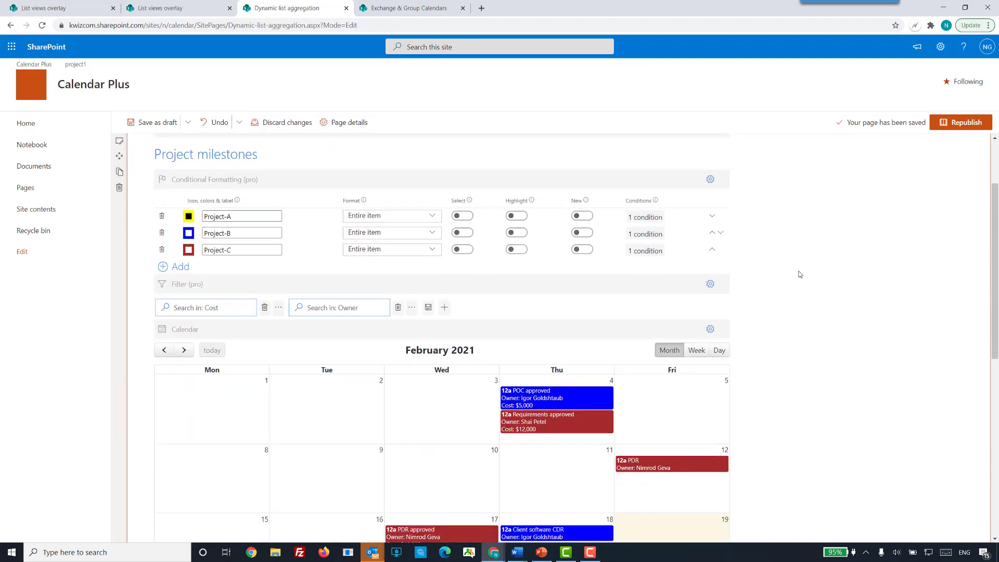
{"action": "scroll", "coordinate": [794, 295], "scroll_direction": "down", "scroll_amount": 1}
{"action": "scroll", "coordinate": [795, 297], "scroll_direction": "down", "scroll_amount": 1}
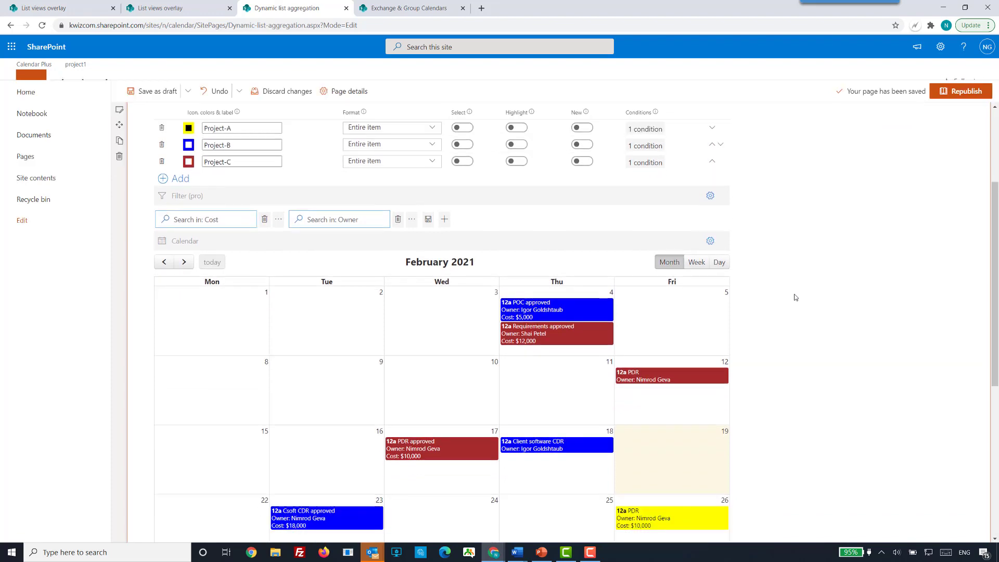
{"action": "scroll", "coordinate": [794, 297], "scroll_direction": "up", "scroll_amount": 1}
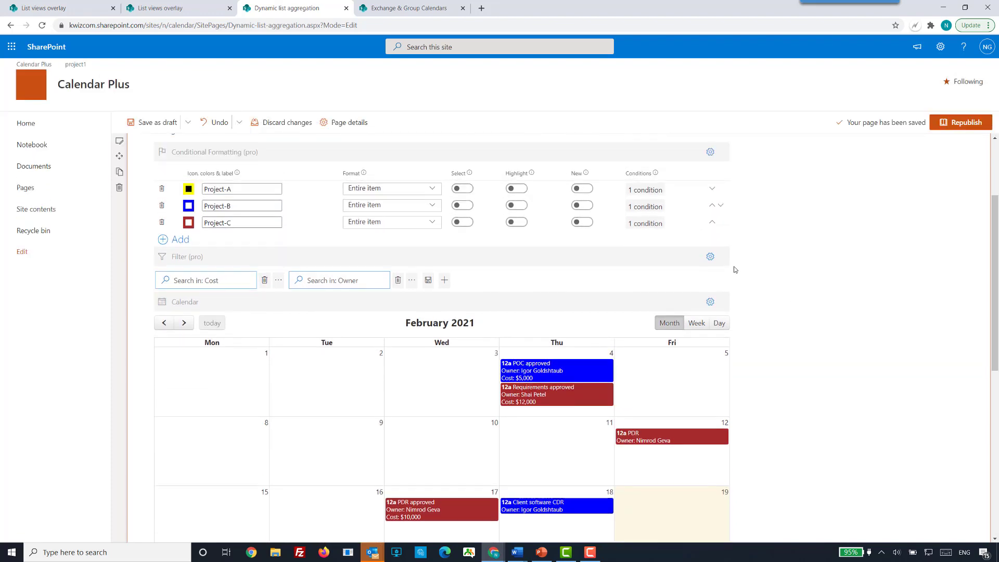
{"action": "scroll", "coordinate": [797, 379], "scroll_direction": "down", "scroll_amount": 4}
{"action": "scroll", "coordinate": [801, 381], "scroll_direction": "down", "scroll_amount": 3}
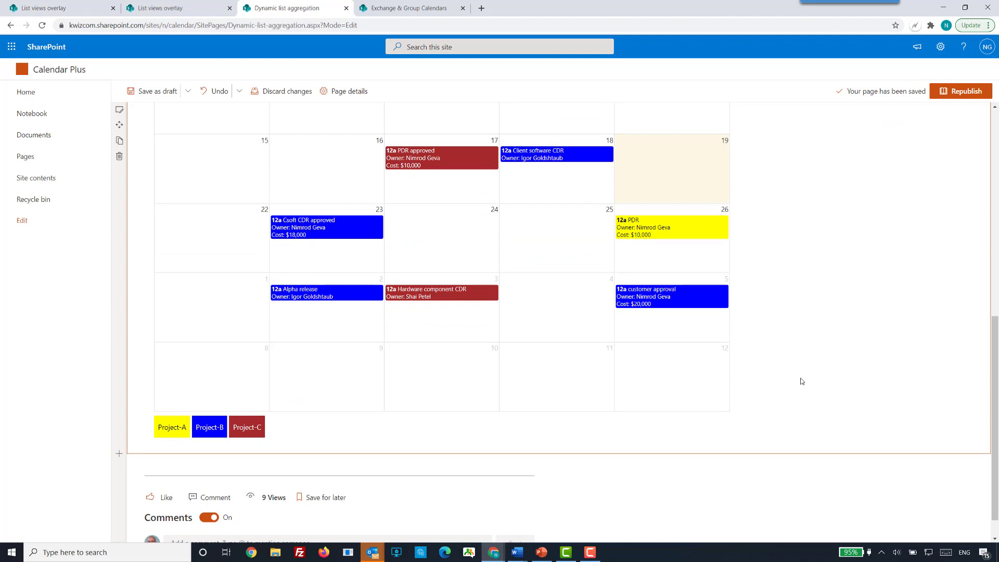
{"action": "scroll", "coordinate": [801, 380], "scroll_direction": "up", "scroll_amount": 8}
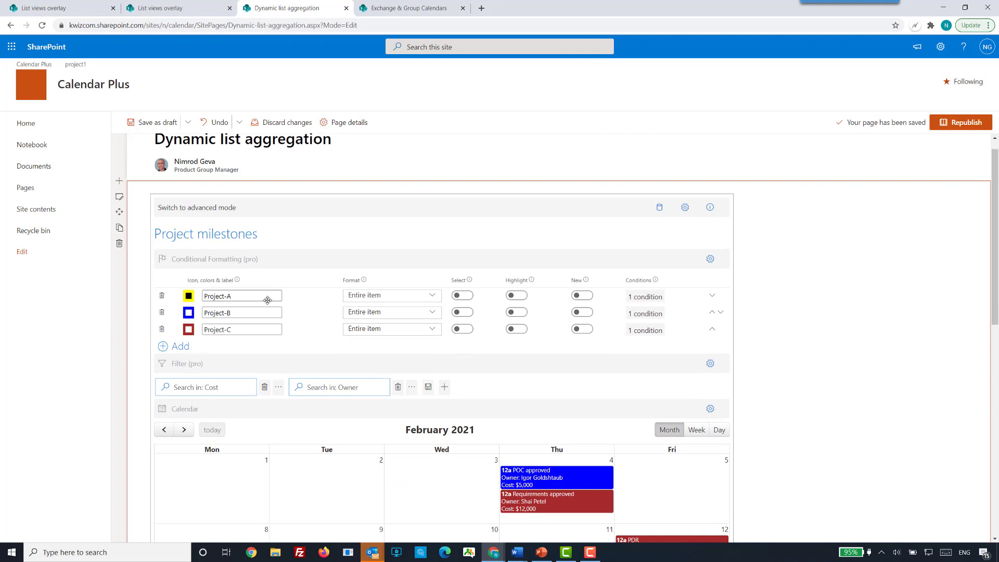
Review the Project-A rule's text color, background color and condition, and close its editors without changes.
{"action": "left_click", "coordinate": [189, 296]}
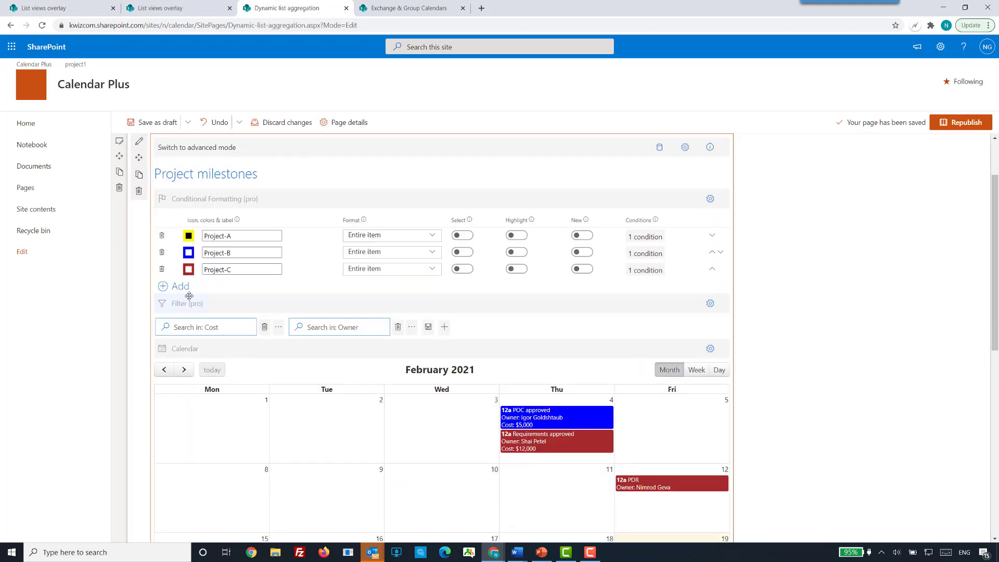
{"action": "left_click", "coordinate": [188, 236]}
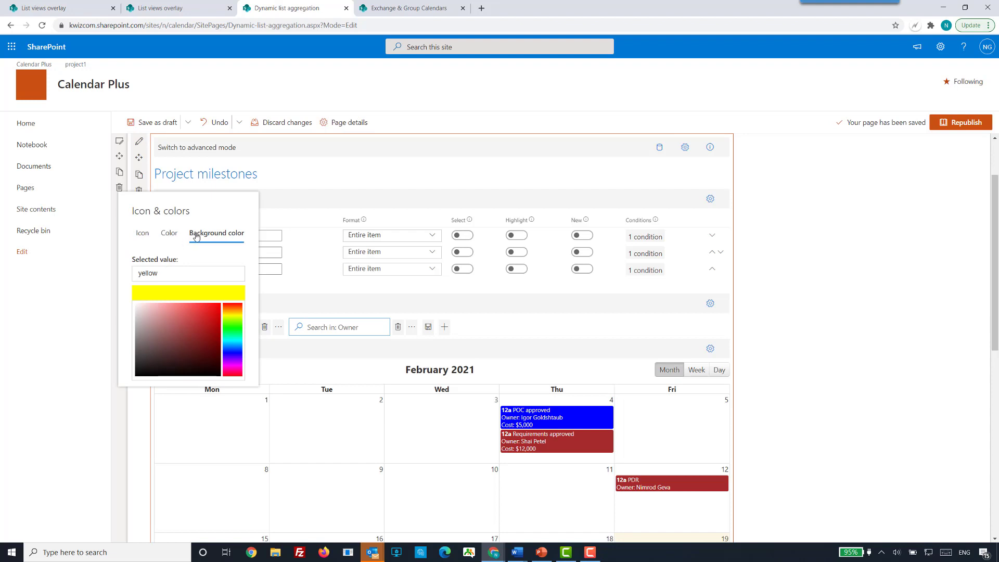
{"action": "left_click", "coordinate": [168, 236]}
{"action": "left_click", "coordinate": [208, 236]}
{"action": "left_click", "coordinate": [311, 238]}
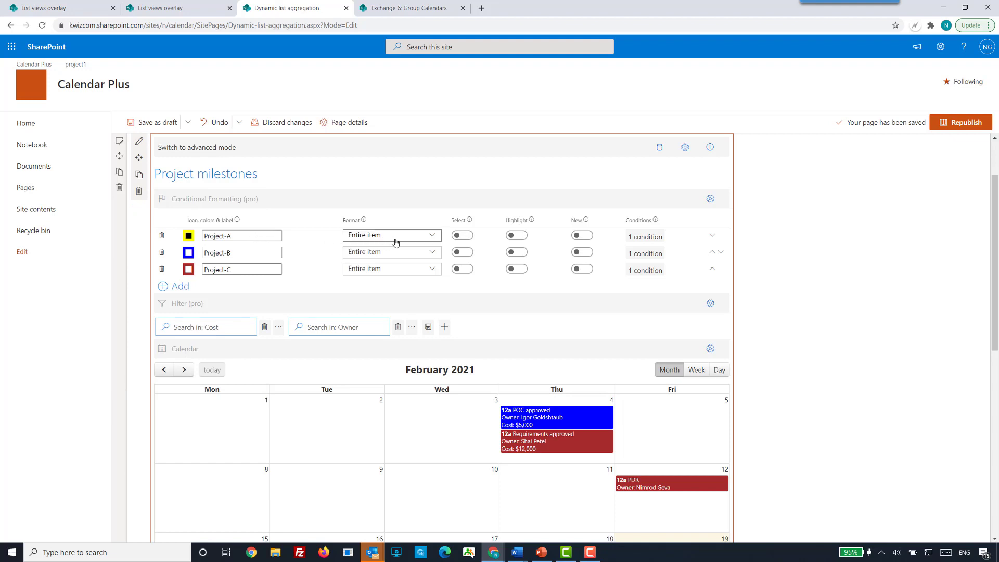
{"action": "left_click", "coordinate": [647, 238]}
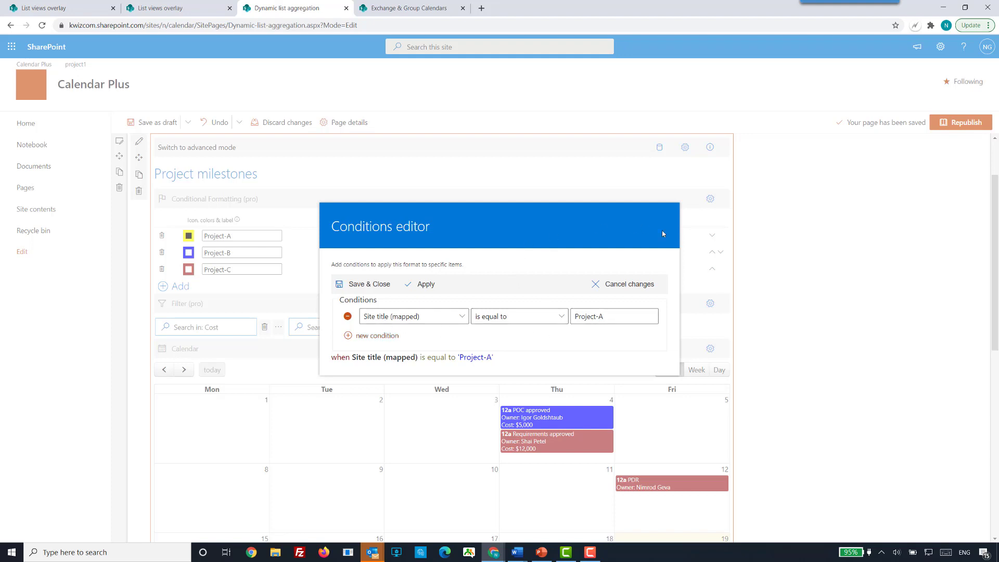
{"action": "left_click", "coordinate": [806, 320]}
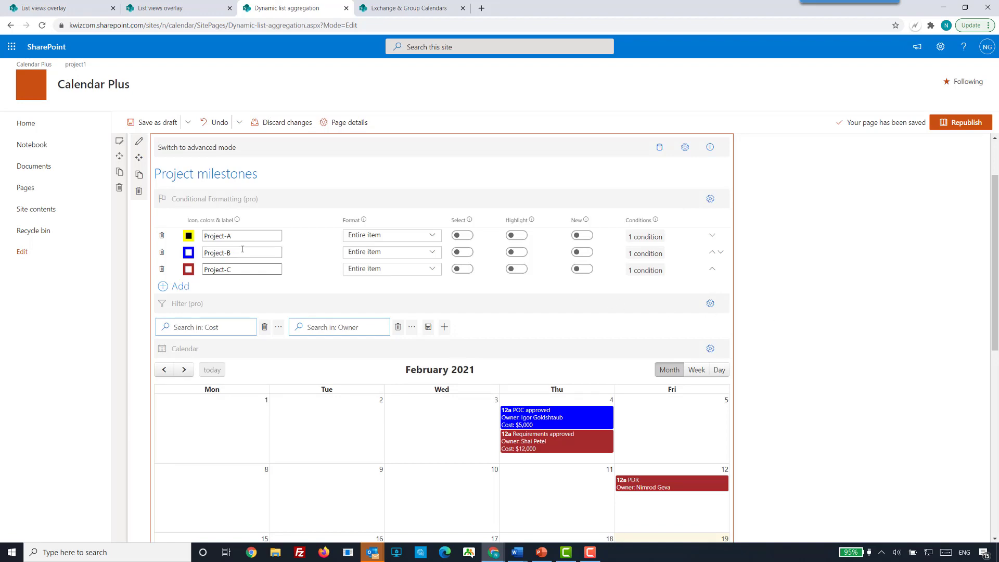
Remove the Project-C, Project-B and Project-A conditional formatting rules and the remaining blank rule.
{"action": "scroll", "coordinate": [379, 354], "scroll_direction": "down", "scroll_amount": 2}
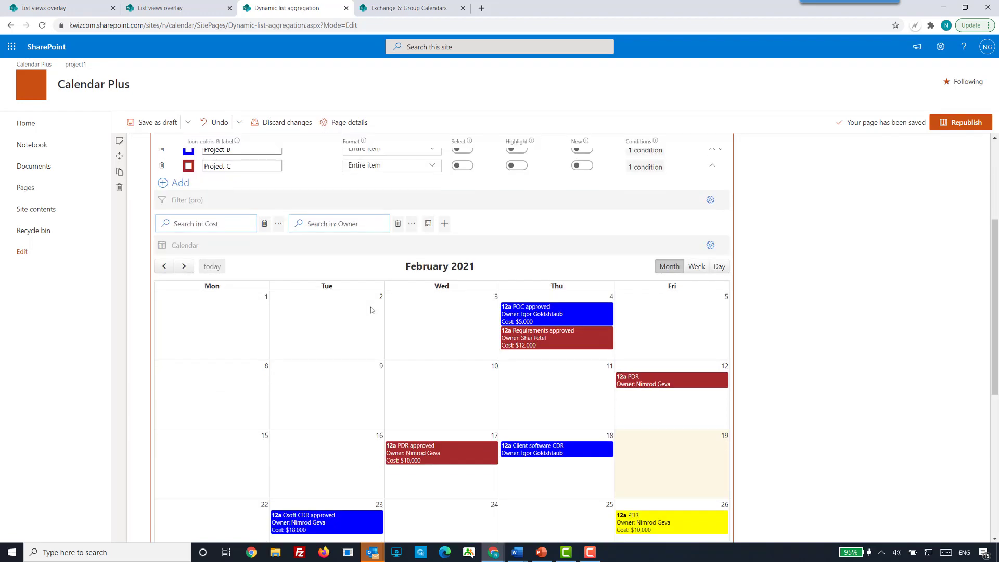
{"action": "scroll", "coordinate": [380, 354], "scroll_direction": "down", "scroll_amount": 2}
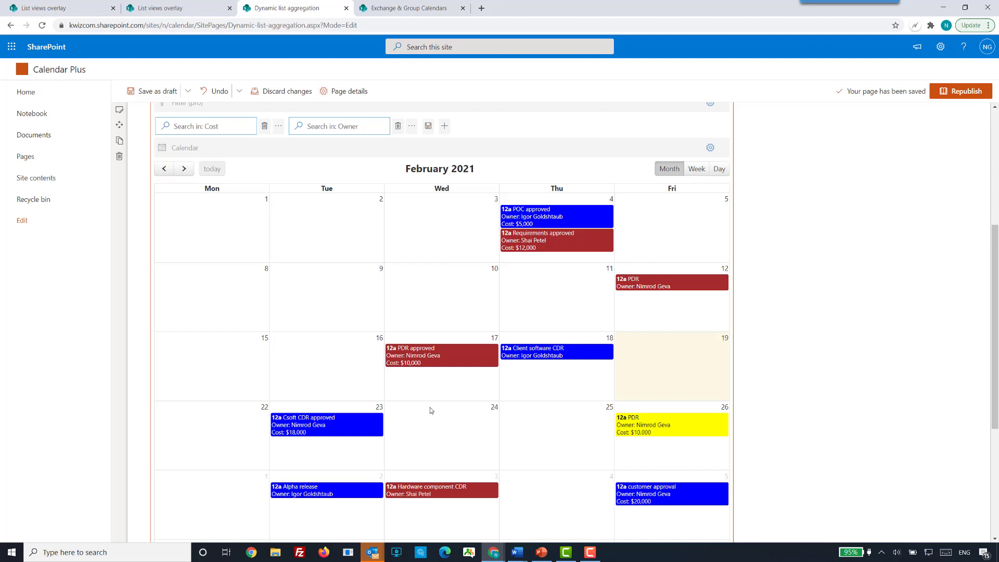
{"action": "scroll", "coordinate": [429, 411], "scroll_direction": "up", "scroll_amount": 3}
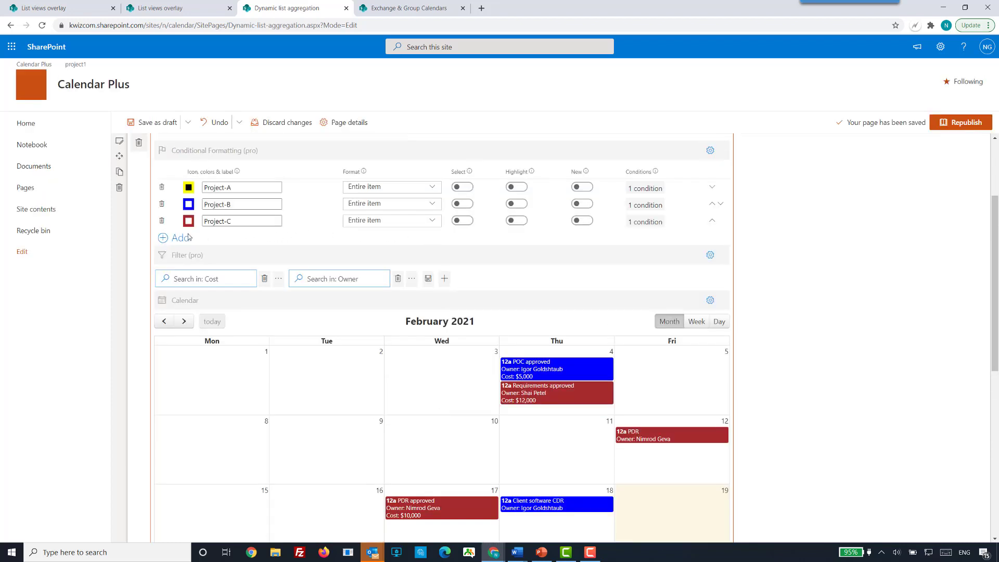
{"action": "left_click", "coordinate": [162, 220]}
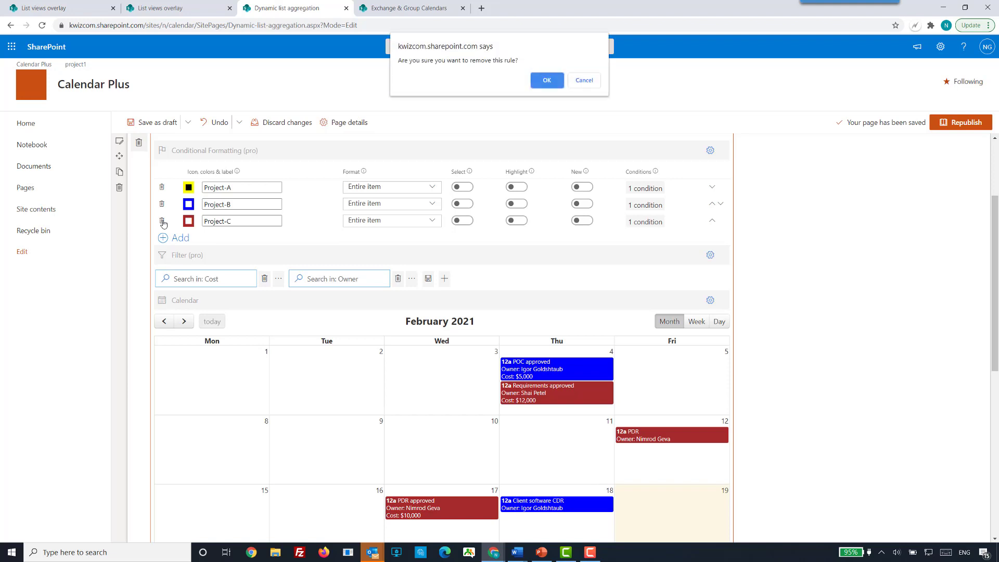
{"action": "left_click", "coordinate": [537, 88]}
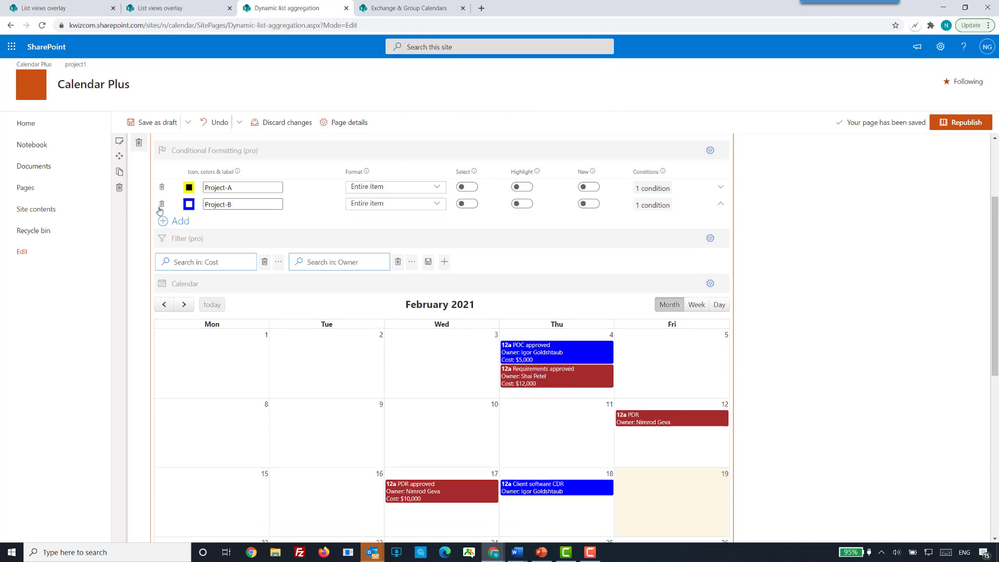
{"action": "left_click", "coordinate": [162, 203]}
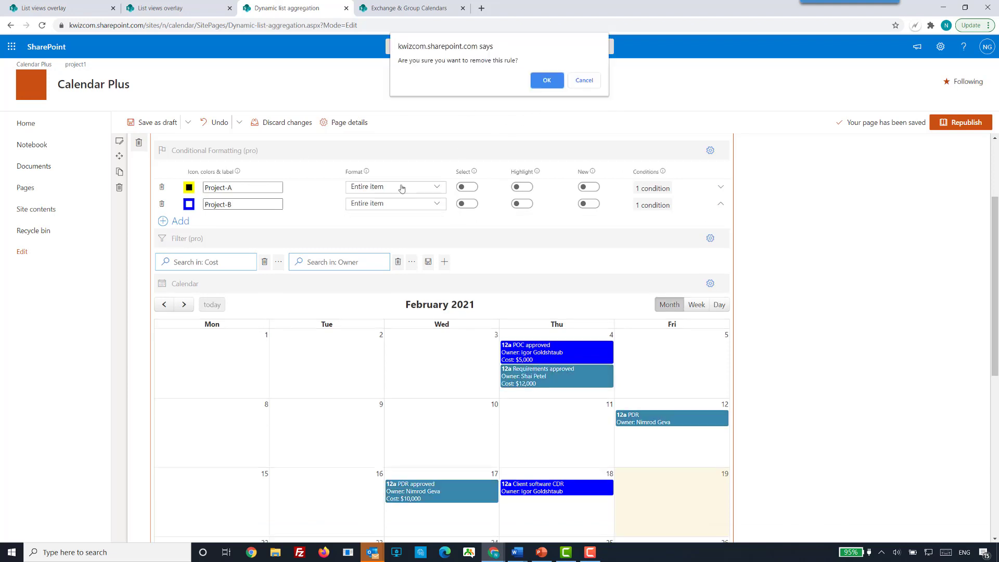
{"action": "left_click", "coordinate": [538, 81]}
{"action": "left_click", "coordinate": [161, 189]}
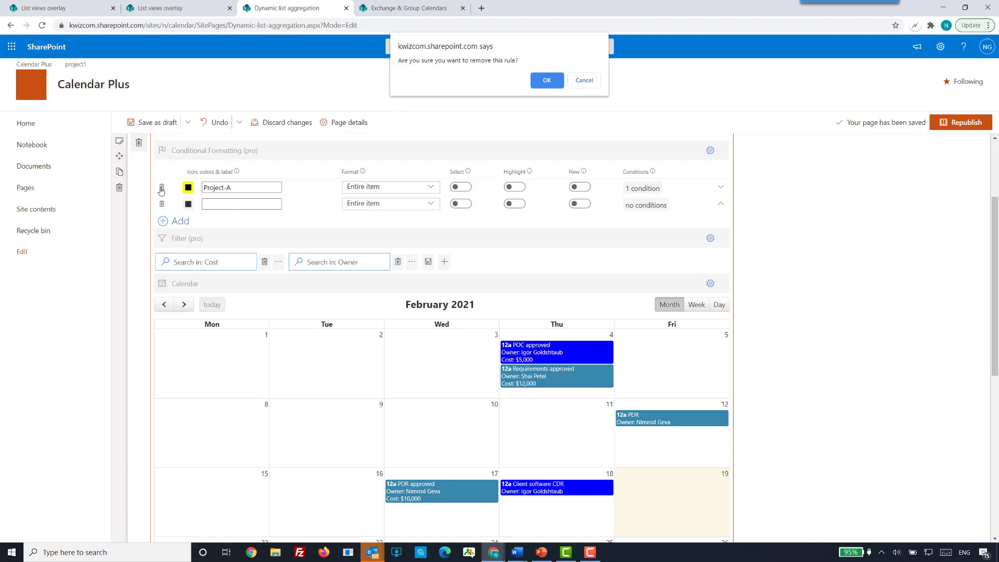
{"action": "left_click", "coordinate": [539, 78]}
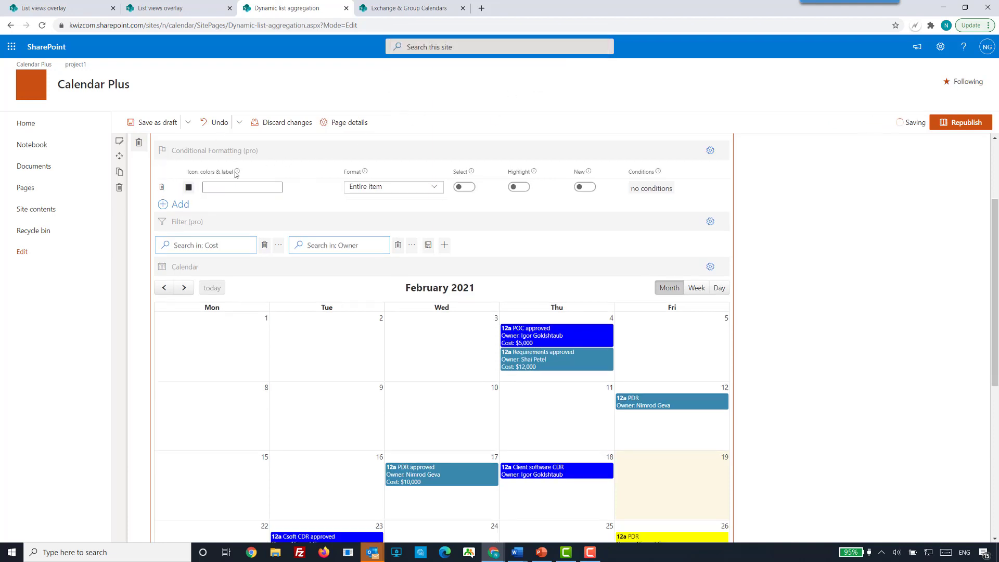
{"action": "left_click", "coordinate": [162, 188]}
{"action": "left_click", "coordinate": [555, 82]}
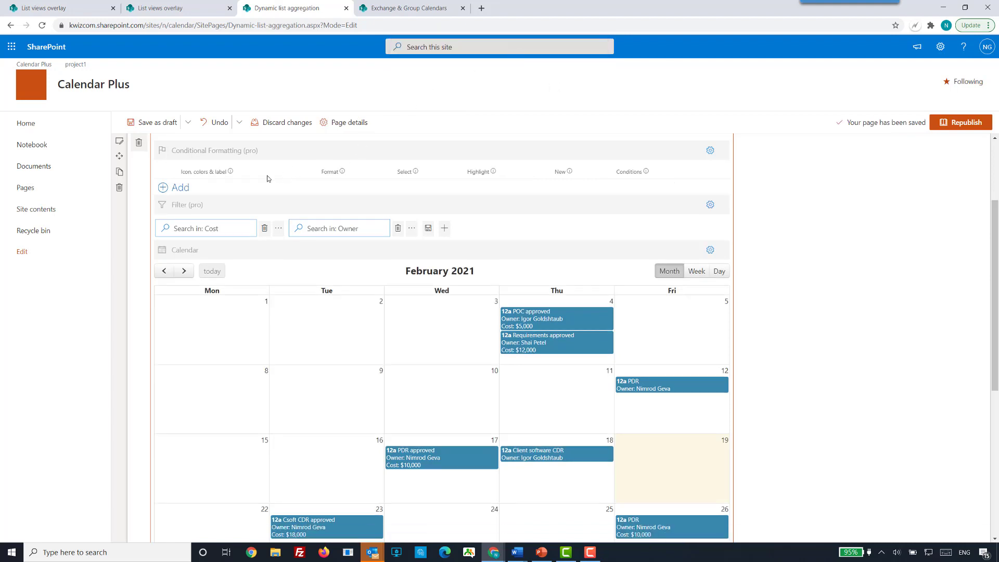
Add a new conditional formatting rule to the Project milestones calendar.
{"action": "scroll", "coordinate": [933, 387], "scroll_direction": "down", "scroll_amount": 4}
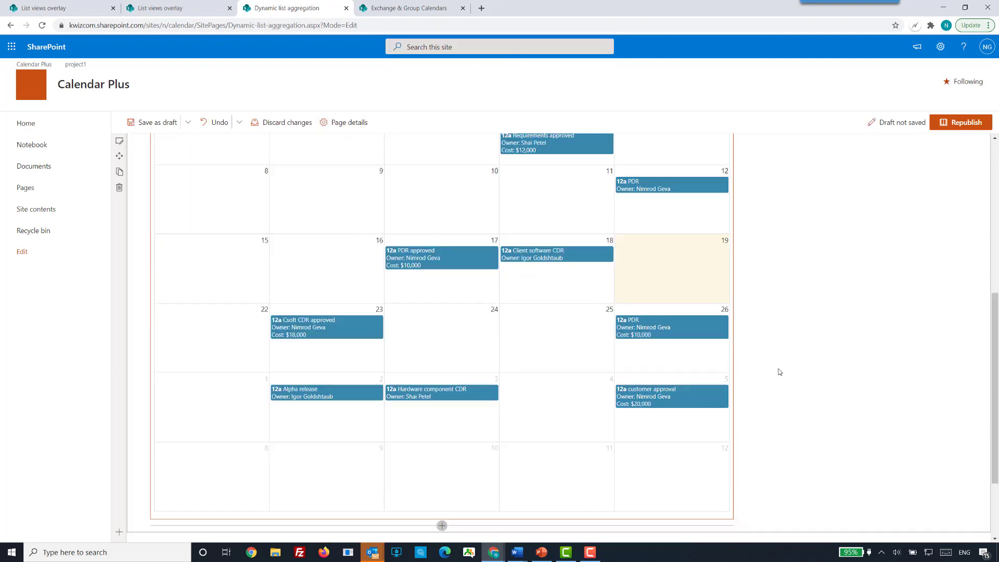
{"action": "scroll", "coordinate": [781, 366], "scroll_direction": "up", "scroll_amount": 3}
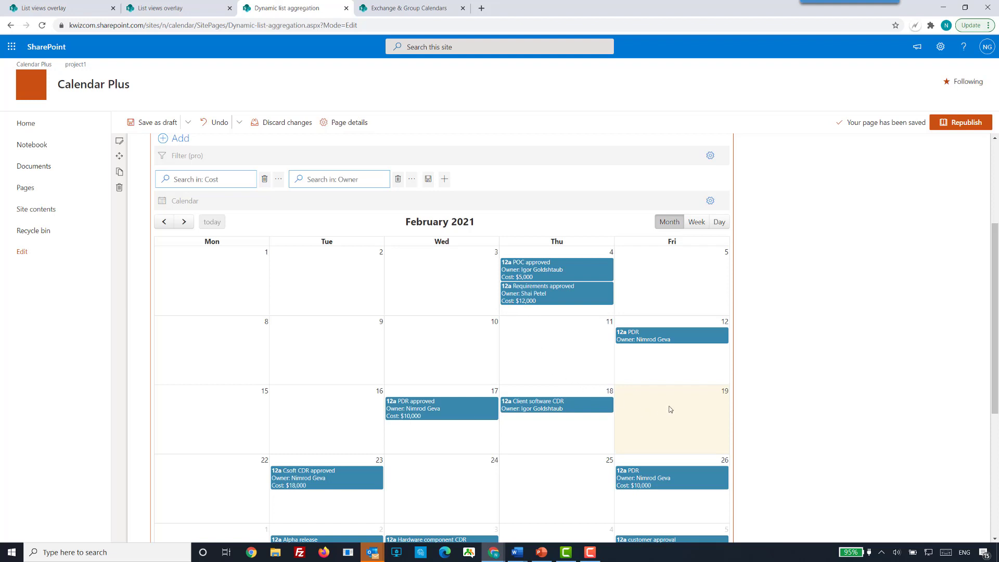
{"action": "scroll", "coordinate": [707, 408], "scroll_direction": "down", "scroll_amount": 2}
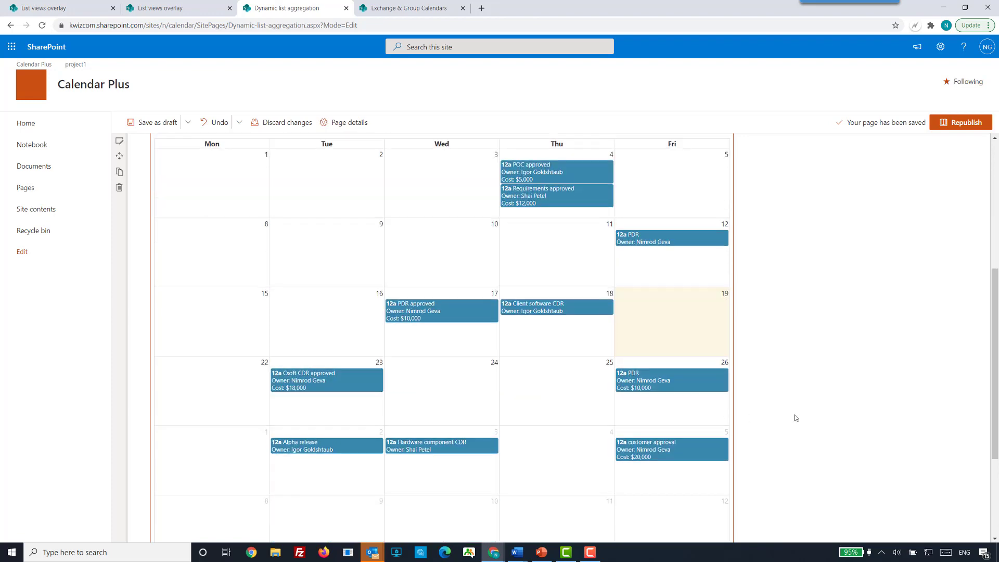
{"action": "scroll", "coordinate": [776, 407], "scroll_direction": "up", "scroll_amount": 5}
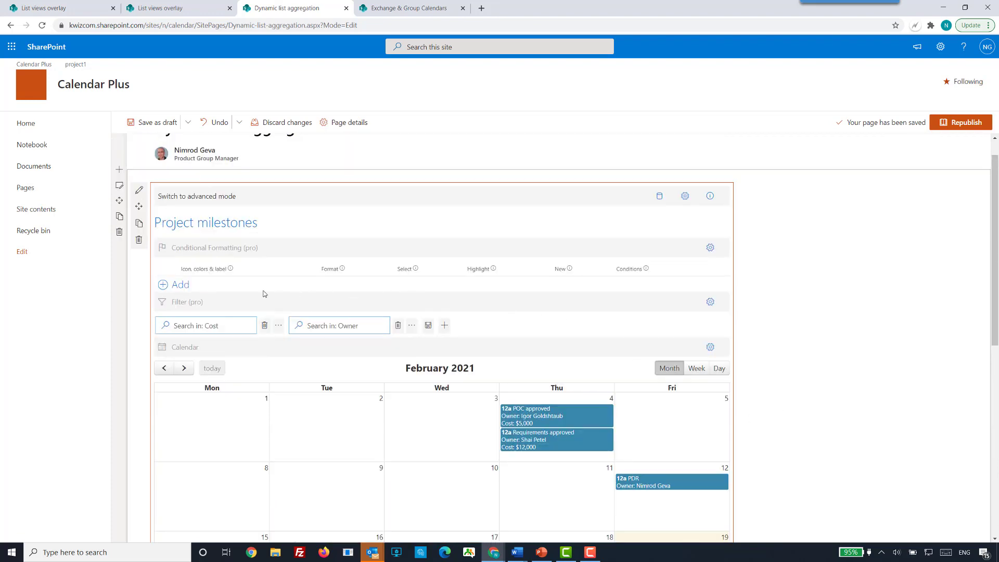
{"action": "left_click", "coordinate": [180, 285]}
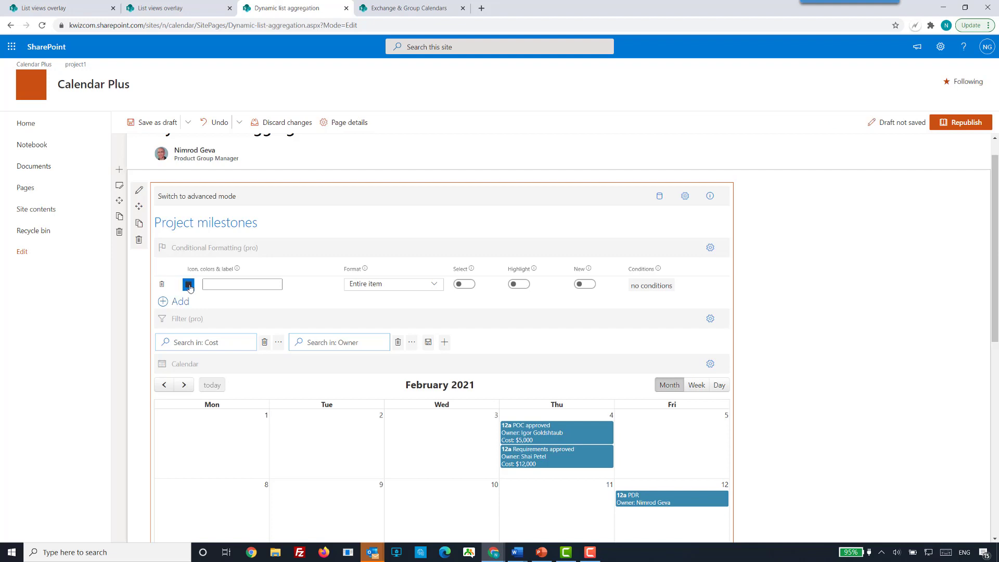
Search the new rule's icons for "dollar" and then "money", and assign the money icon to the rule.
{"action": "left_click", "coordinate": [188, 284]}
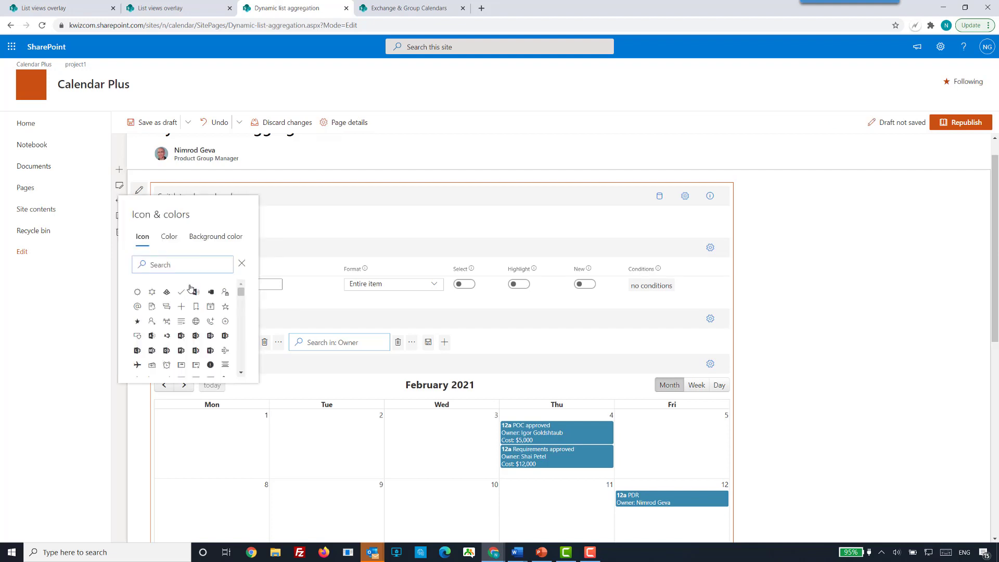
{"action": "left_click", "coordinate": [161, 263]}
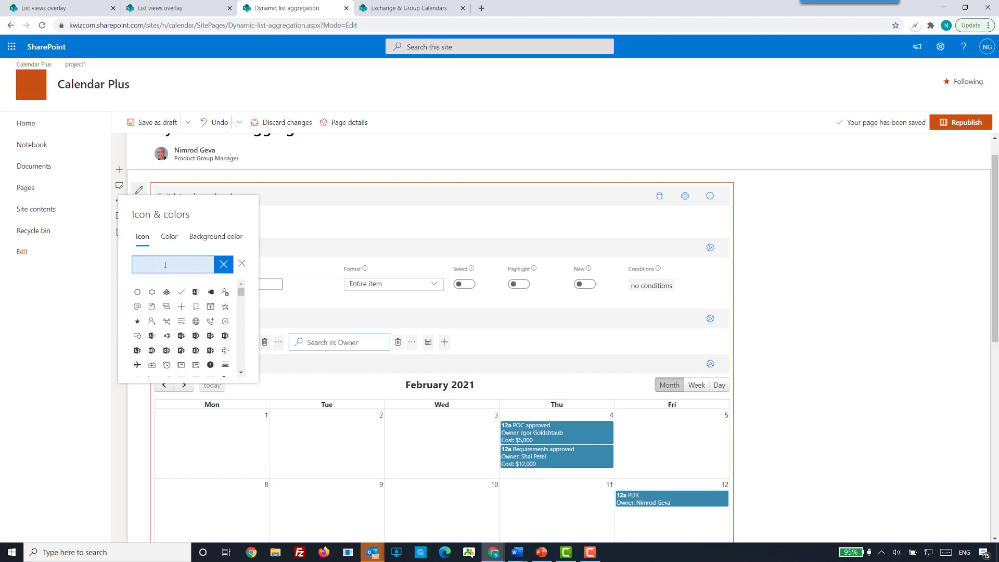
{"action": "type", "text": "dd"}
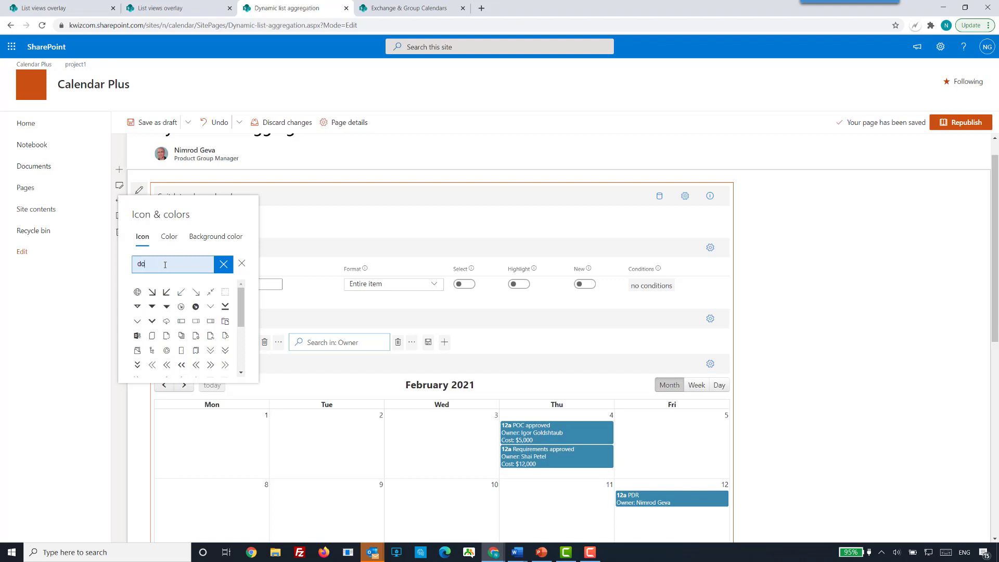
{"action": "type", "text": "llar"}
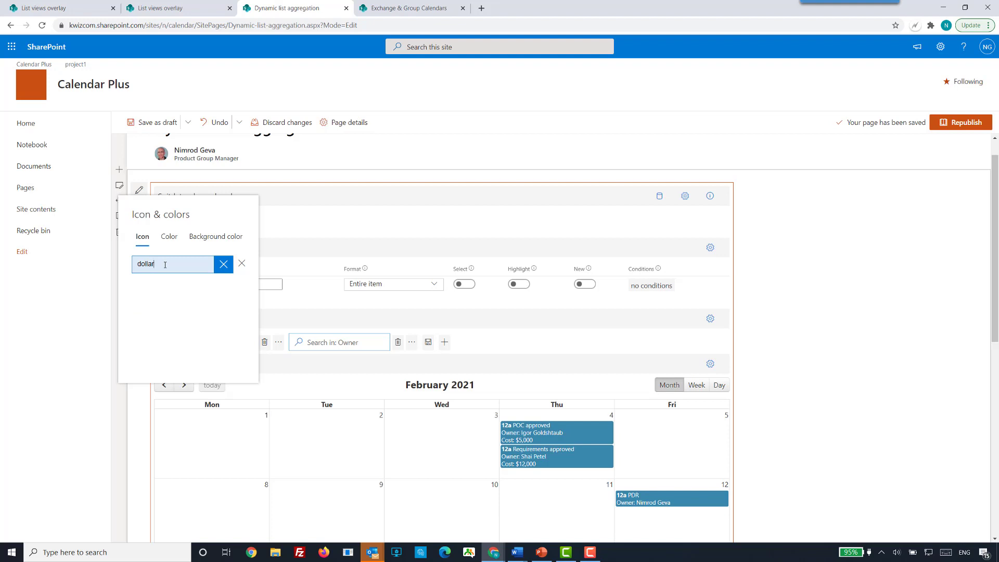
{"action": "key", "text": "ctrl+a"}
{"action": "type", "text": "money"}
{"action": "left_click", "coordinate": [136, 292]}
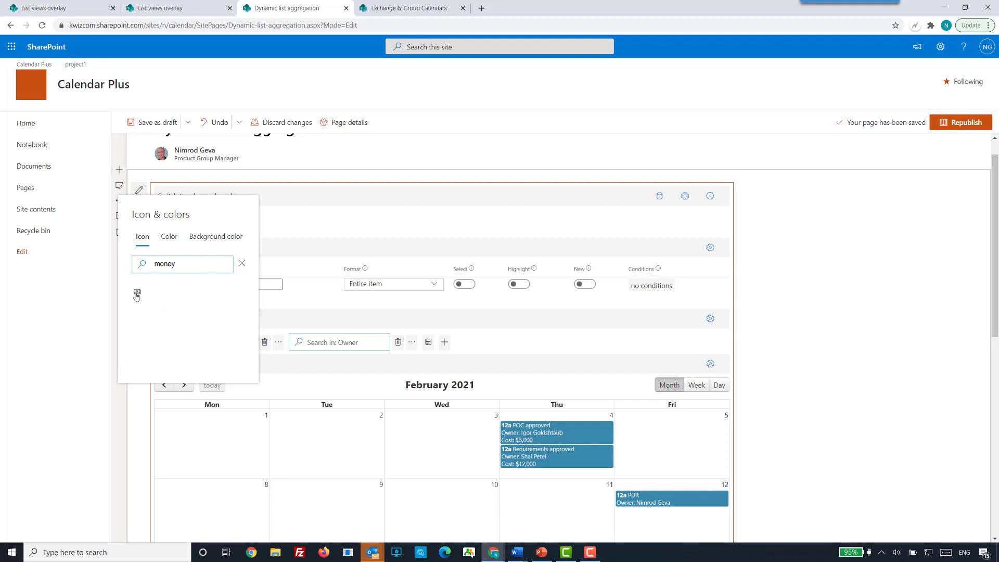
Set the new conditional formatting rule's text color to black and its background color to yellow.
{"action": "left_click", "coordinate": [166, 238]}
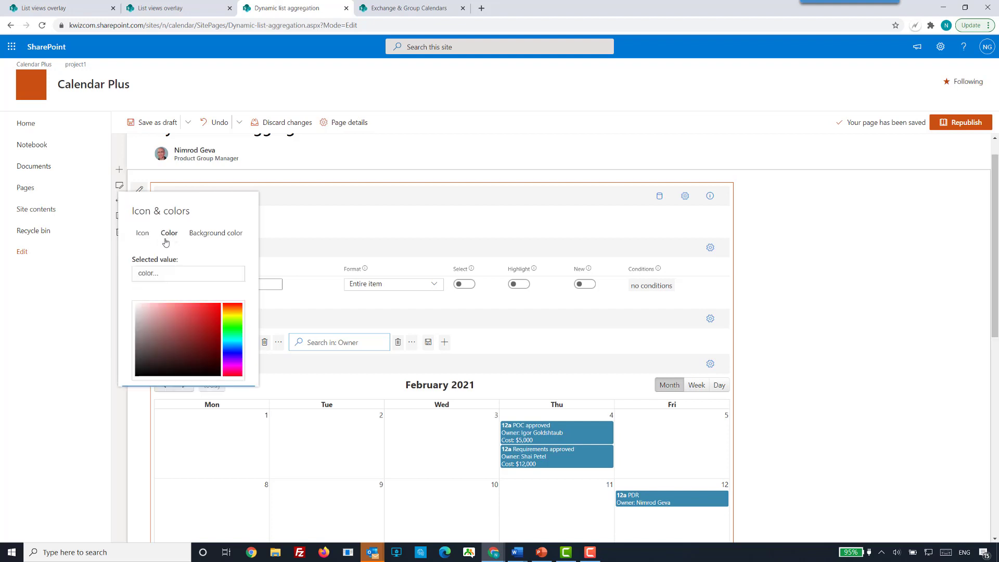
{"action": "left_click", "coordinate": [158, 273]}
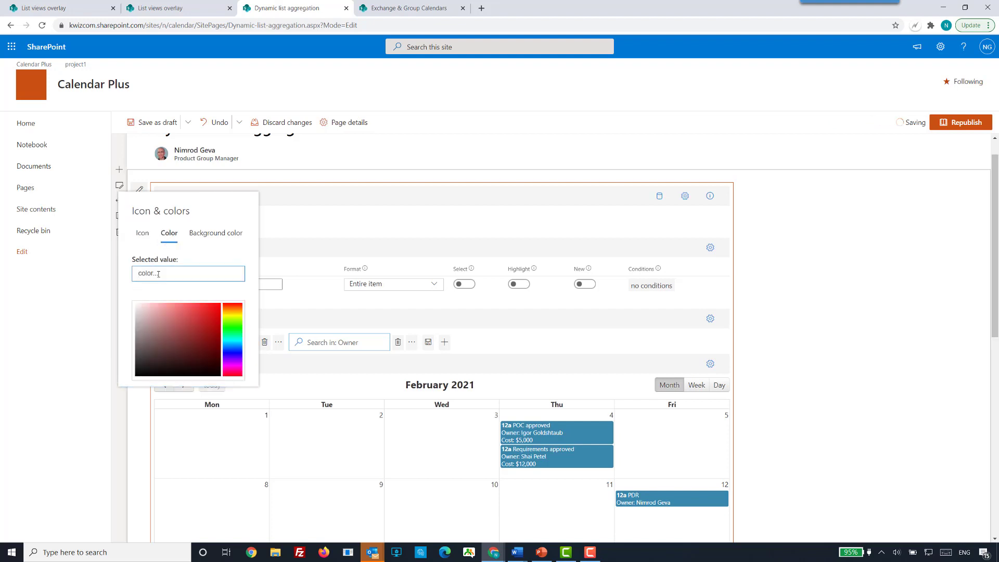
{"action": "type", "text": "black"}
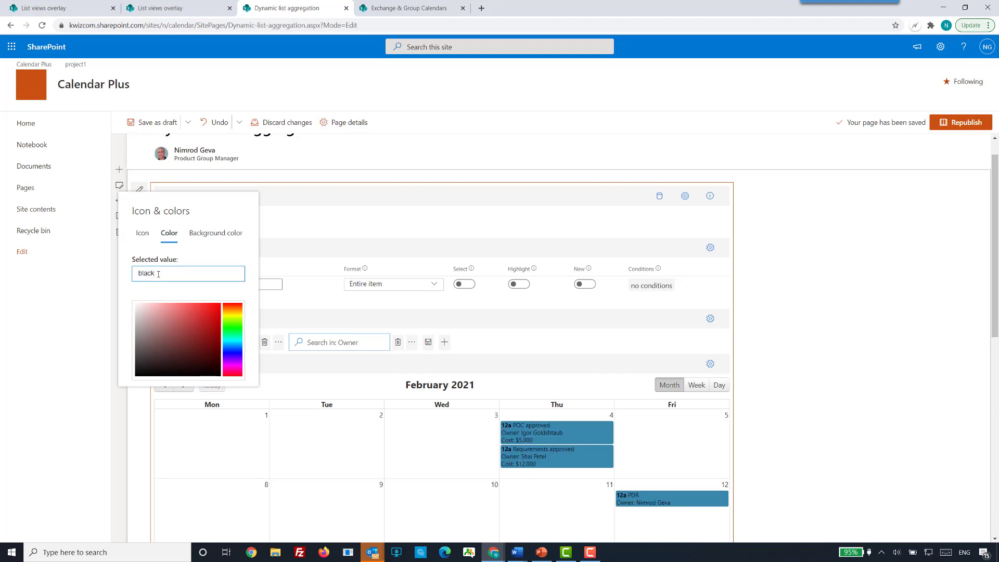
{"action": "left_click", "coordinate": [207, 234]}
{"action": "left_click", "coordinate": [184, 272]}
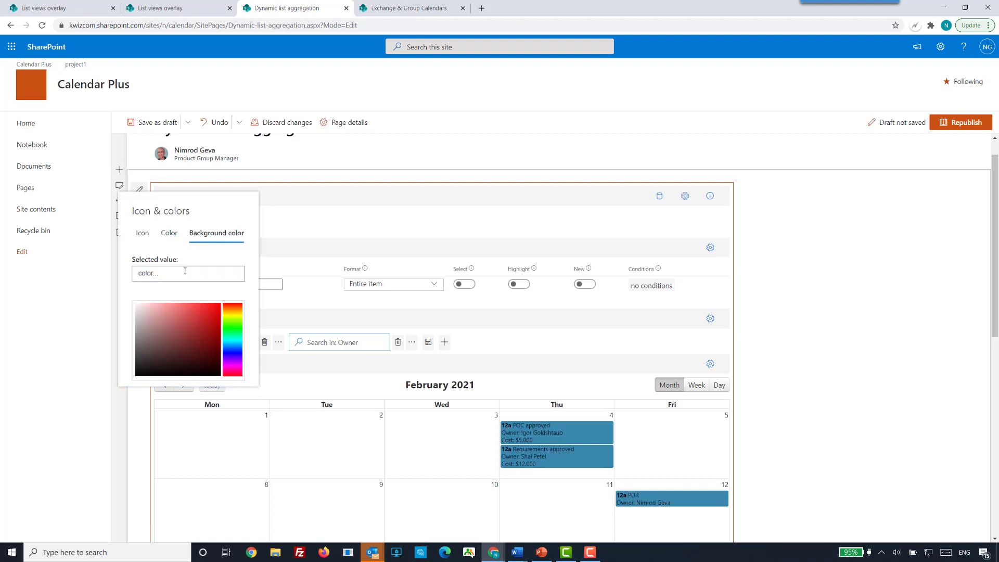
{"action": "type", "text": "yell"}
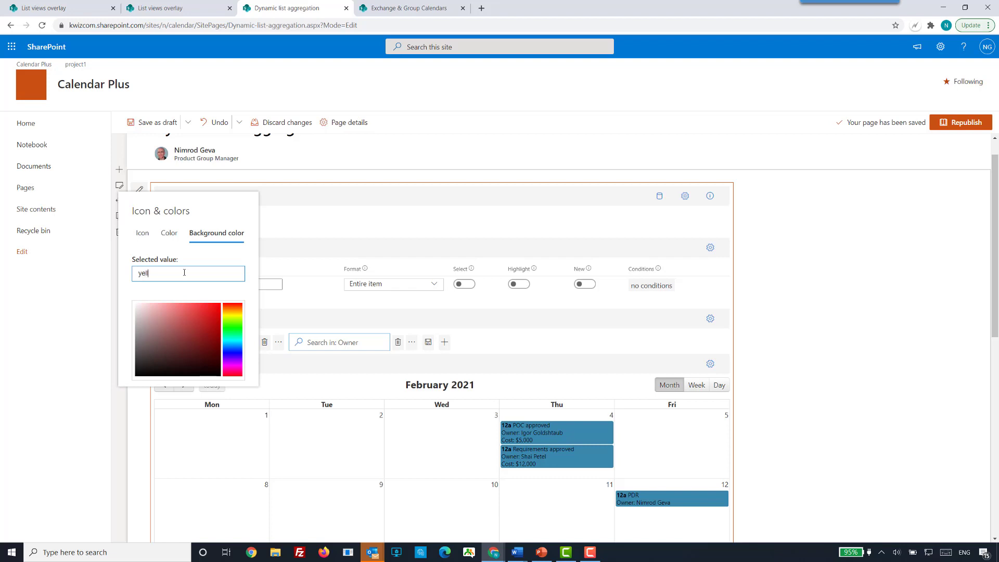
{"action": "type", "text": "ow"}
{"action": "left_click", "coordinate": [264, 288]}
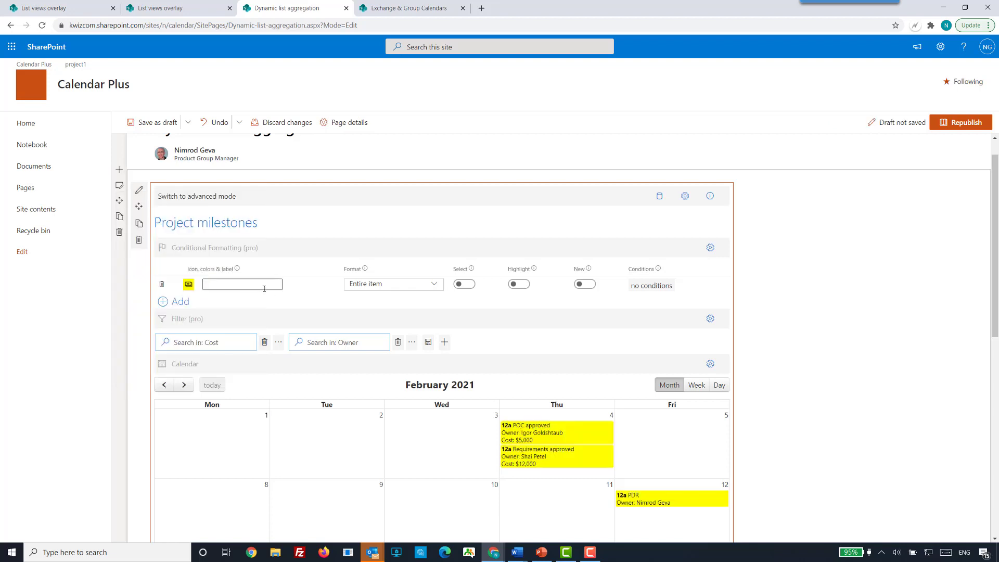
Label the yellow conditional formatting rule "high value cost".
{"action": "left_click", "coordinate": [257, 286]}
{"action": "type", "text": "high value"}
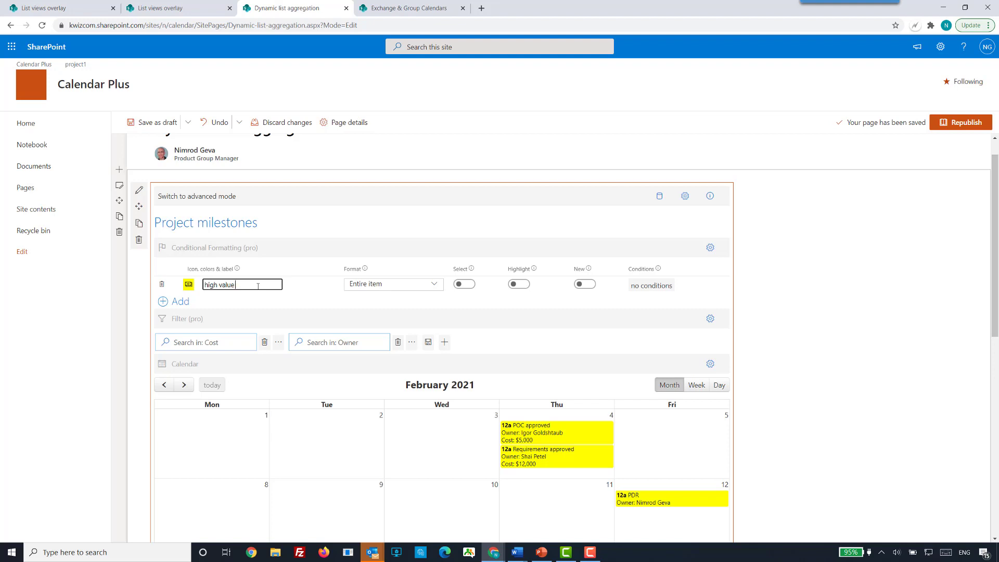
{"action": "type", "text": " cost"}
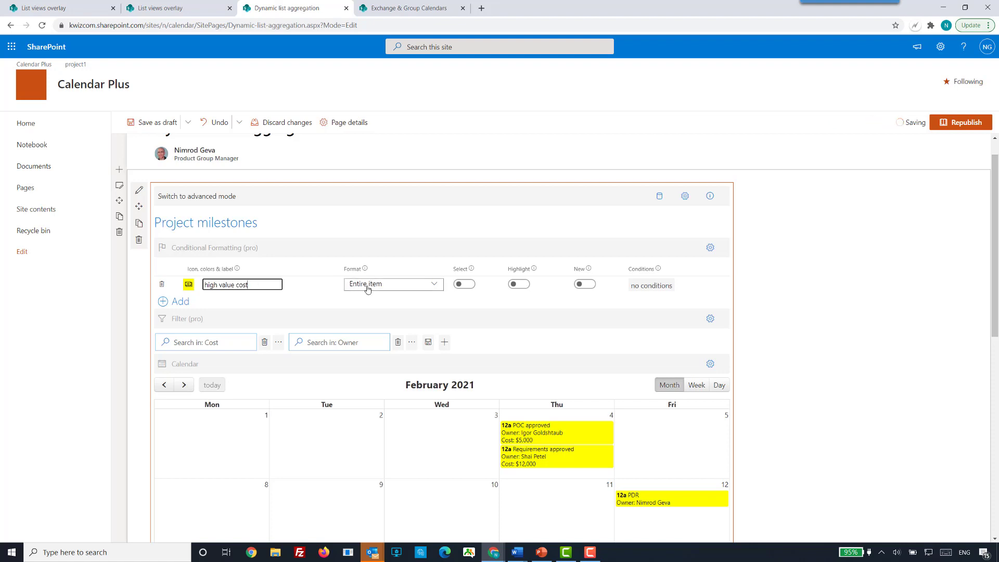
Define the high value cost rule's condition as Cost is greater than 10000.
{"action": "left_click", "coordinate": [649, 290]}
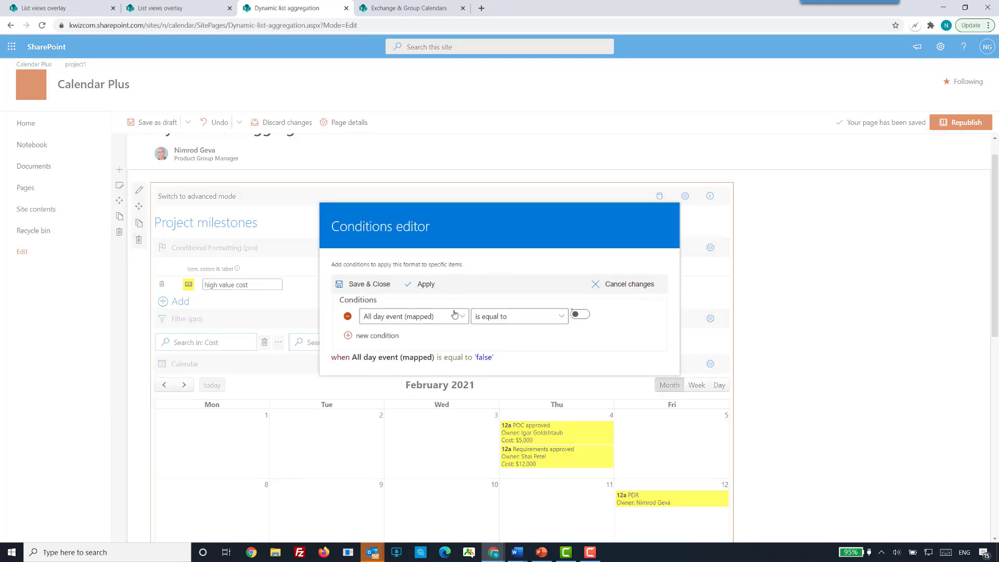
{"action": "left_click", "coordinate": [460, 319]}
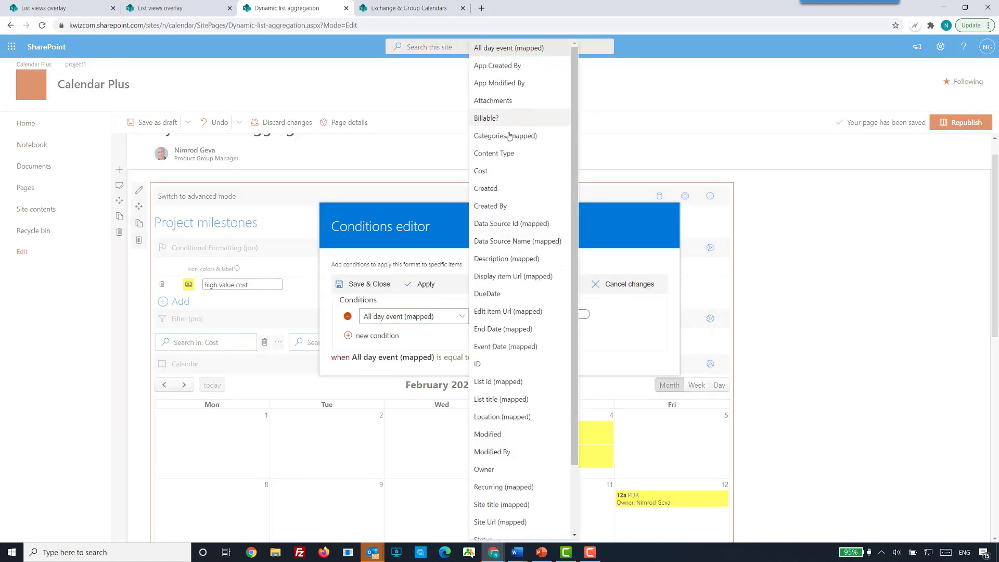
{"action": "left_click", "coordinate": [510, 176]}
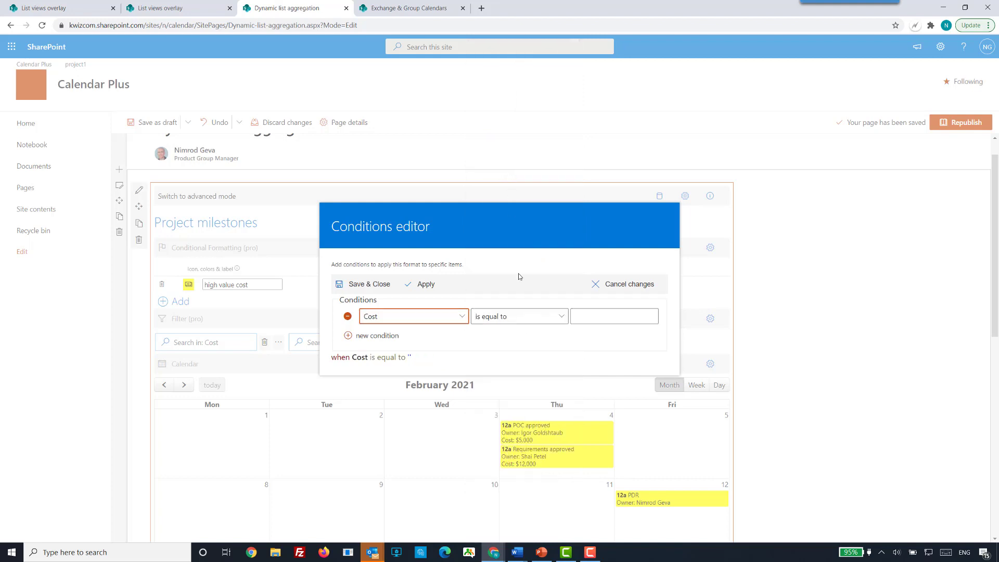
{"action": "left_click", "coordinate": [559, 318]}
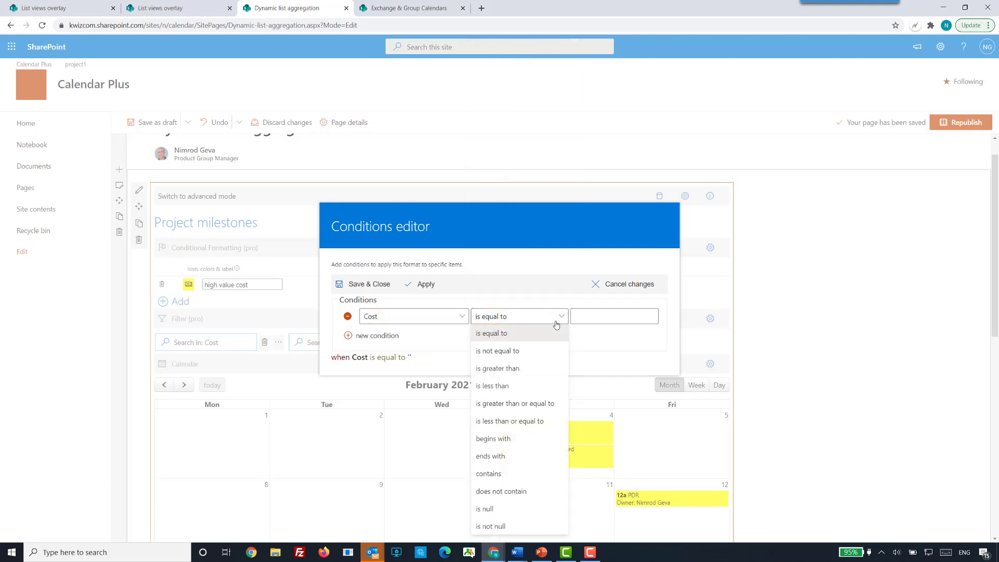
{"action": "left_click", "coordinate": [525, 368]}
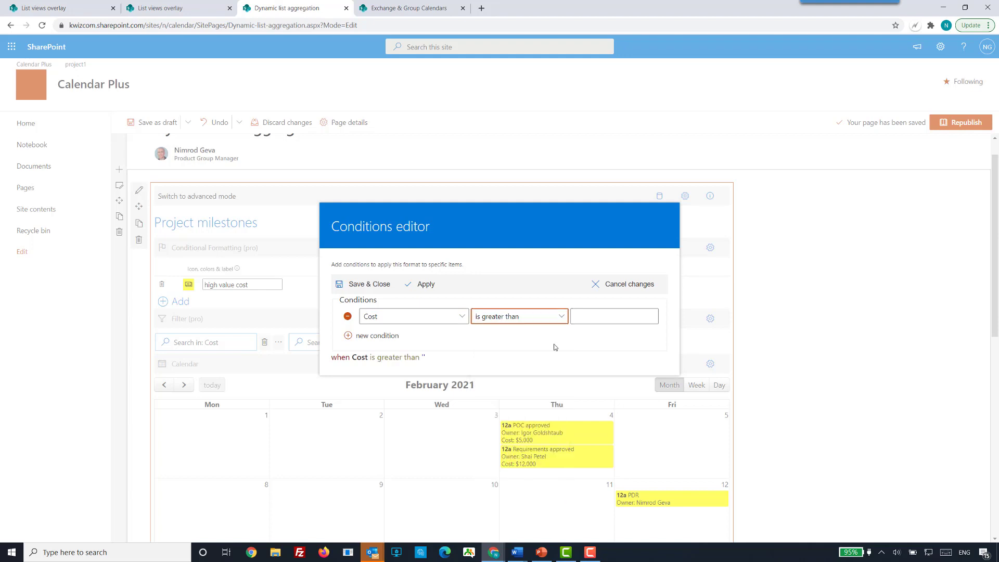
{"action": "left_click", "coordinate": [597, 319]}
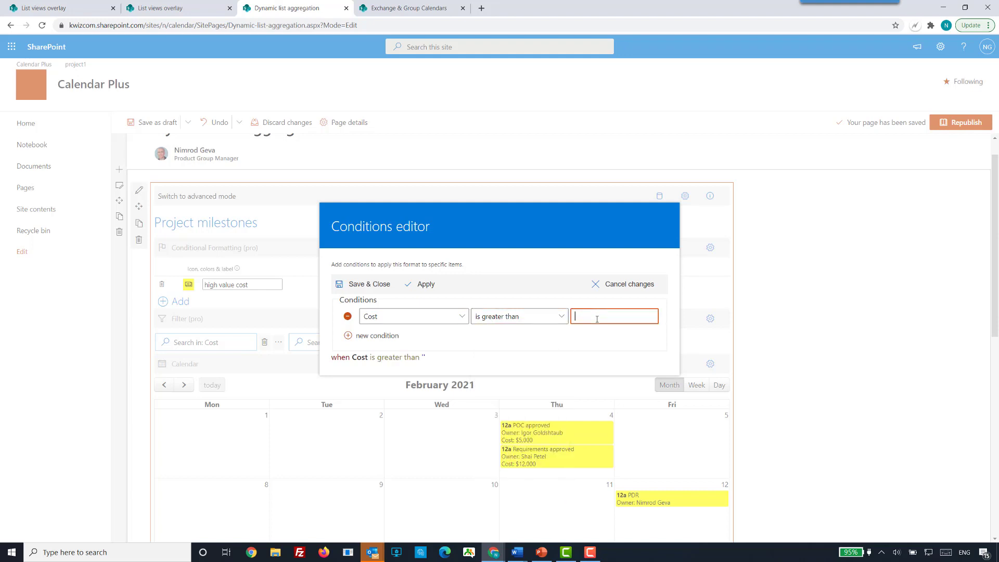
{"action": "type", "text": "10000"}
Add a second condition to the rule, view its and/or choices, and remove that condition.
{"action": "left_click", "coordinate": [378, 339]}
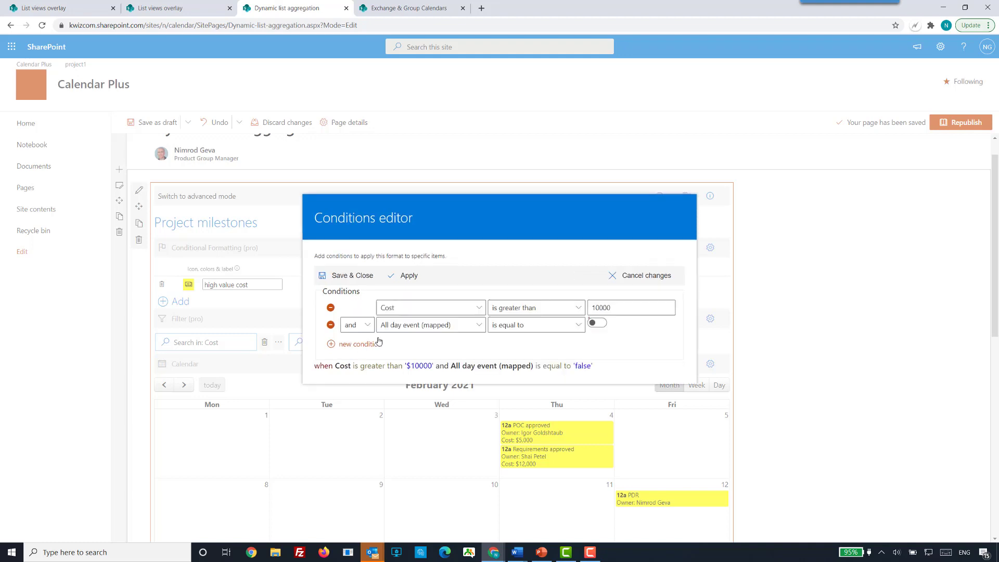
{"action": "left_click", "coordinate": [367, 326]}
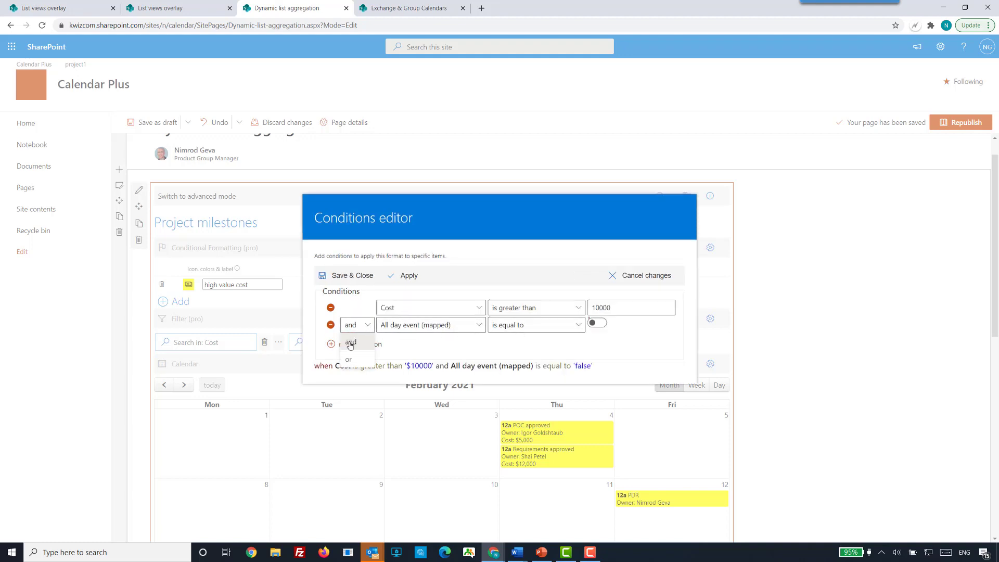
{"action": "left_click", "coordinate": [353, 309]}
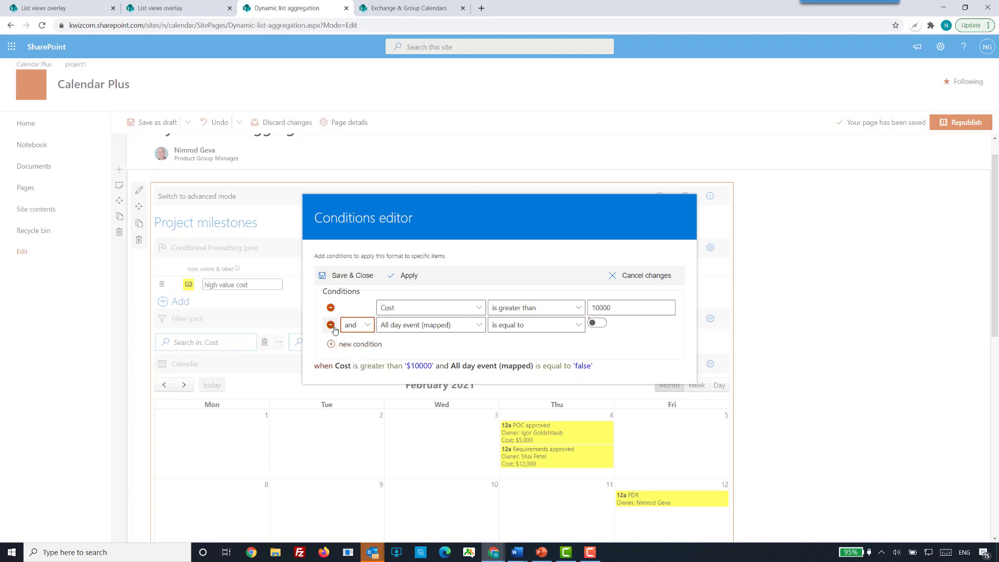
{"action": "left_click", "coordinate": [331, 325]}
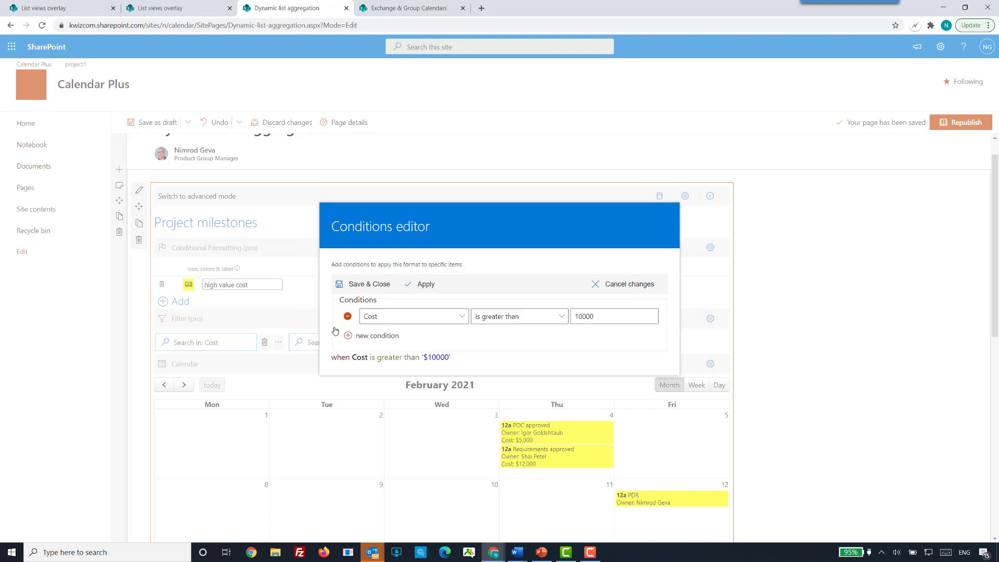
Save the high value cost rule's condition and check the formatted events across the calendar.
{"action": "left_click", "coordinate": [364, 285]}
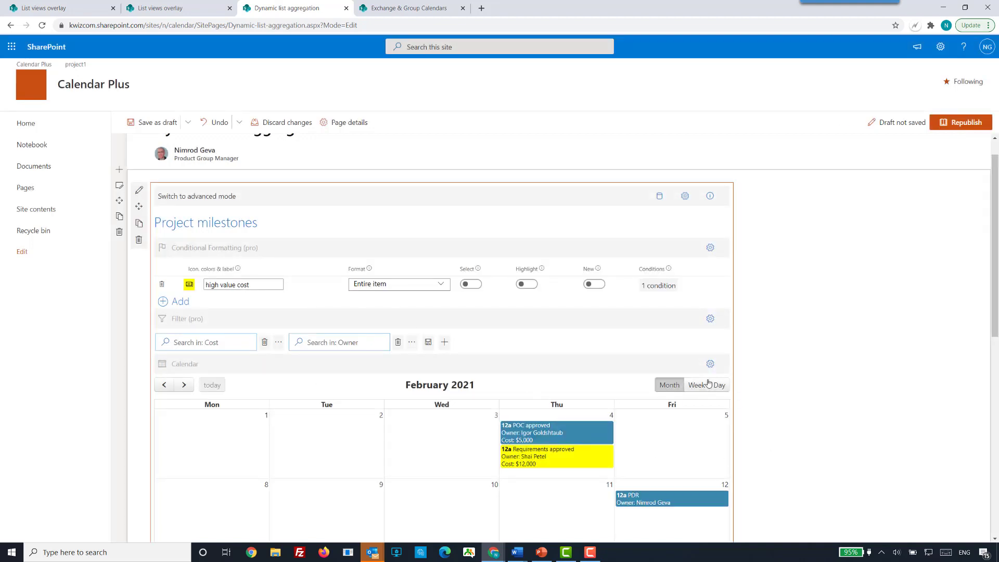
{"action": "scroll", "coordinate": [546, 348], "scroll_direction": "down", "scroll_amount": 4}
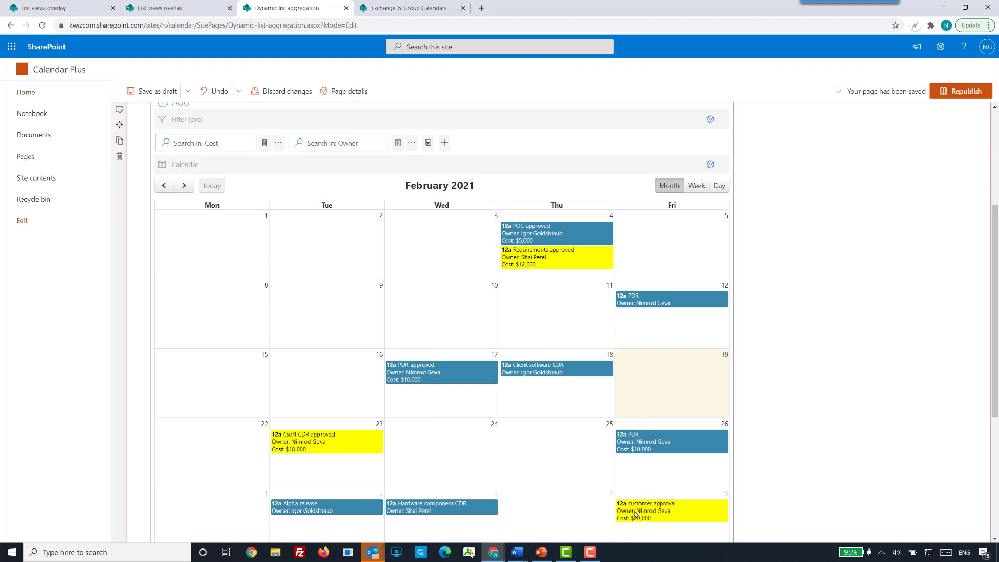
{"action": "scroll", "coordinate": [288, 349], "scroll_direction": "up", "scroll_amount": 3}
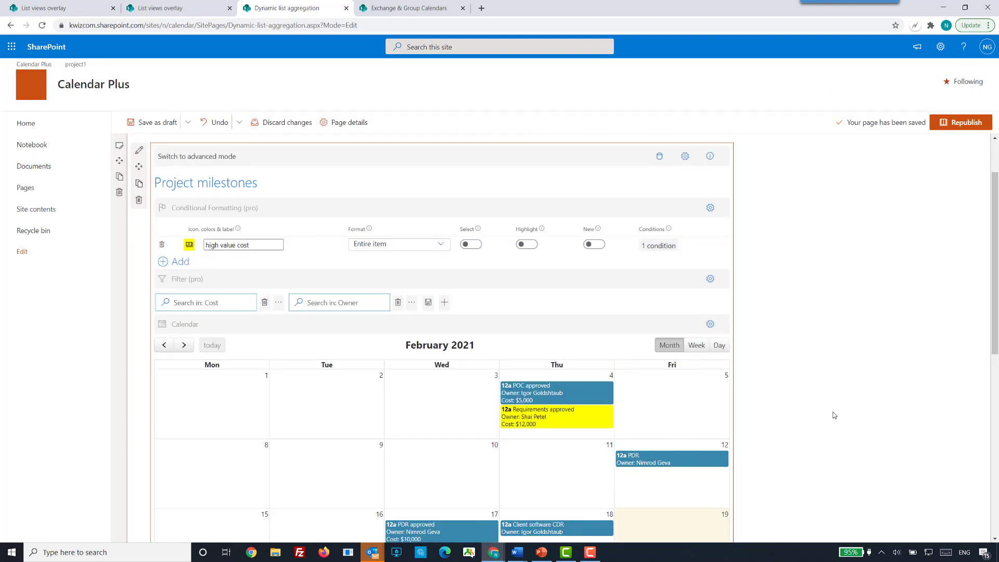
{"action": "scroll", "coordinate": [834, 415], "scroll_direction": "down", "scroll_amount": 1}
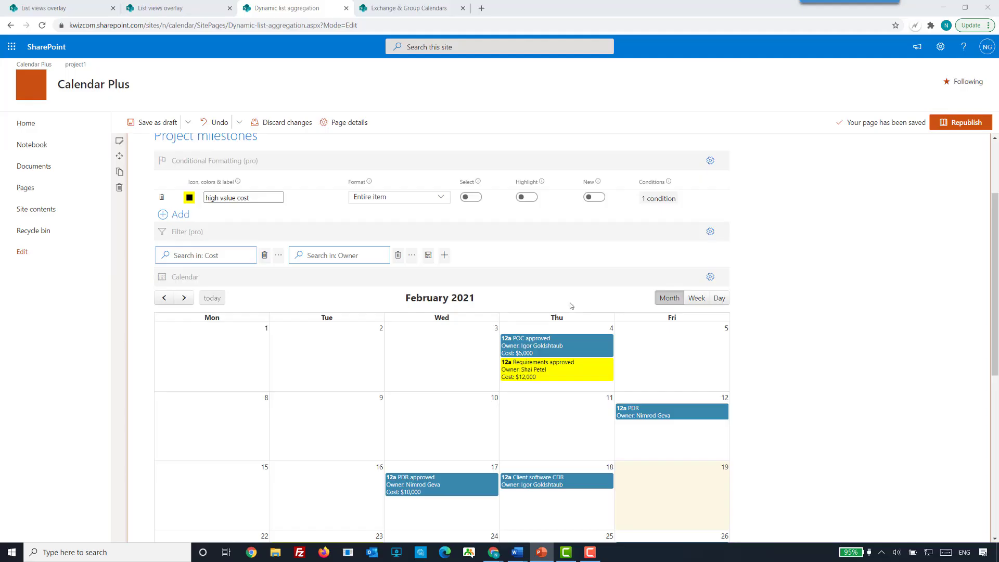
Add a Billable? filter field to the Project milestones calendar and save the page as a draft.
{"action": "left_click", "coordinate": [802, 311]}
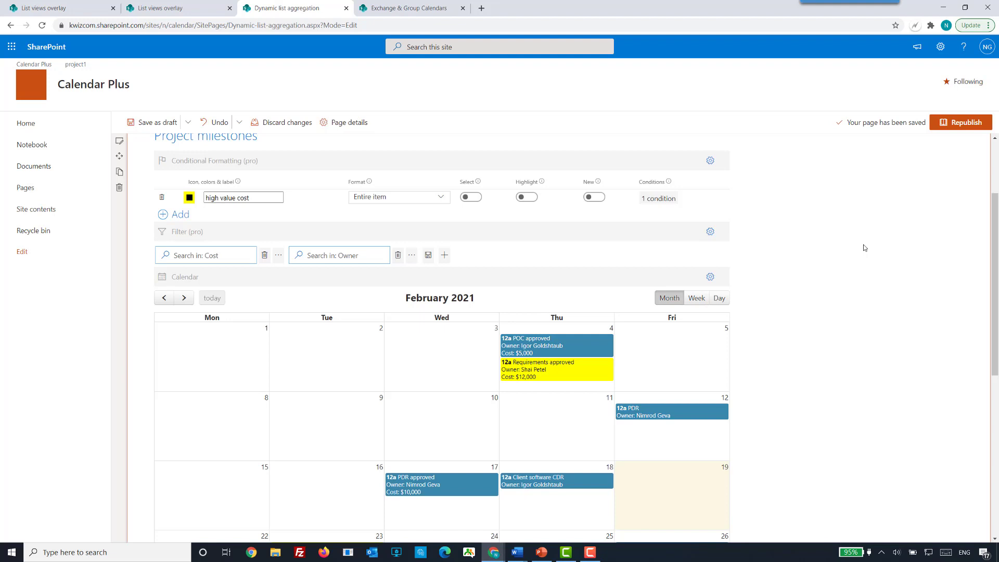
{"action": "left_click", "coordinate": [445, 255]}
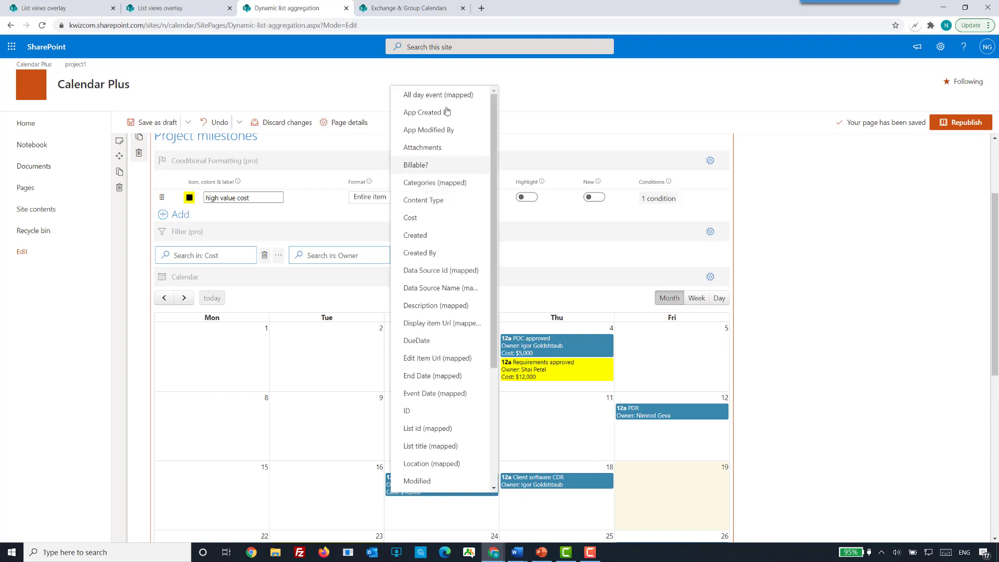
{"action": "left_click", "coordinate": [429, 167]}
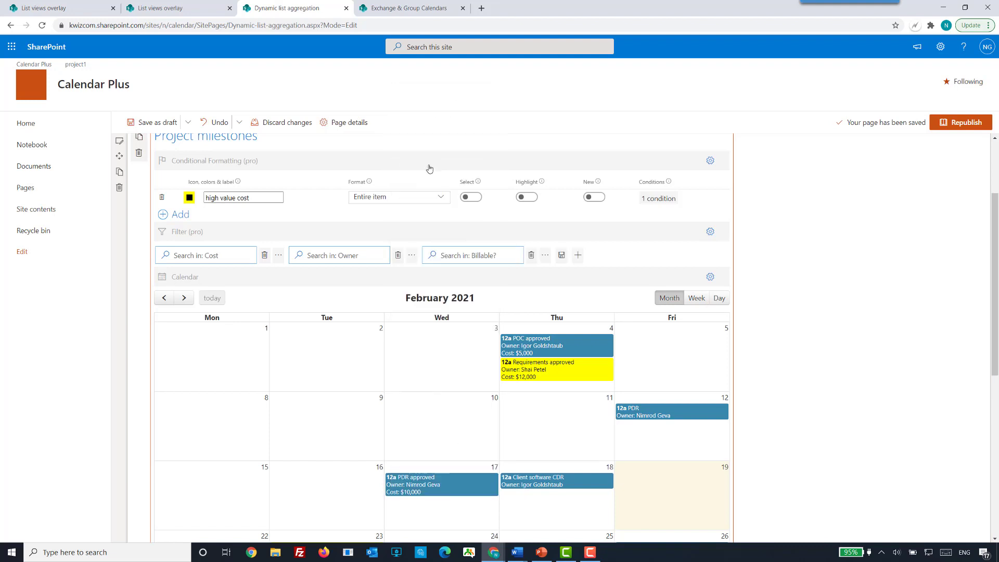
{"action": "left_click", "coordinate": [575, 256]}
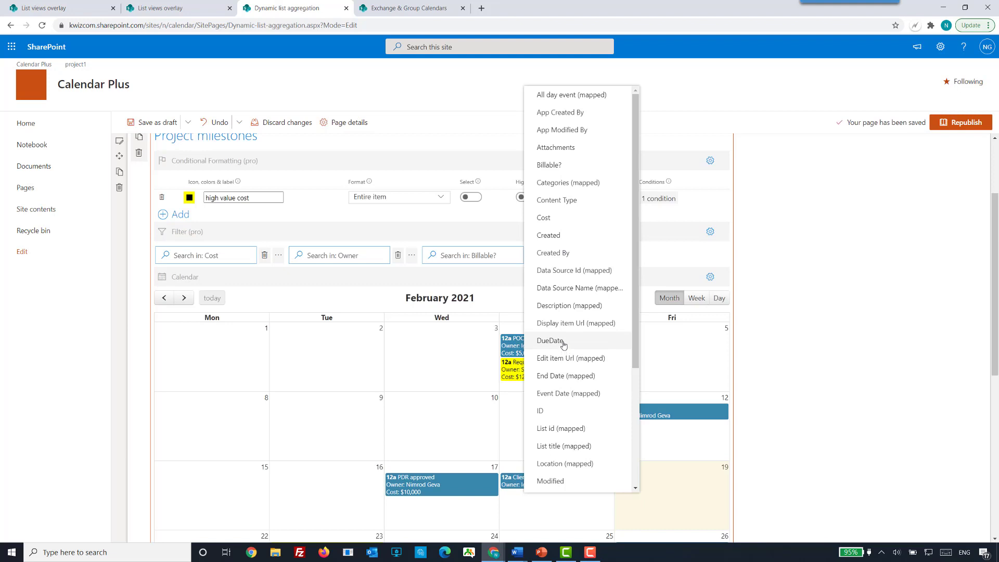
{"action": "left_click", "coordinate": [838, 339]}
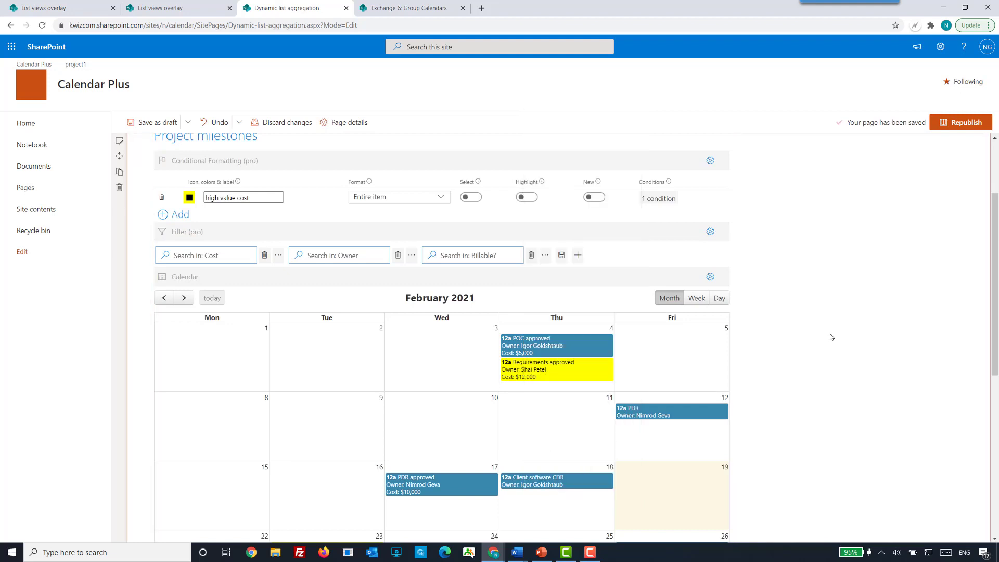
{"action": "left_click", "coordinate": [159, 124]}
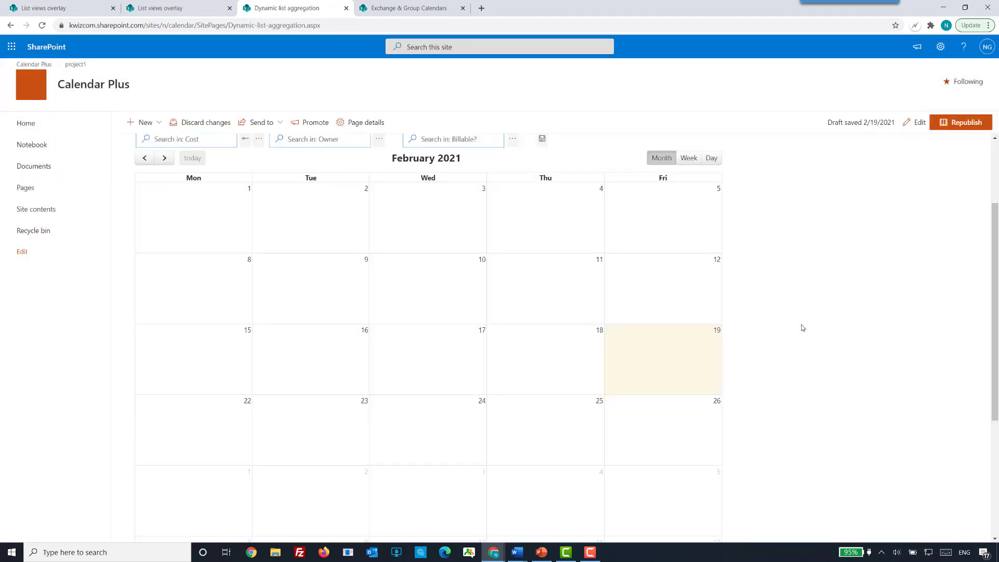
Filter the milestones to a Cost range of about 10669 to 25000, and clear that filter.
{"action": "scroll", "coordinate": [493, 300], "scroll_direction": "up", "scroll_amount": 3}
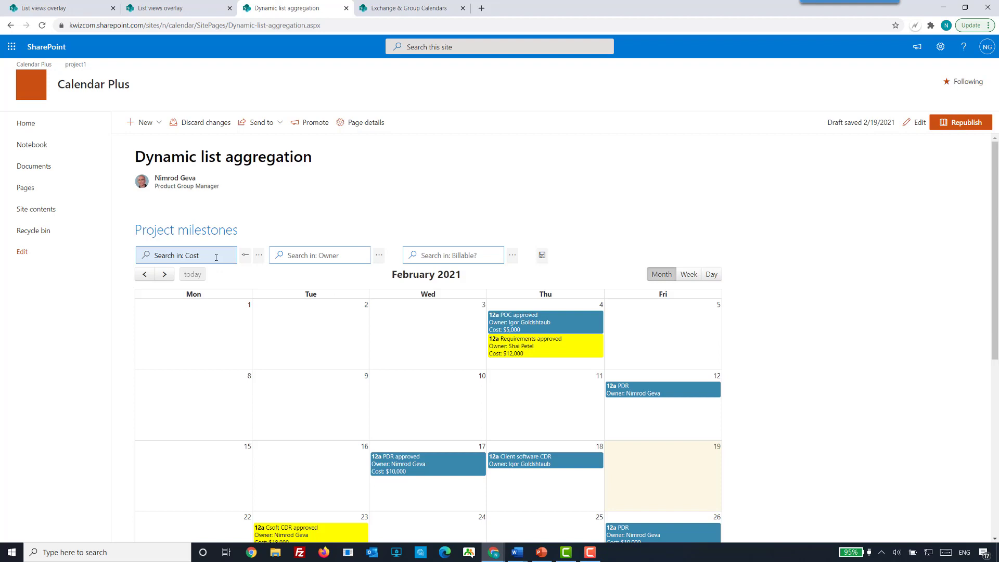
{"action": "left_click", "coordinate": [247, 260]}
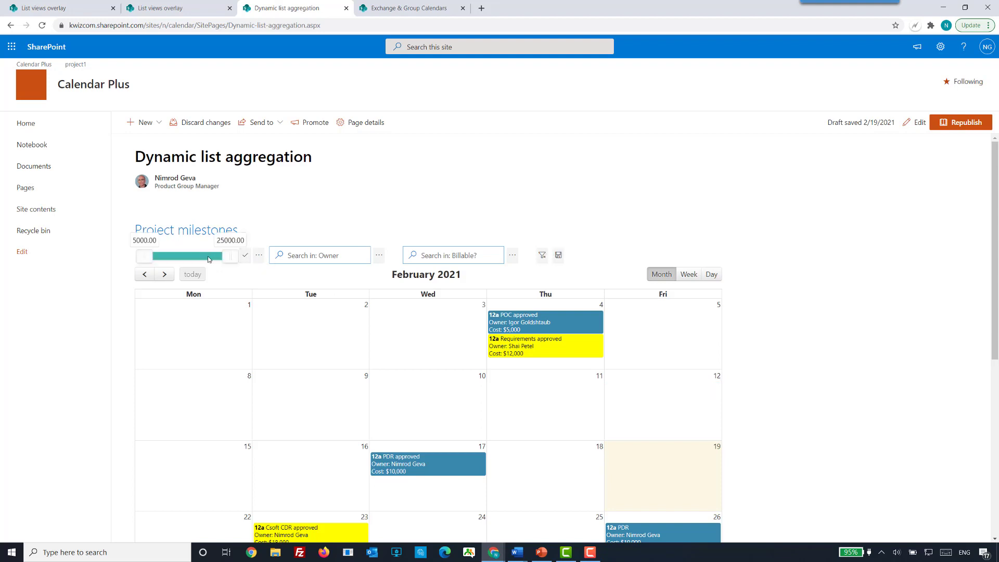
{"action": "left_click_drag", "start_coordinate": [146, 258], "coordinate": [173, 260]}
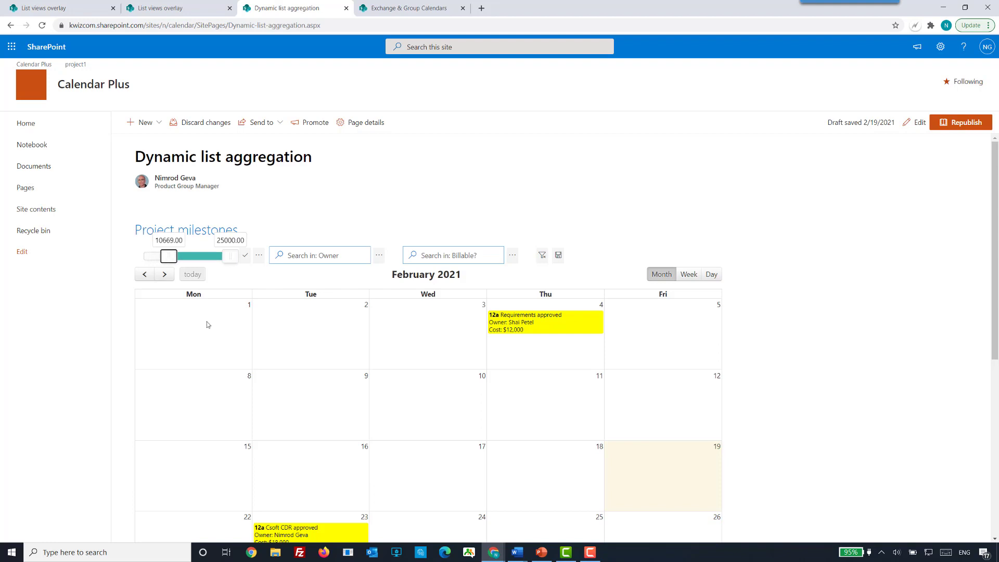
{"action": "left_click", "coordinate": [243, 255]}
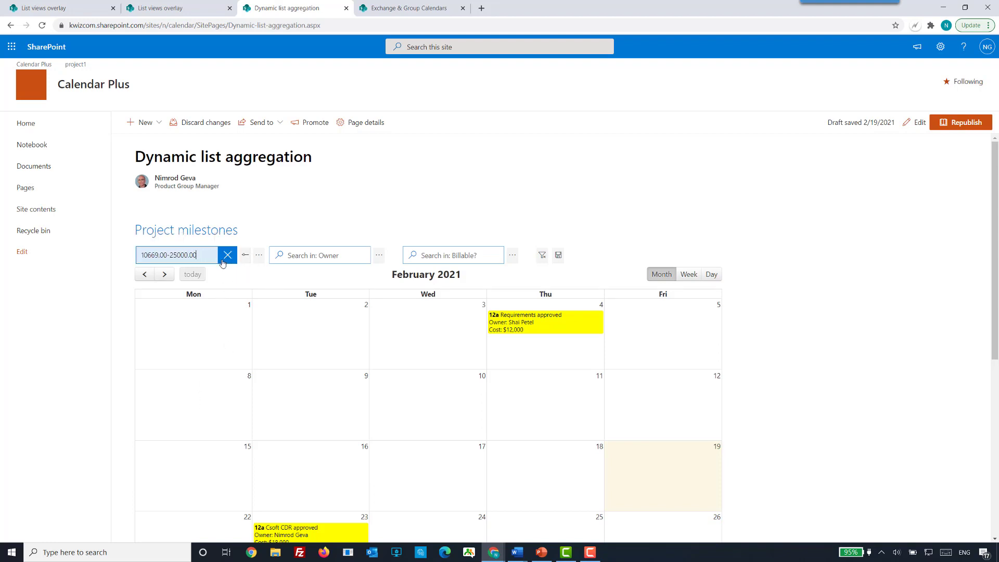
{"action": "left_click", "coordinate": [227, 255]}
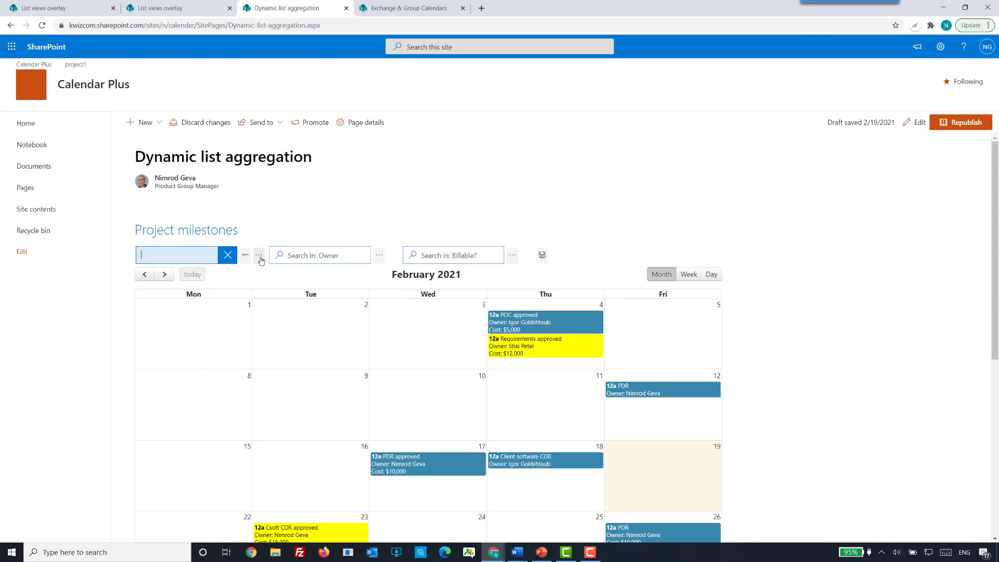
Filter the milestones by the listed Cost value $15,000, and clear the Cost filter.
{"action": "left_click", "coordinate": [259, 255]}
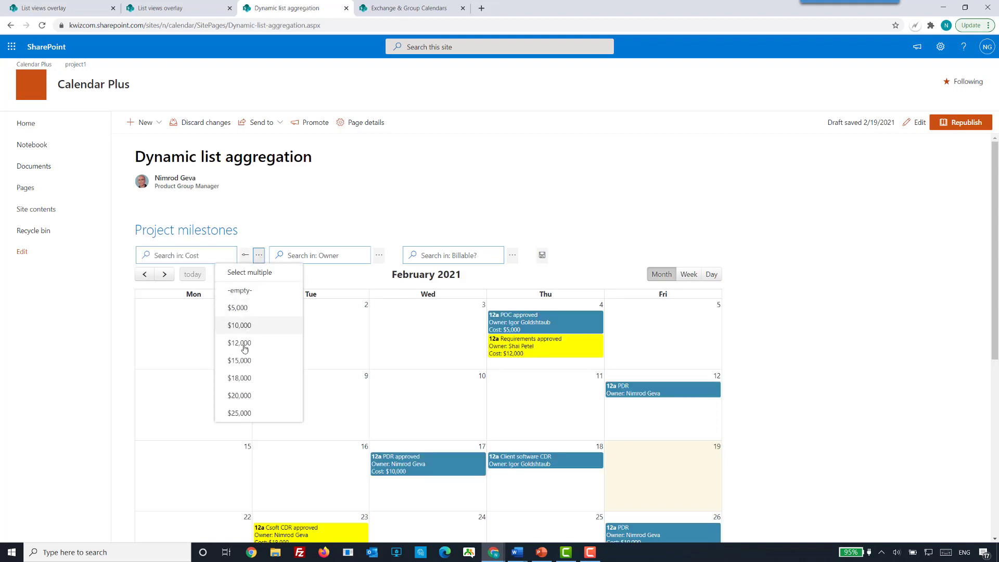
{"action": "left_click", "coordinate": [250, 370]}
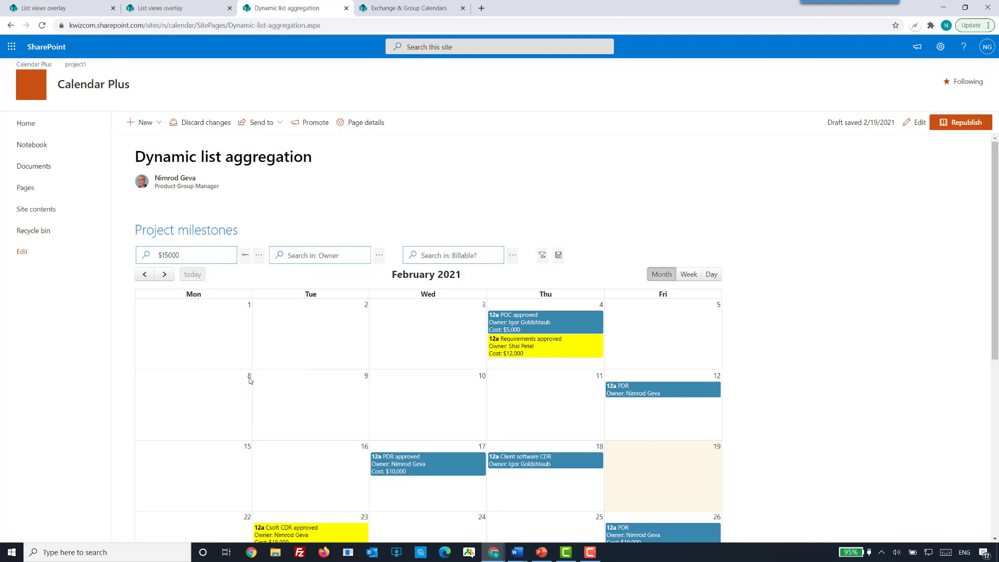
{"action": "left_click", "coordinate": [197, 251]}
{"action": "left_click", "coordinate": [226, 259]}
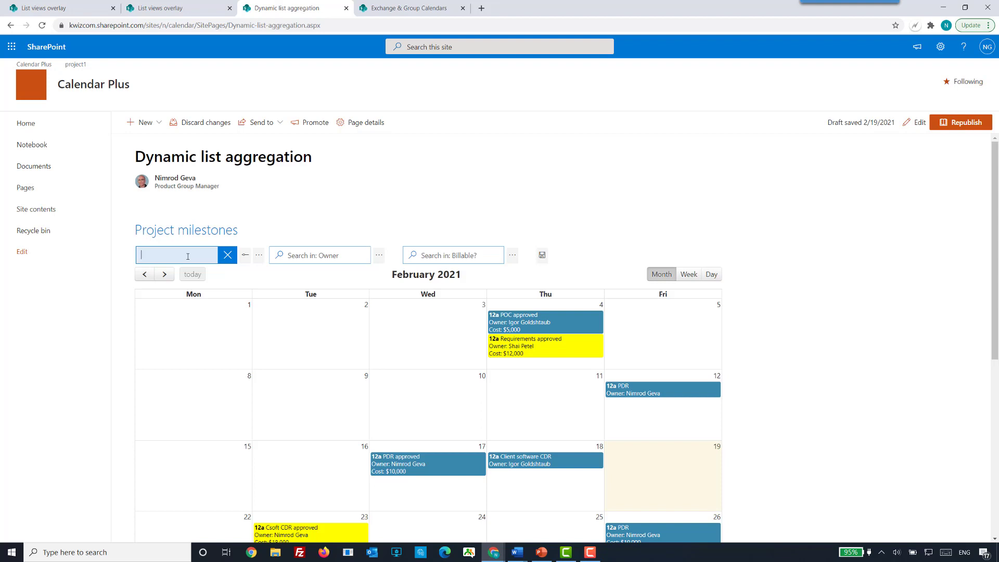
Filter the Project milestones calendar by the Cost value 10000, review the matching milestones, and clear the filter.
{"action": "type", "text": "10000"}
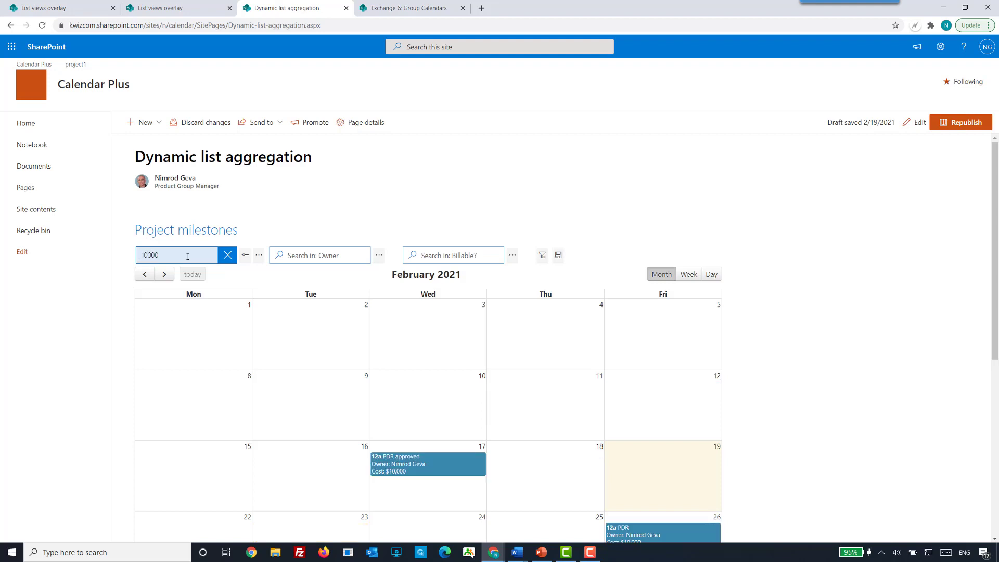
{"action": "scroll", "coordinate": [428, 401], "scroll_direction": "down", "scroll_amount": 2}
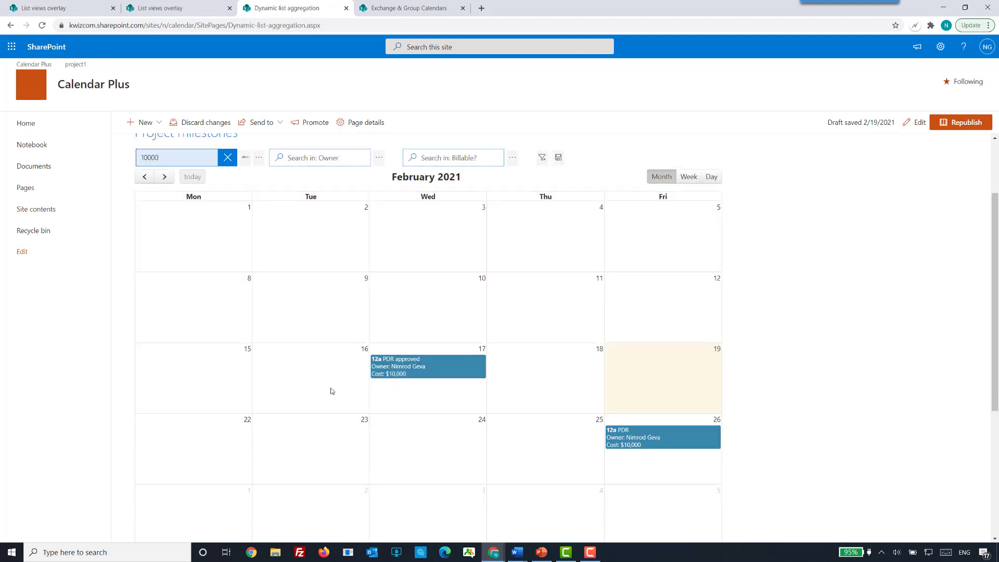
{"action": "scroll", "coordinate": [318, 375], "scroll_direction": "up", "scroll_amount": 2}
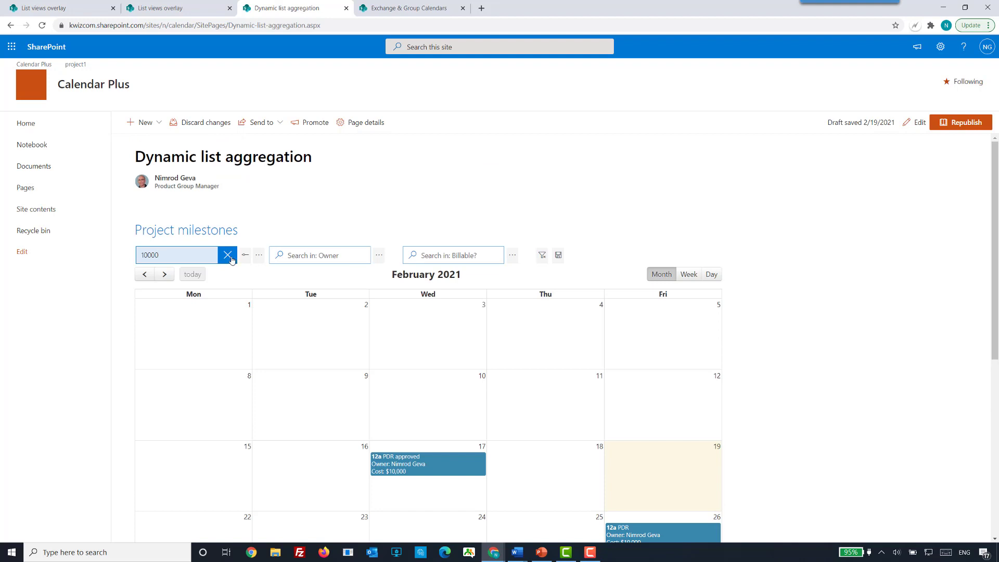
{"action": "left_click", "coordinate": [227, 255]}
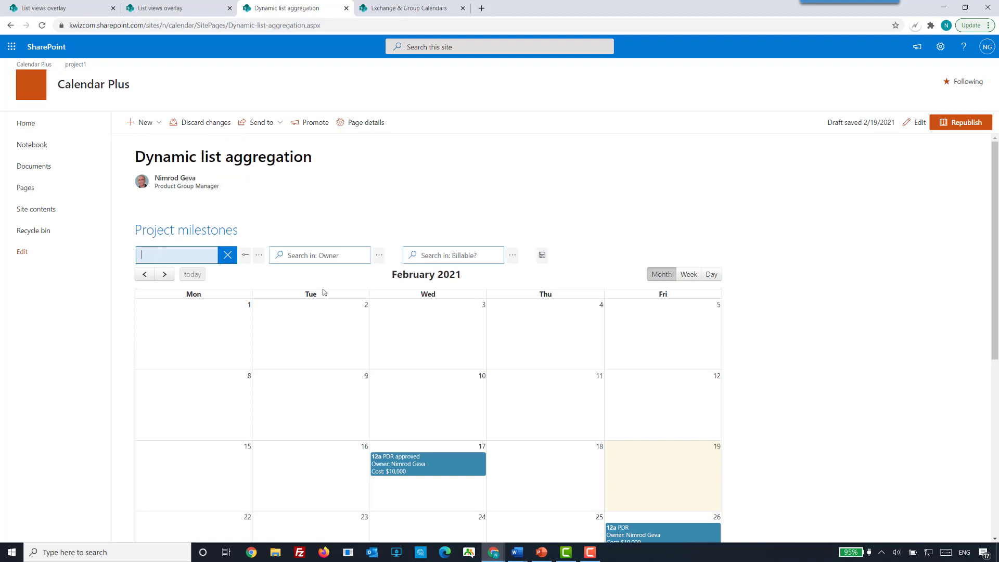
{"action": "left_click", "coordinate": [341, 221]}
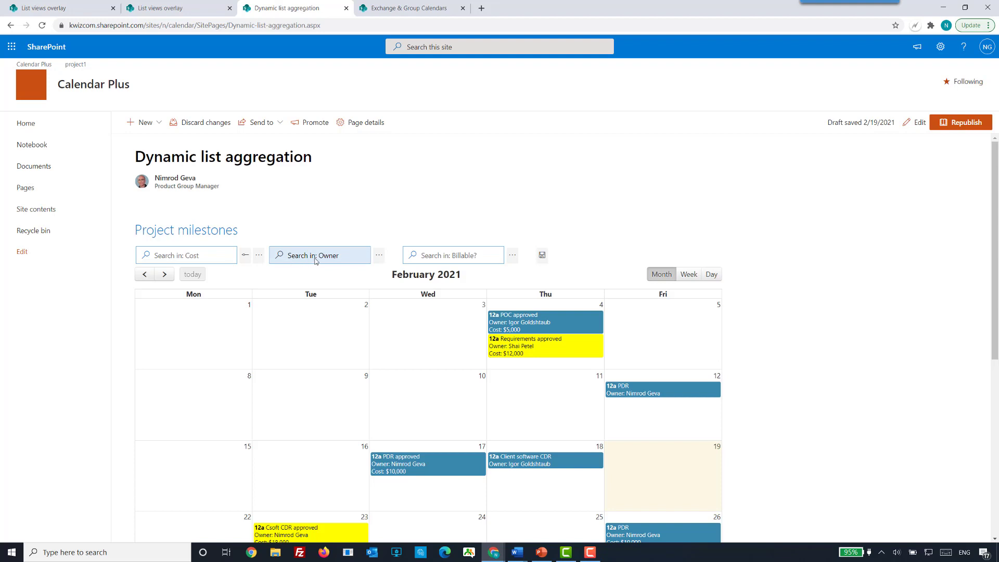
Filter the milestones by a listed owner, search the Owner field by part of another owner's name, and clear the filter.
{"action": "left_click", "coordinate": [379, 256]}
{"action": "left_click", "coordinate": [367, 291]}
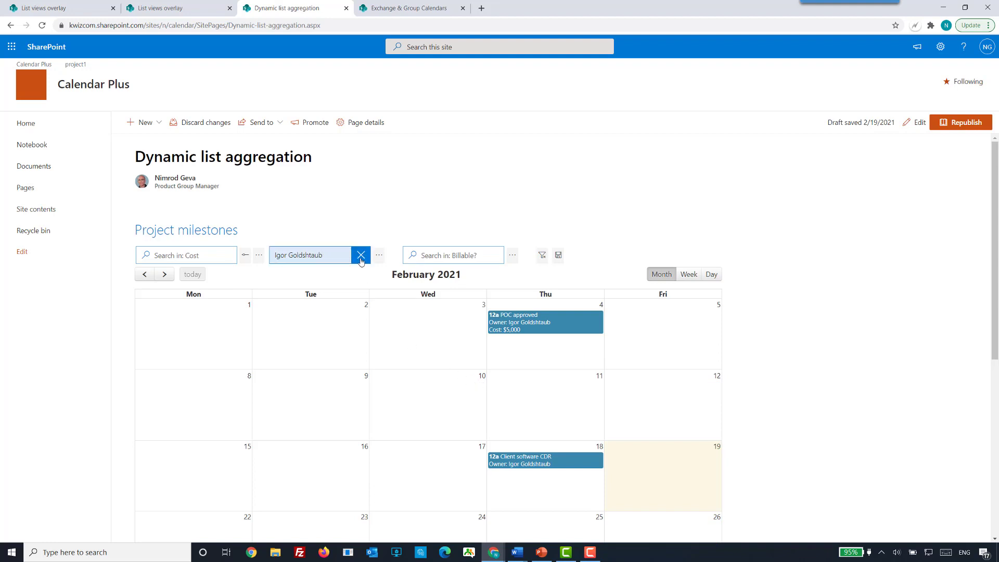
{"action": "left_click", "coordinate": [361, 255]}
{"action": "type", "text": "nimo"}
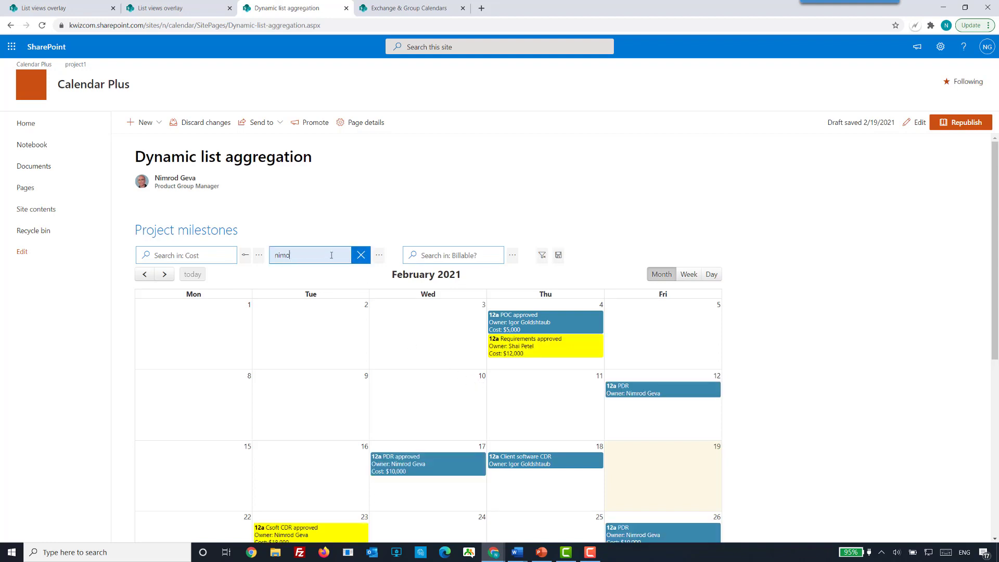
{"action": "key", "text": "BackSpace"}
{"action": "key", "text": "BackSpace"}
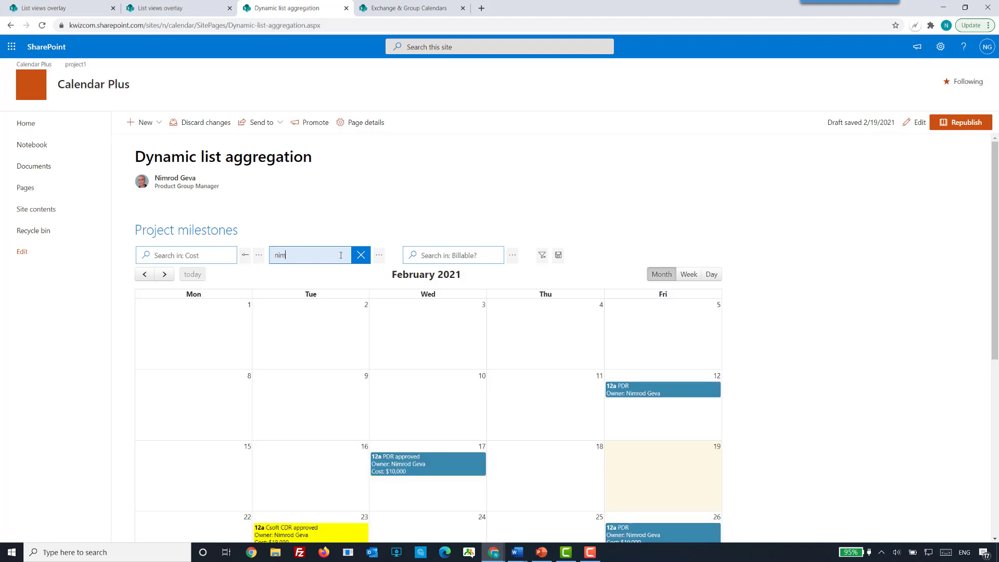
{"action": "left_click", "coordinate": [361, 255]}
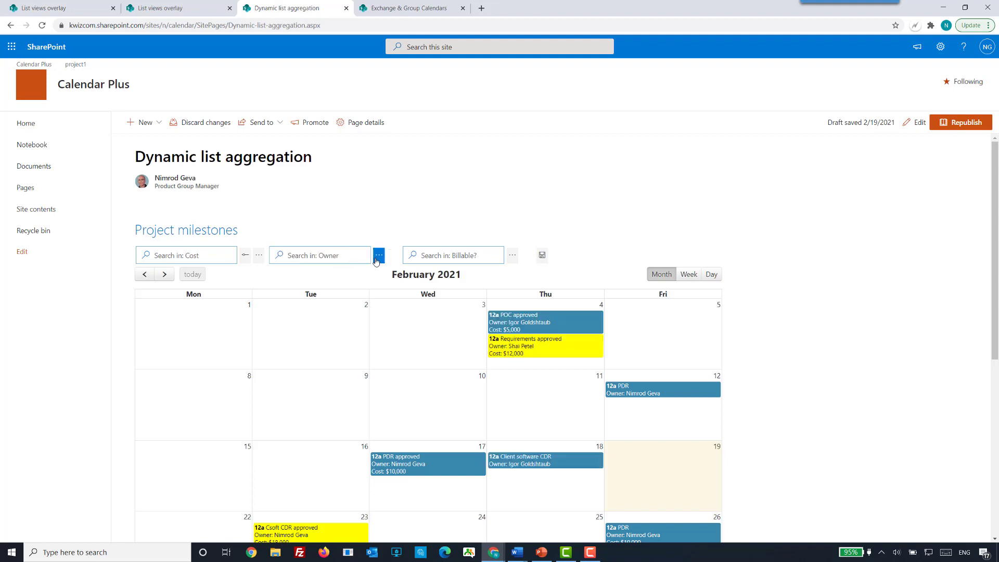
Filter the milestones by two owners at once, switch to all except one owner, and clear the Owner filter.
{"action": "left_click", "coordinate": [377, 259]}
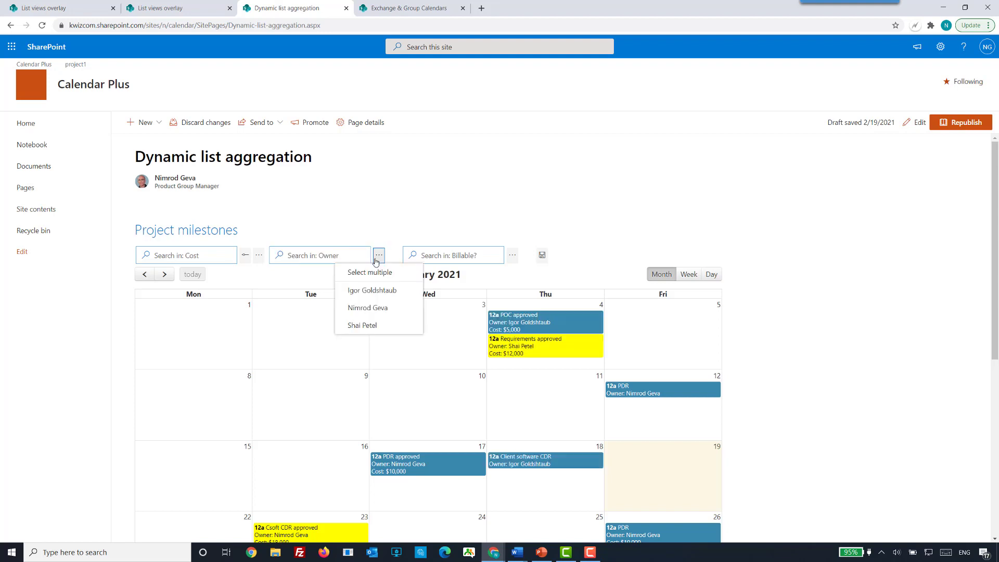
{"action": "left_click", "coordinate": [359, 294]}
{"action": "left_click", "coordinate": [355, 308]}
{"action": "left_click", "coordinate": [358, 296]}
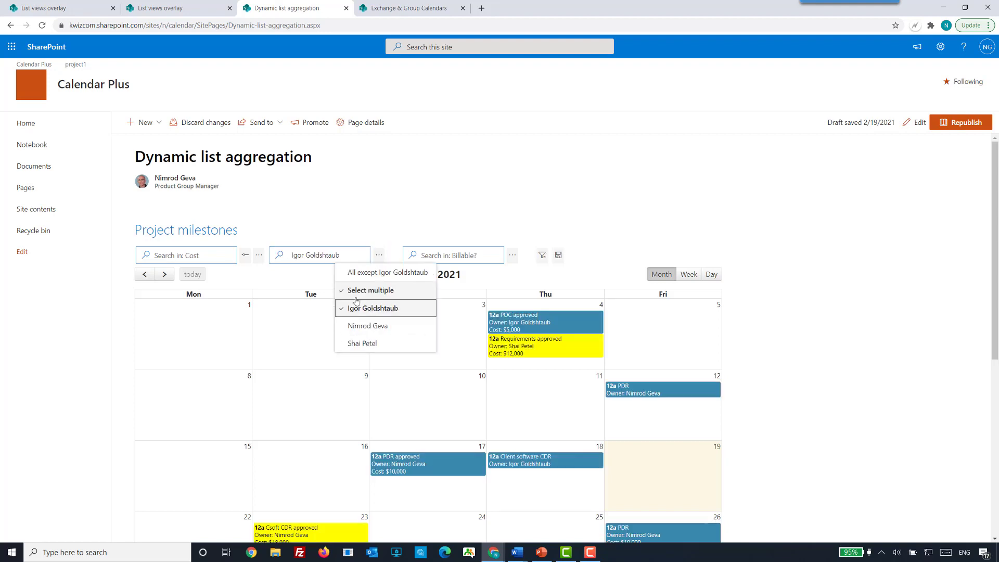
{"action": "left_click", "coordinate": [355, 328]}
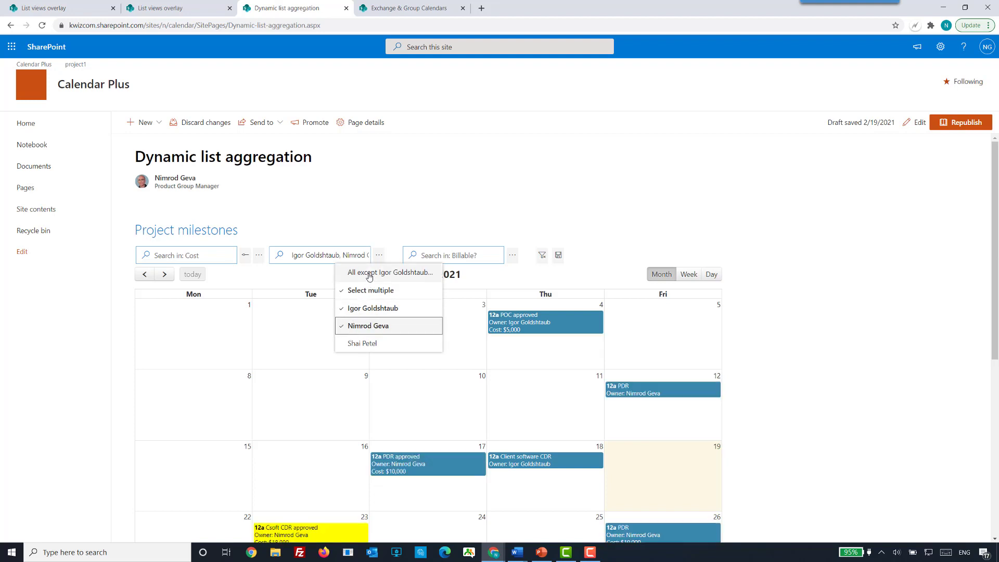
{"action": "left_click", "coordinate": [357, 308]}
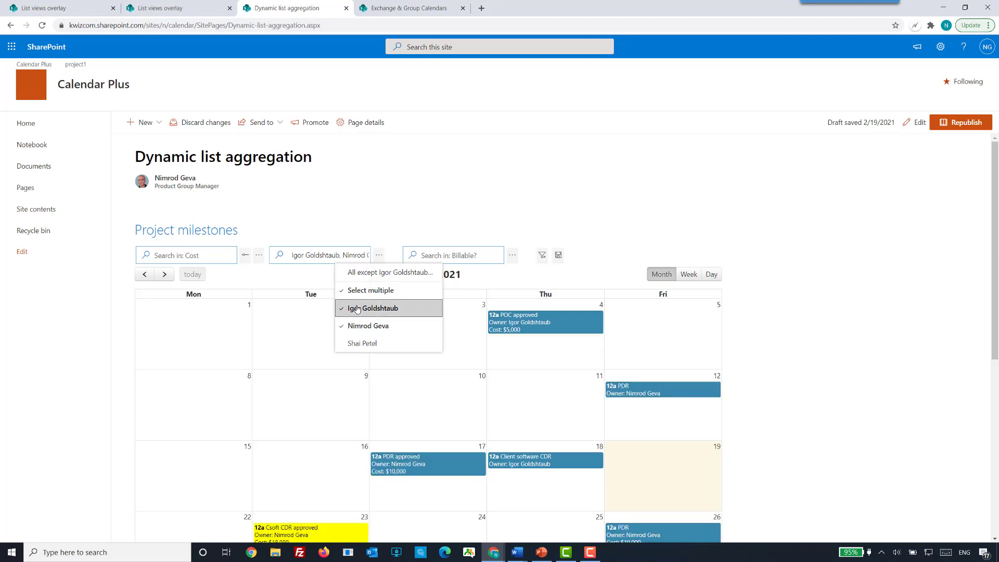
{"action": "left_click", "coordinate": [364, 273]}
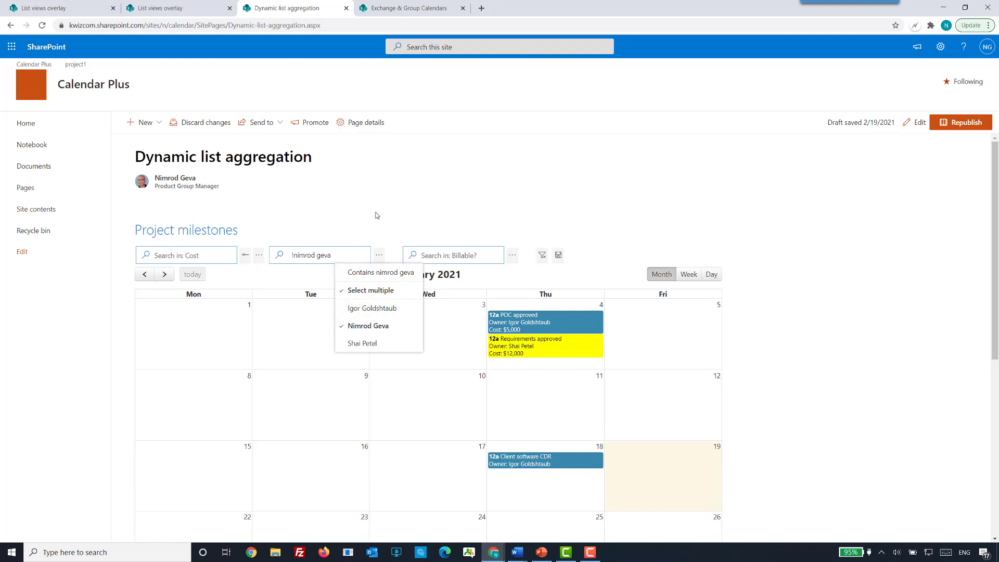
{"action": "left_click", "coordinate": [335, 248]}
{"action": "left_click", "coordinate": [336, 249]}
{"action": "left_click", "coordinate": [360, 255]}
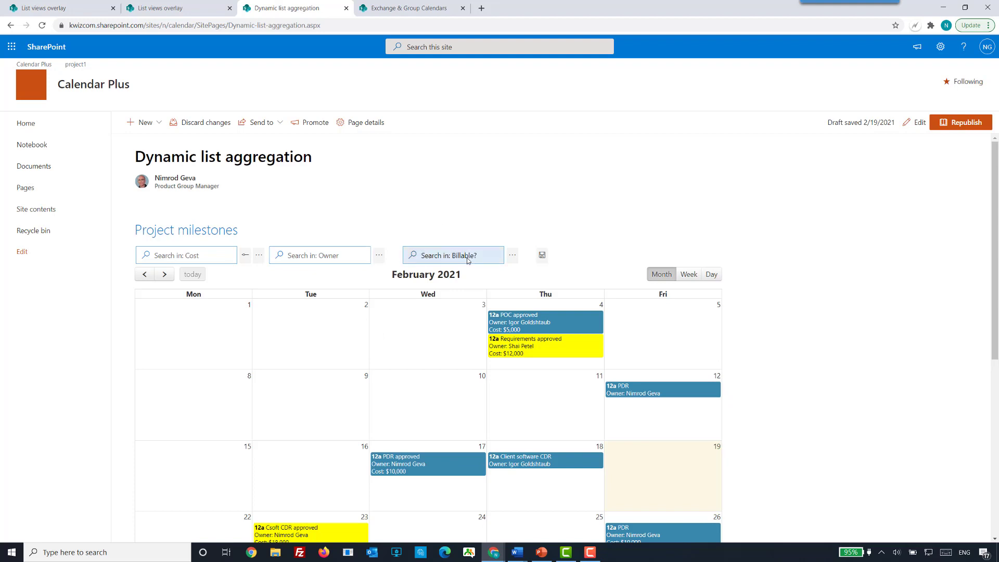
Filter the milestones by the Billable? value No, and clear all filters.
{"action": "left_click", "coordinate": [512, 255]}
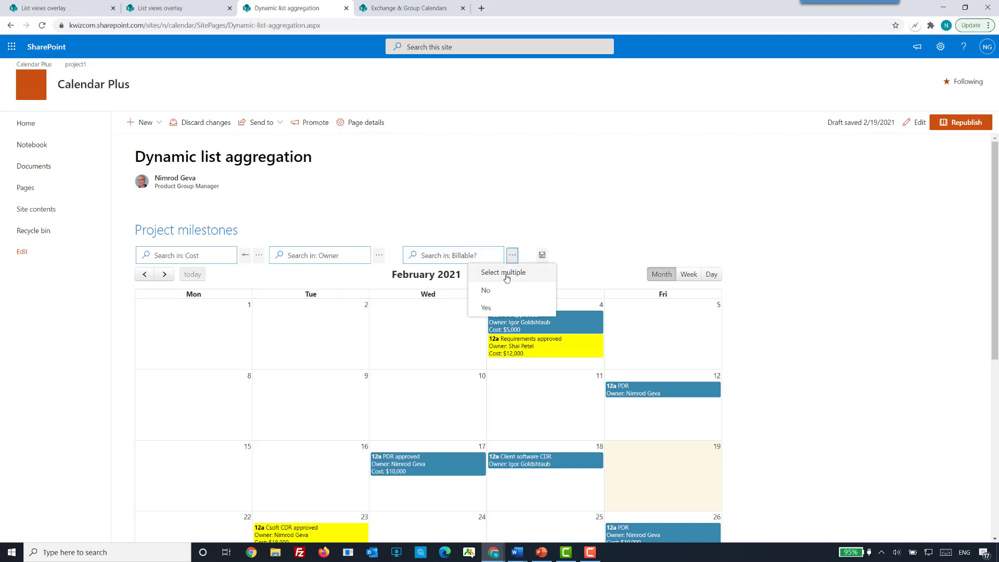
{"action": "left_click", "coordinate": [495, 295]}
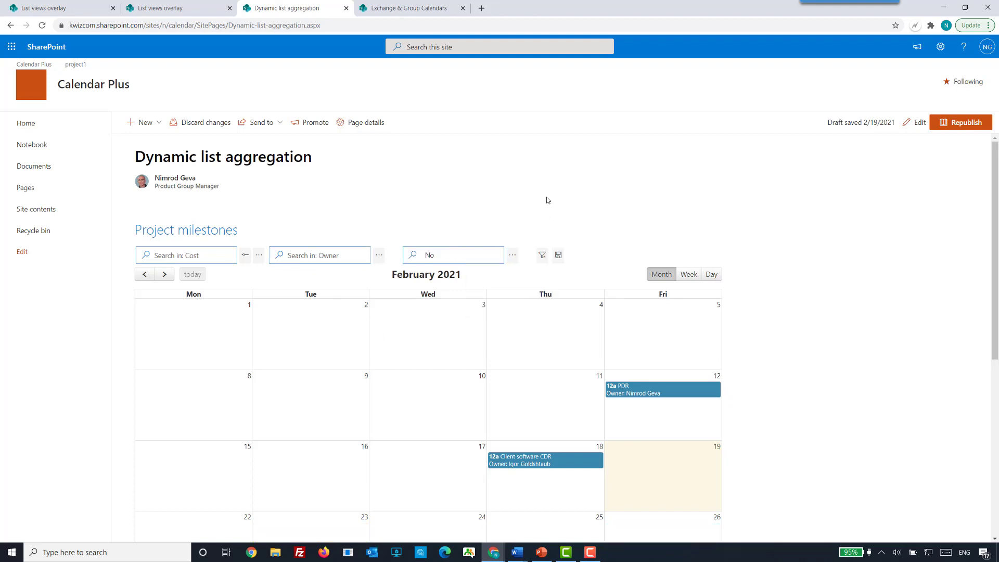
{"action": "left_click", "coordinate": [543, 262]}
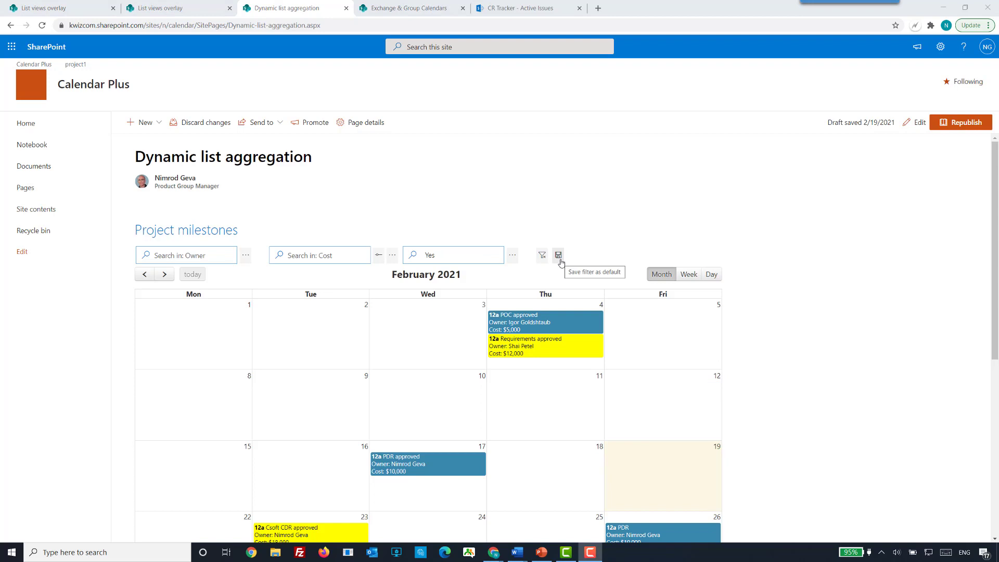
Edit the Dynamic list aggregation page, switch the Filter control's designer to advanced mode, and examine its Hide from users option.
{"action": "left_click", "coordinate": [915, 126]}
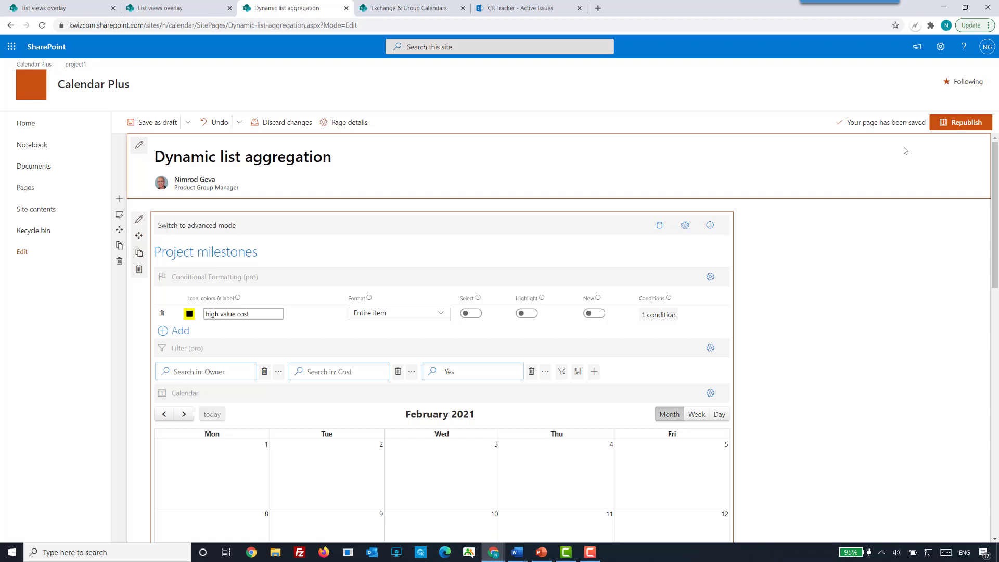
{"action": "left_click", "coordinate": [710, 349]}
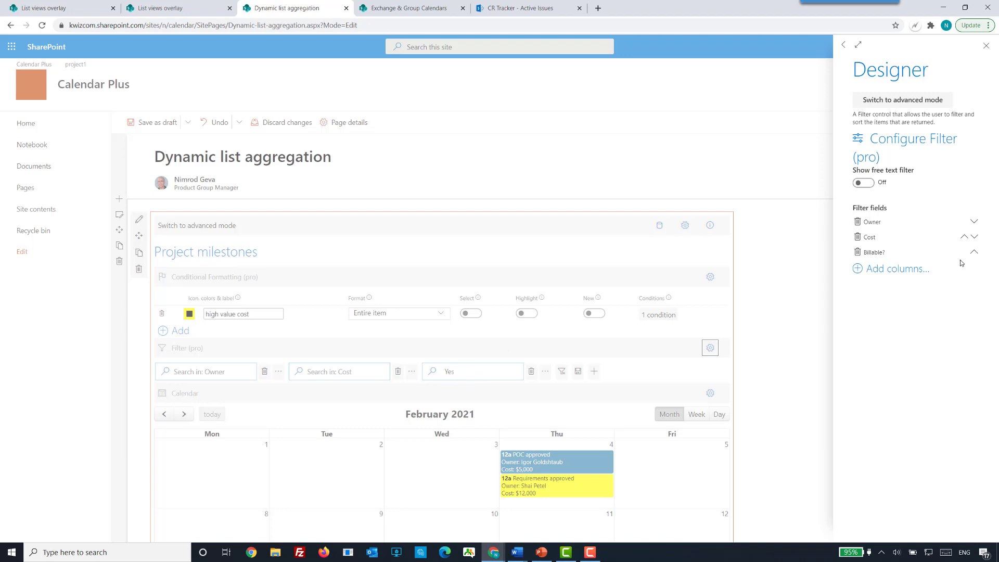
{"action": "left_click", "coordinate": [883, 106]}
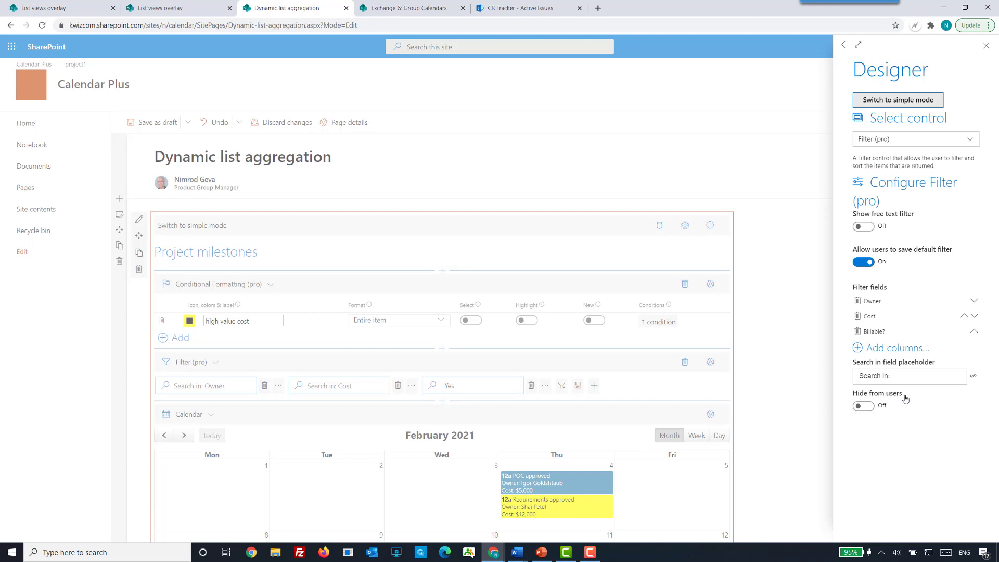
{"action": "triple_click", "coordinate": [853, 394]}
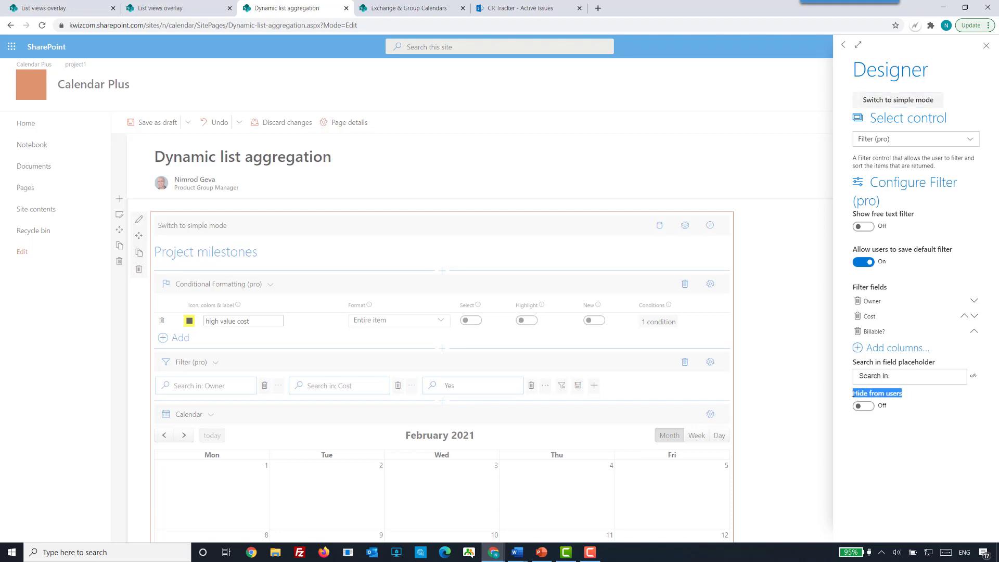
{"action": "left_click", "coordinate": [937, 422]}
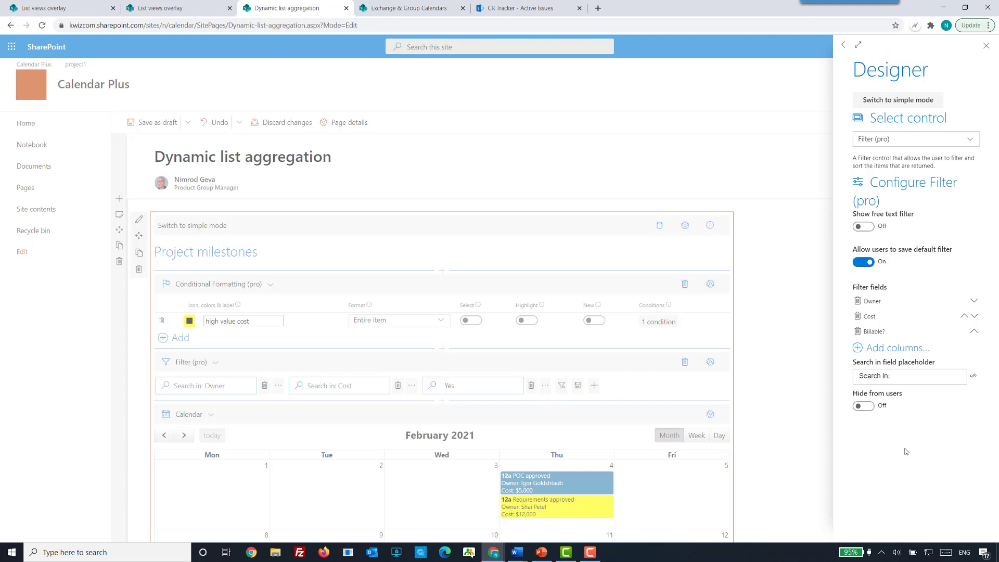
{"action": "left_click", "coordinate": [754, 406]}
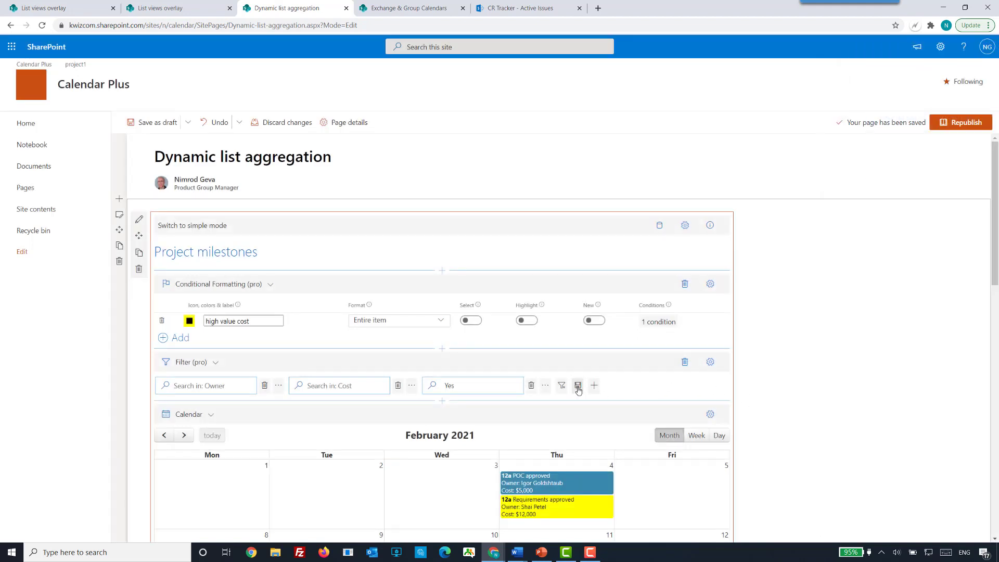
Try turning on Hide from users for the Filter control, and switch it back off.
{"action": "left_click", "coordinate": [709, 362]}
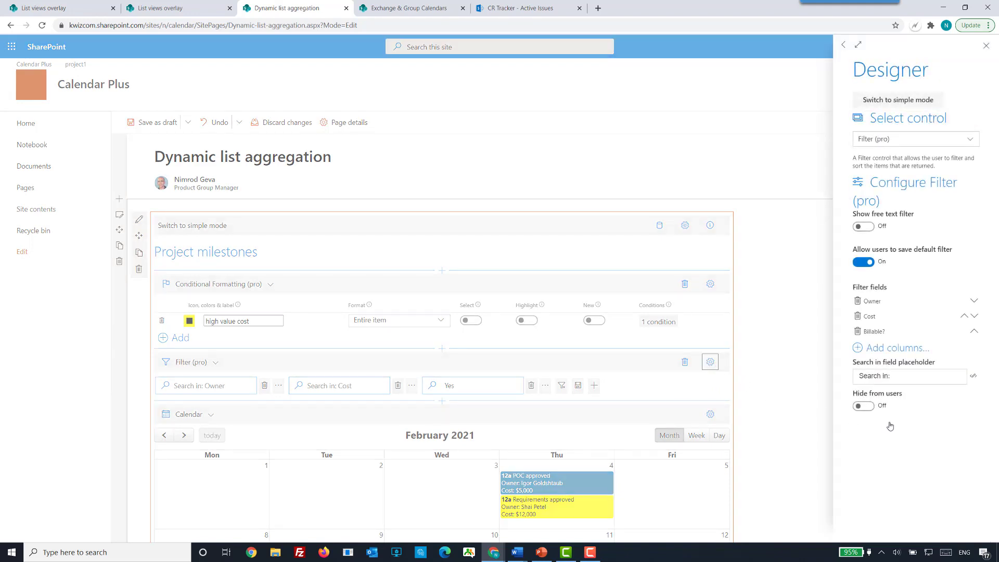
{"action": "left_click", "coordinate": [862, 408]}
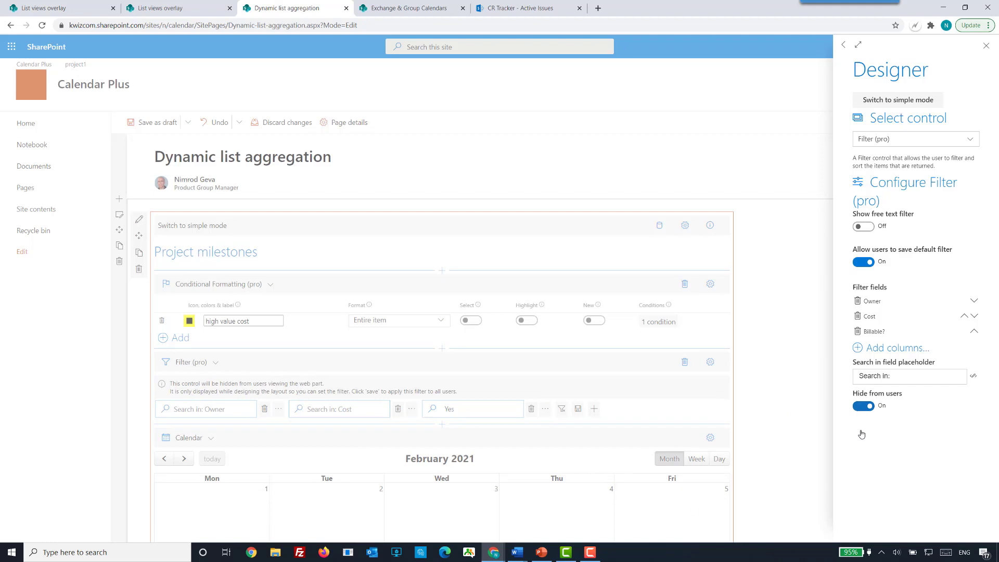
{"action": "left_click", "coordinate": [861, 408]}
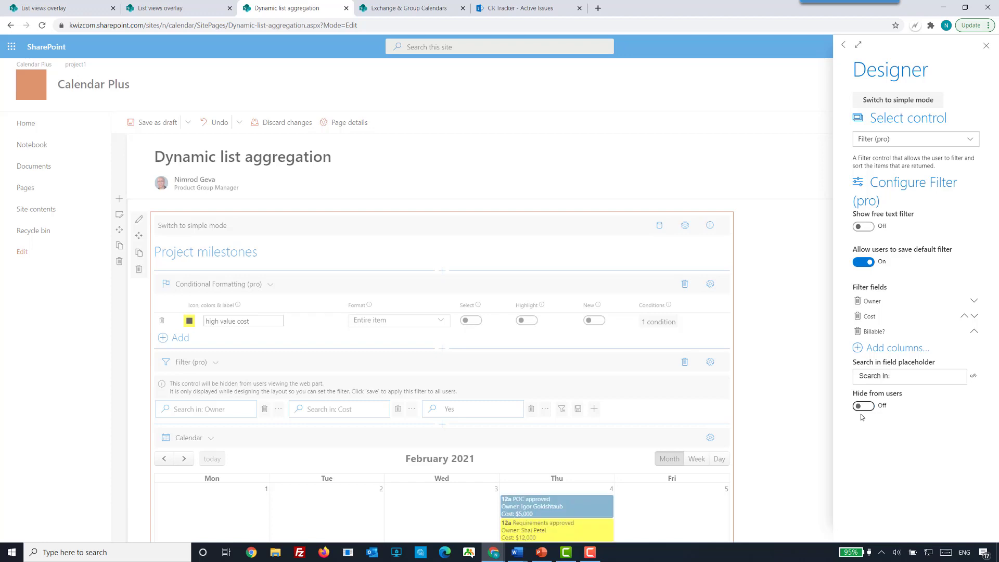
{"action": "left_click", "coordinate": [781, 439]}
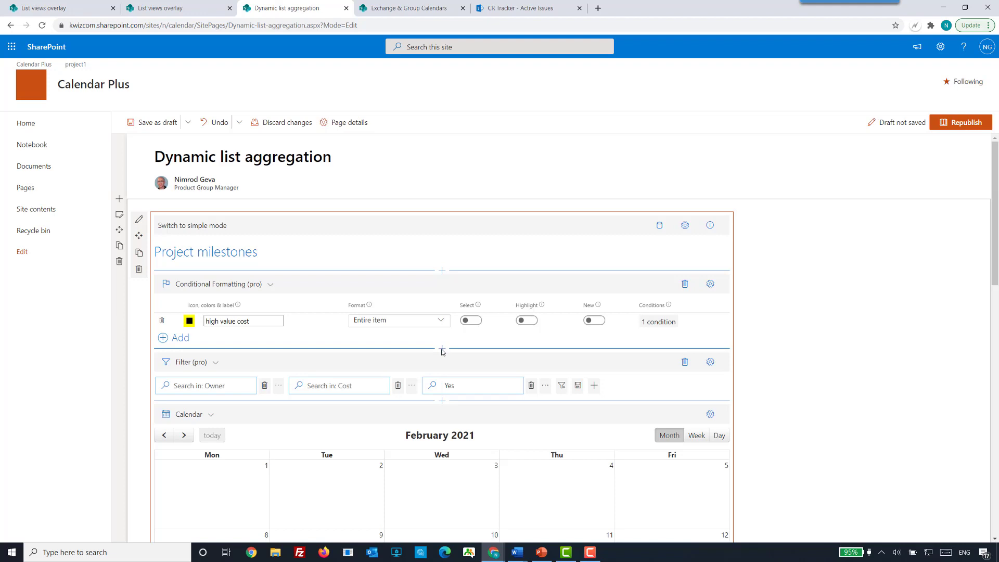
Look through the controls that can be inserted between Conditional Formatting and Filter, without adding any.
{"action": "left_click", "coordinate": [442, 348]}
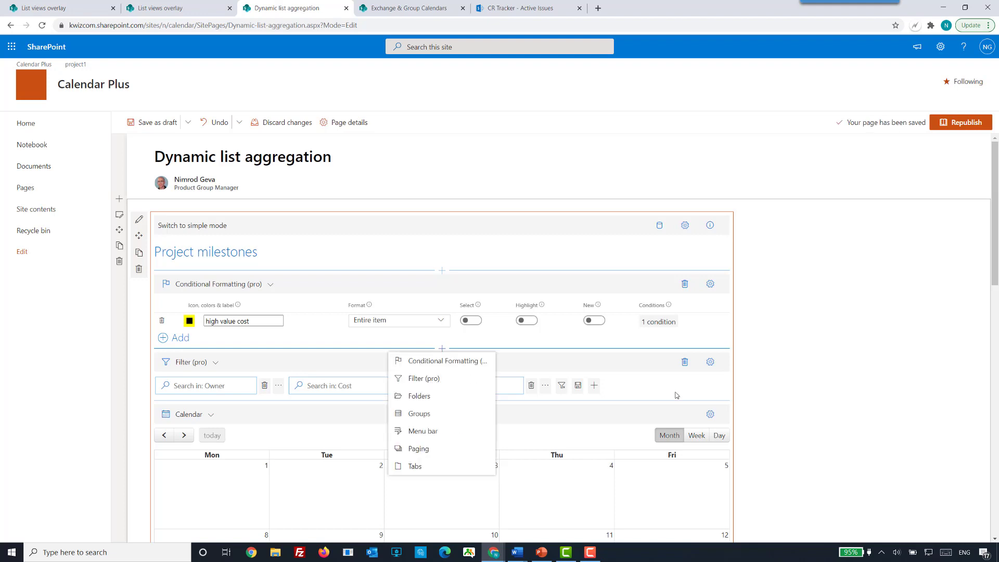
{"action": "left_click", "coordinate": [783, 383]}
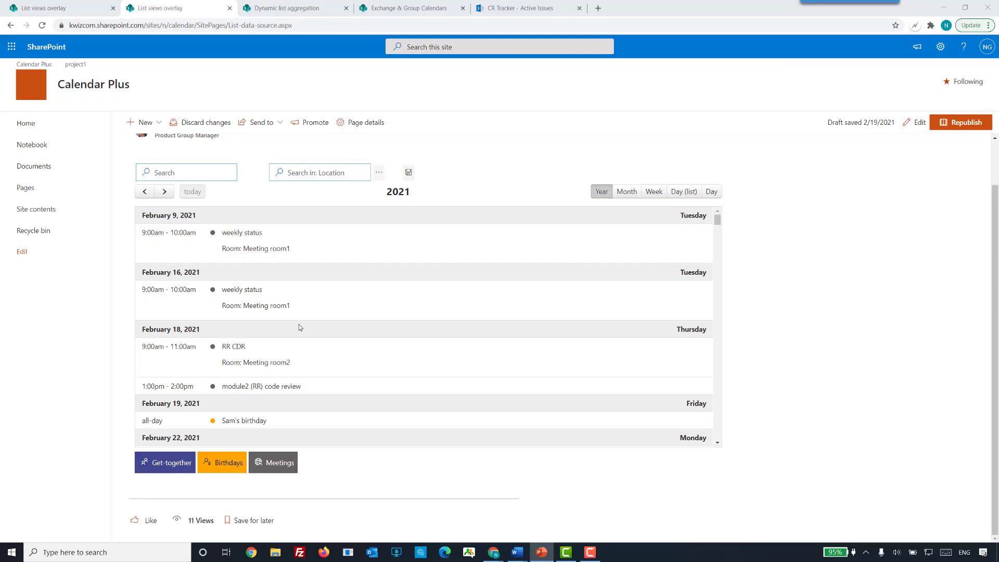
Edit the List views overlay page and enable Groups or Tabs in the calendar's layout, with Tabs as the type.
{"action": "scroll", "coordinate": [821, 320], "scroll_direction": "up", "scroll_amount": 2}
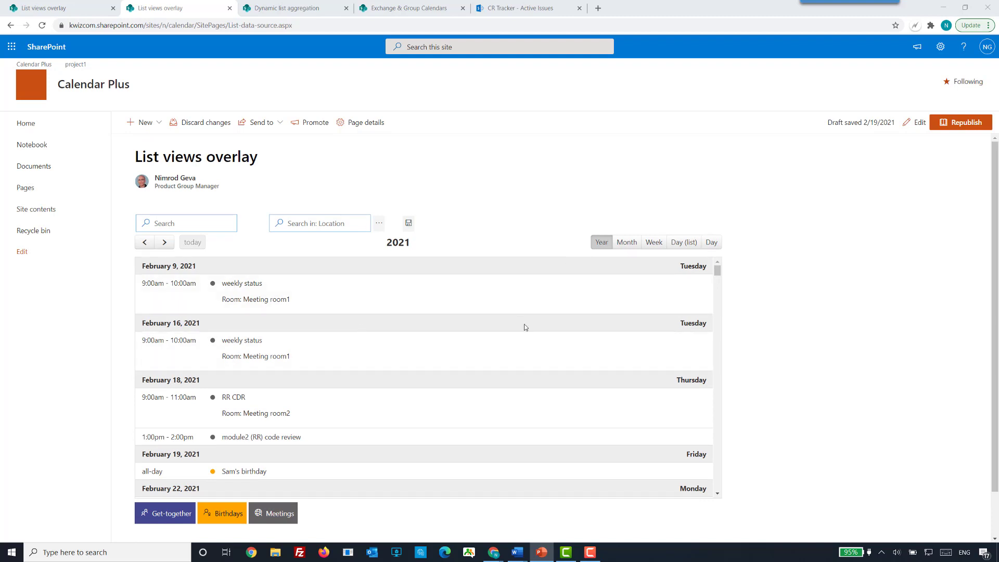
{"action": "scroll", "coordinate": [525, 328], "scroll_direction": "down", "scroll_amount": 3}
{"action": "scroll", "coordinate": [524, 332], "scroll_direction": "down", "scroll_amount": 2}
{"action": "scroll", "coordinate": [525, 336], "scroll_direction": "up", "scroll_amount": 5}
{"action": "left_click", "coordinate": [916, 123]}
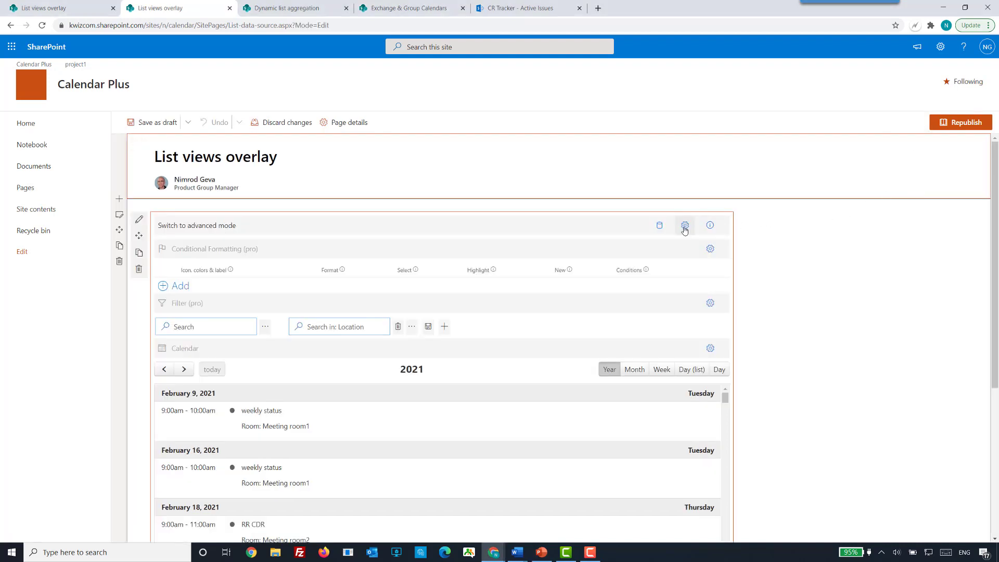
{"action": "left_click", "coordinate": [684, 226]}
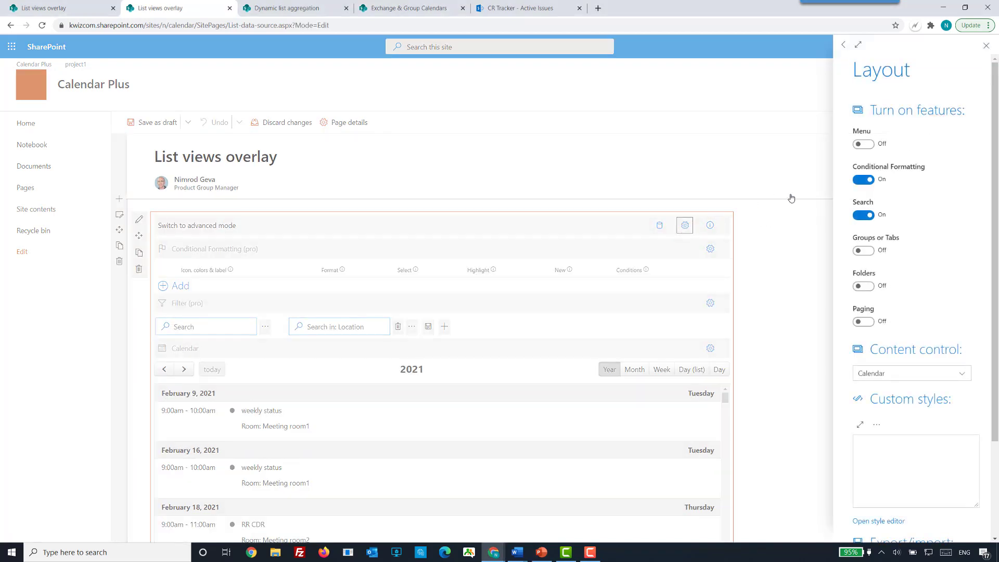
{"action": "left_click", "coordinate": [865, 255]}
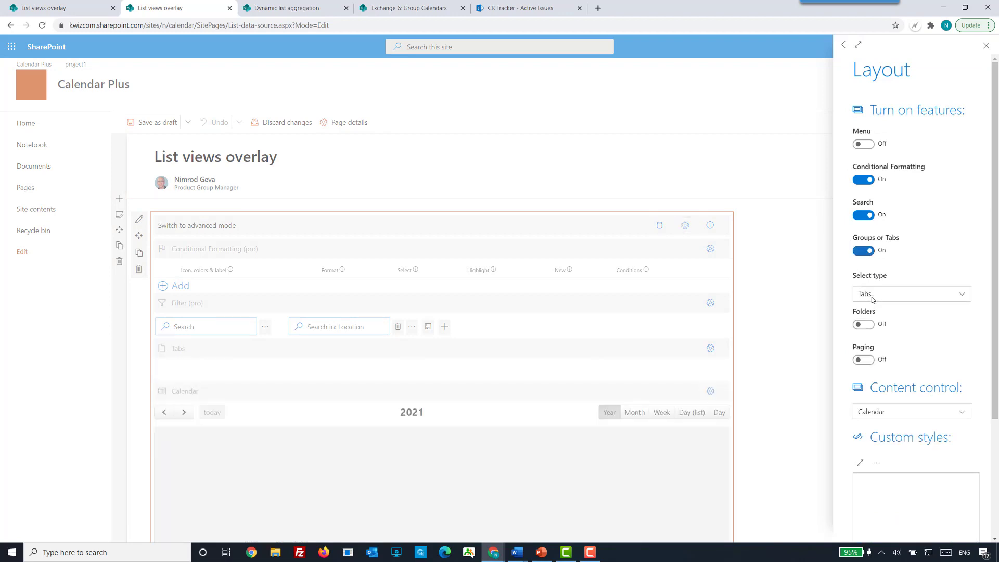
{"action": "left_click", "coordinate": [802, 333]}
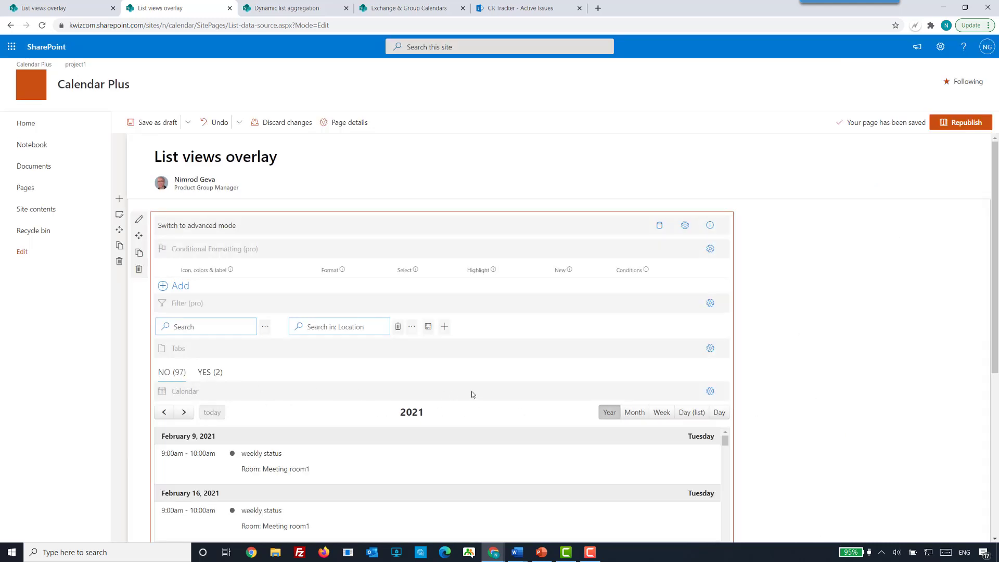
Group the calendar's tabs by the Location column and close the Tabs designer.
{"action": "left_click", "coordinate": [709, 352]}
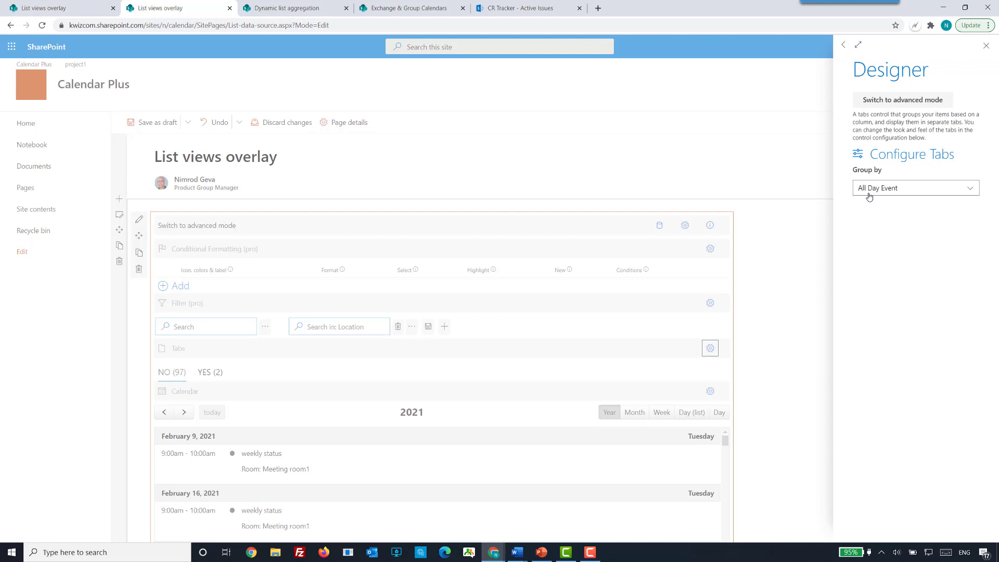
{"action": "left_click", "coordinate": [931, 192]}
{"action": "scroll", "coordinate": [926, 257], "scroll_direction": "down", "scroll_amount": 2}
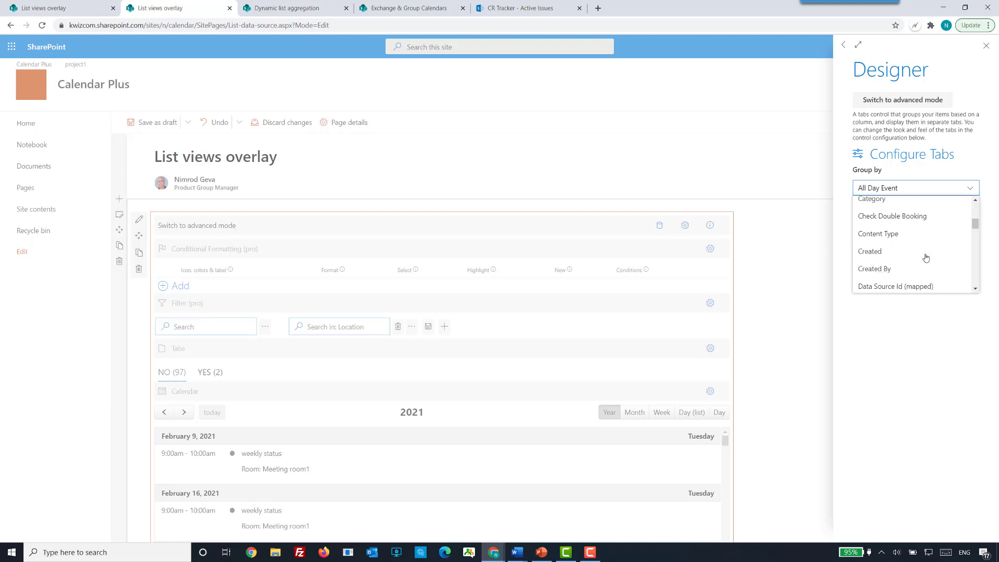
{"action": "scroll", "coordinate": [925, 257], "scroll_direction": "down", "scroll_amount": 4}
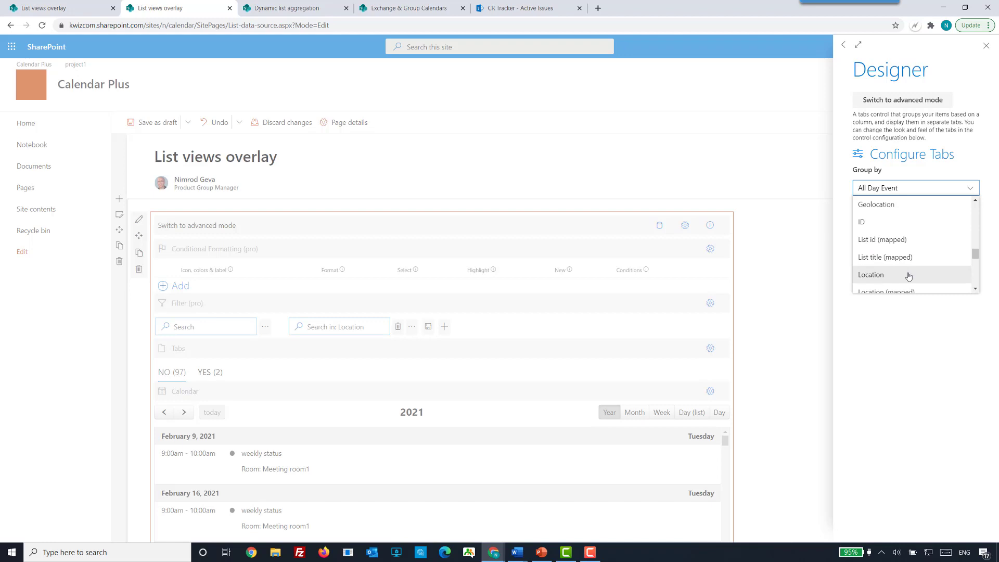
{"action": "left_click", "coordinate": [908, 275]}
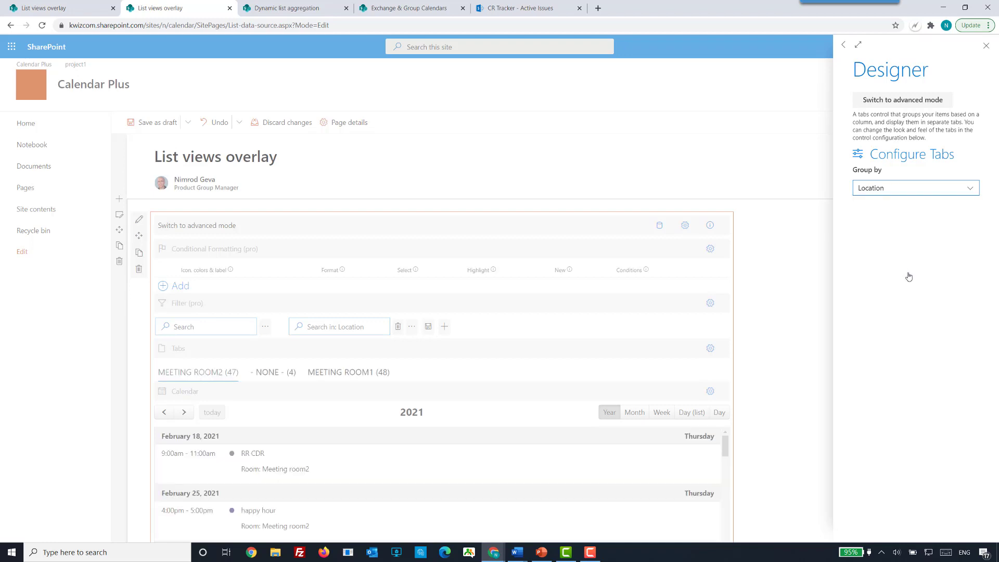
{"action": "left_click", "coordinate": [801, 326]}
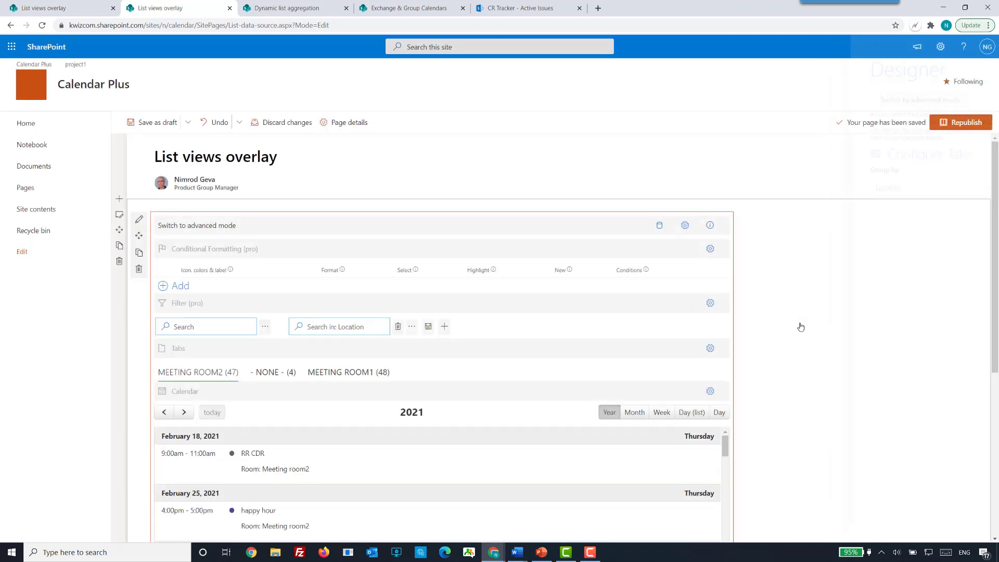
View the calendar's events under the - NONE - tab and under the MEETING ROOM1 tab.
{"action": "scroll", "coordinate": [801, 326], "scroll_direction": "down", "scroll_amount": 2}
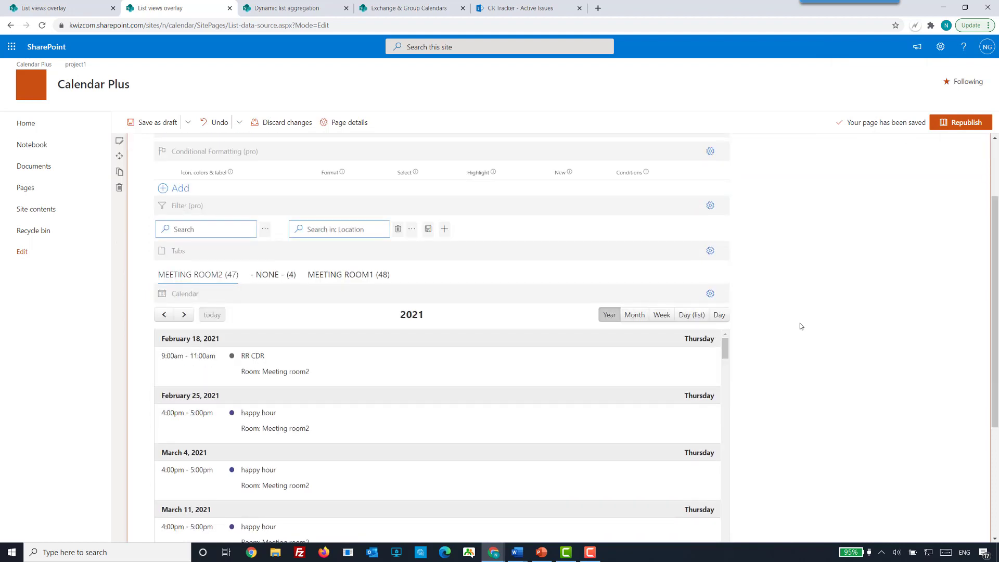
{"action": "scroll", "coordinate": [801, 326], "scroll_direction": "down", "scroll_amount": 1}
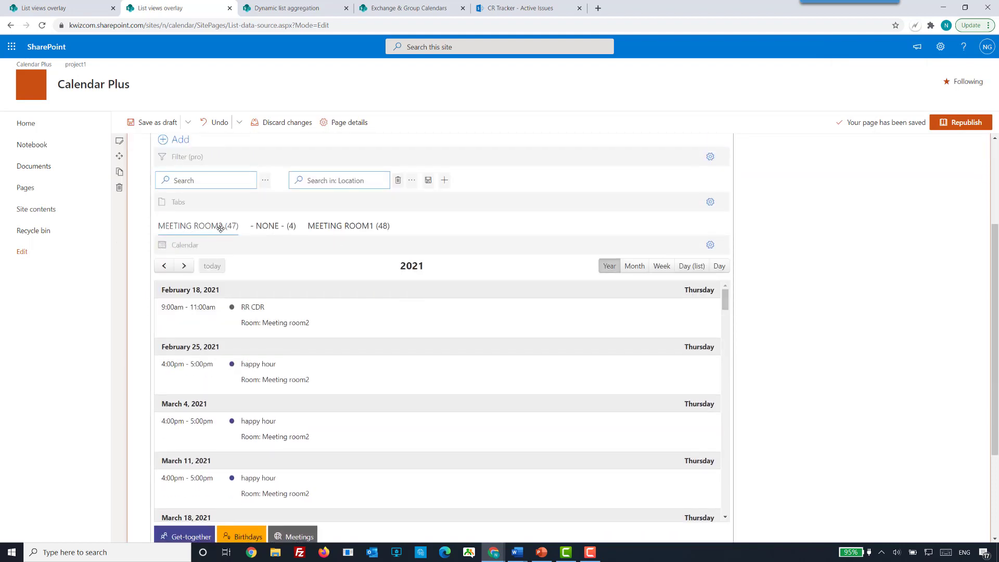
{"action": "left_click", "coordinate": [274, 228]}
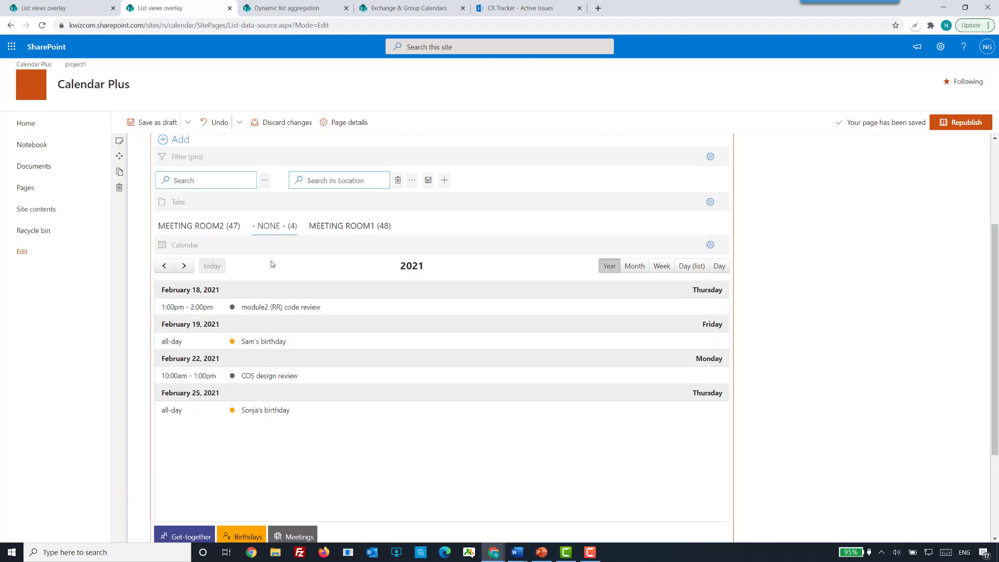
{"action": "left_click", "coordinate": [342, 228]}
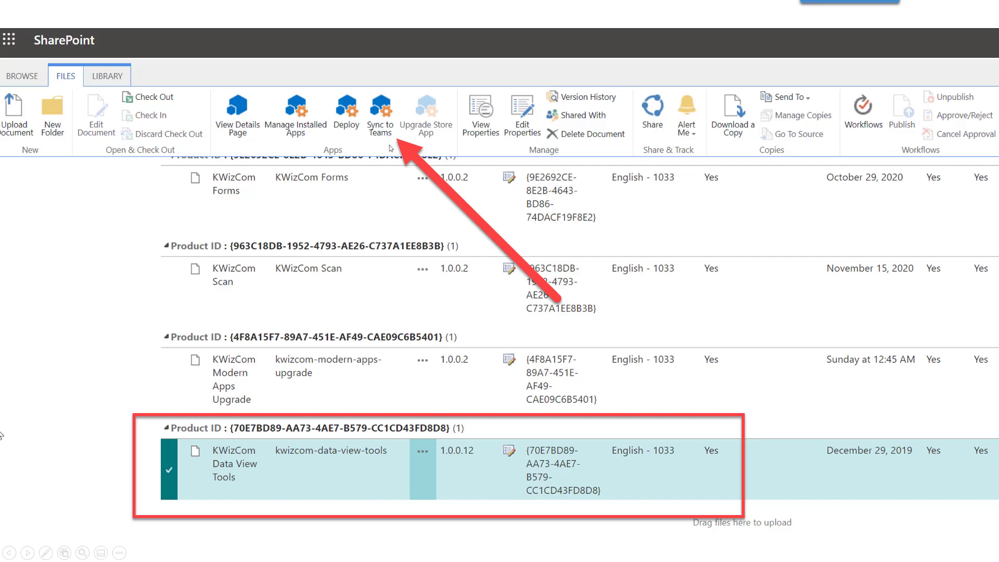
{"action": "left_click", "coordinate": [390, 224]}
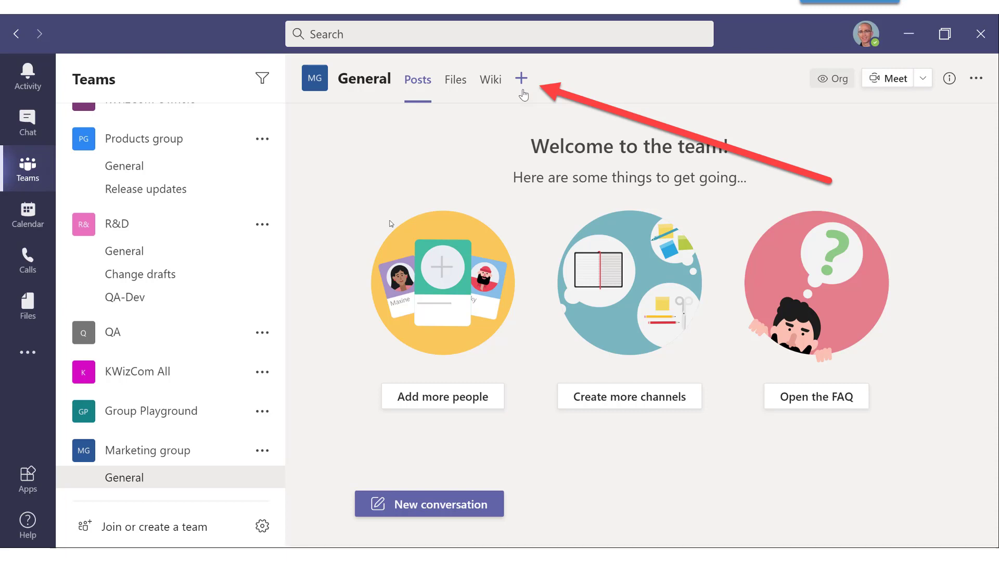
{"action": "left_click", "coordinate": [293, 264]}
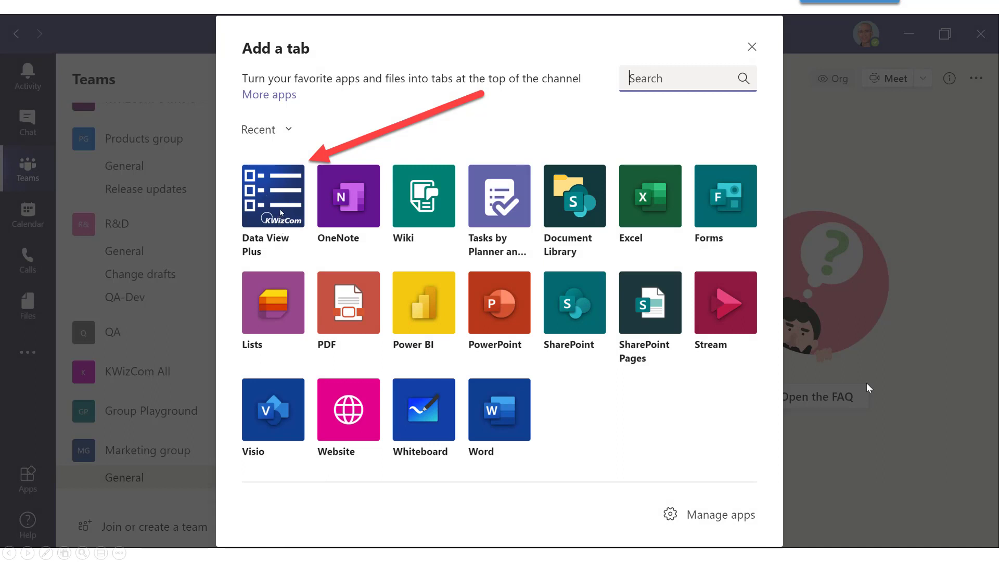
{"action": "left_click", "coordinate": [279, 209]}
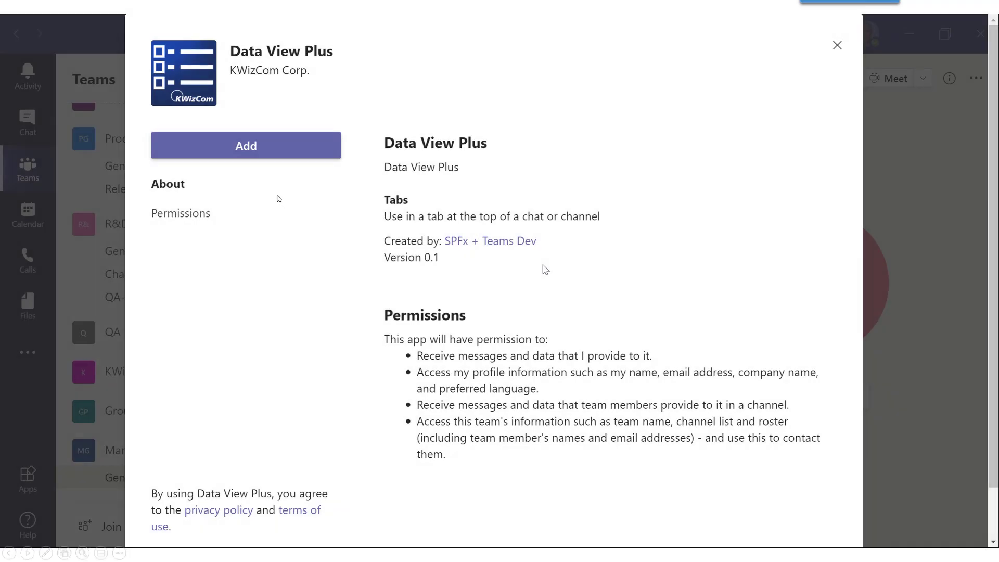
{"action": "left_click", "coordinate": [278, 198]}
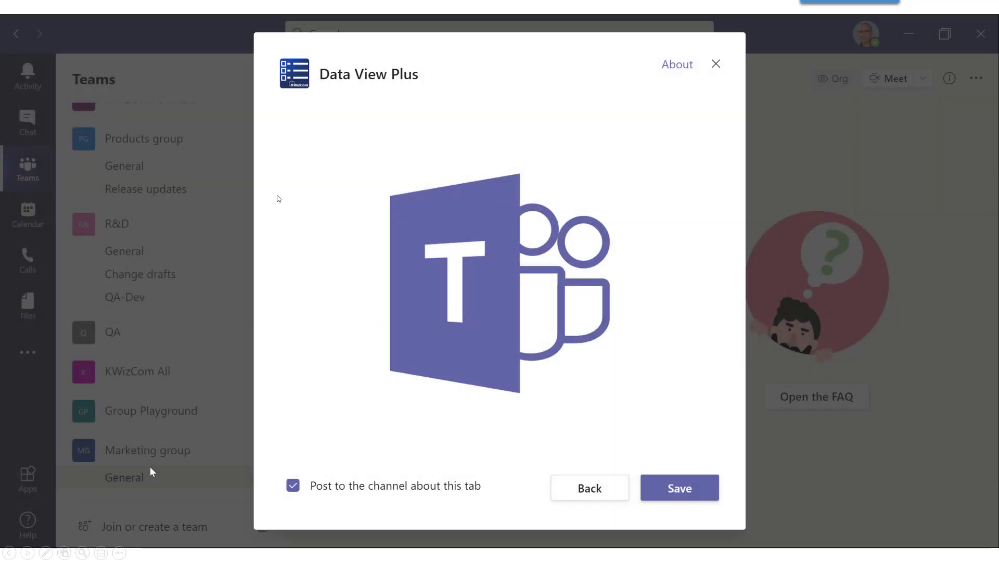
{"action": "left_click", "coordinate": [278, 198]}
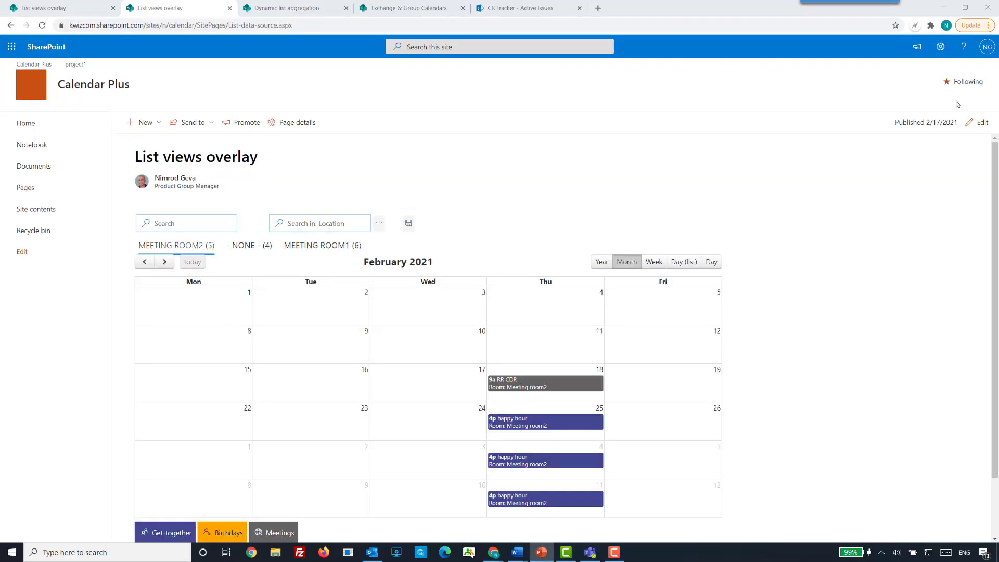
{"action": "left_click", "coordinate": [860, 318]}
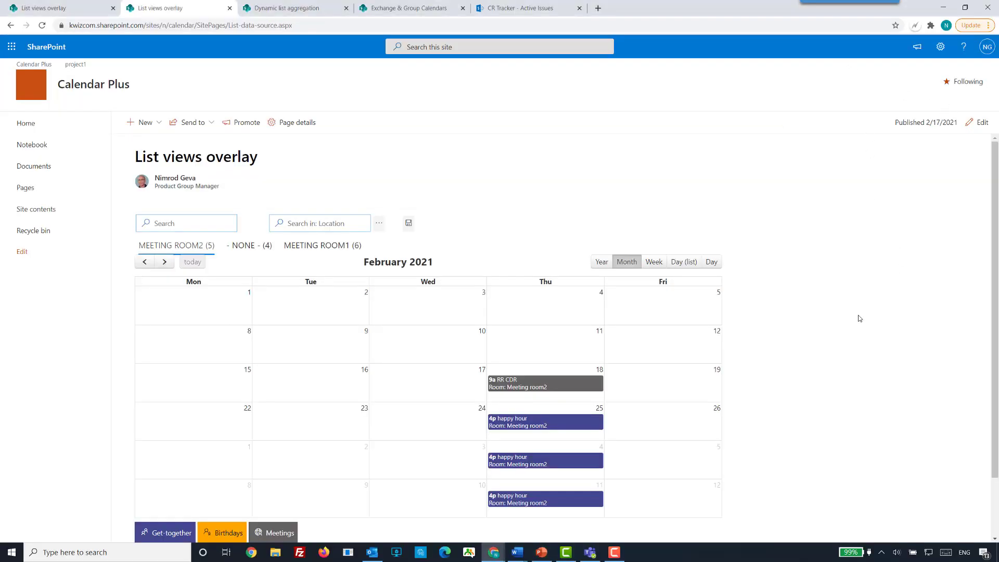
{"action": "scroll", "coordinate": [857, 322], "scroll_direction": "down", "scroll_amount": 1}
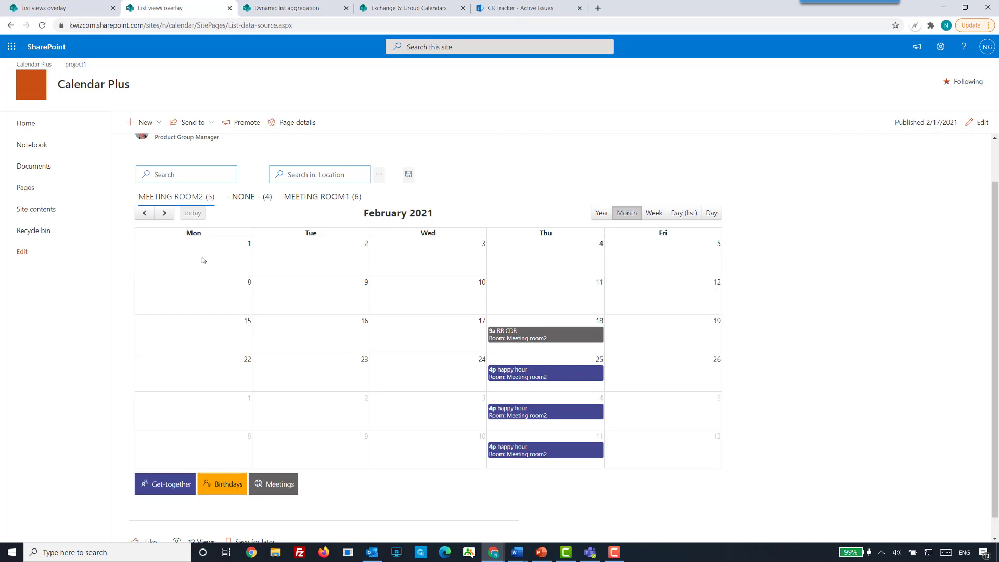
{"action": "double_click", "coordinate": [191, 233]}
{"action": "double_click", "coordinate": [307, 234]}
Edit the List views overlay page and open the style editor for the calendar layout's custom styles.
{"action": "left_click", "coordinate": [978, 122]}
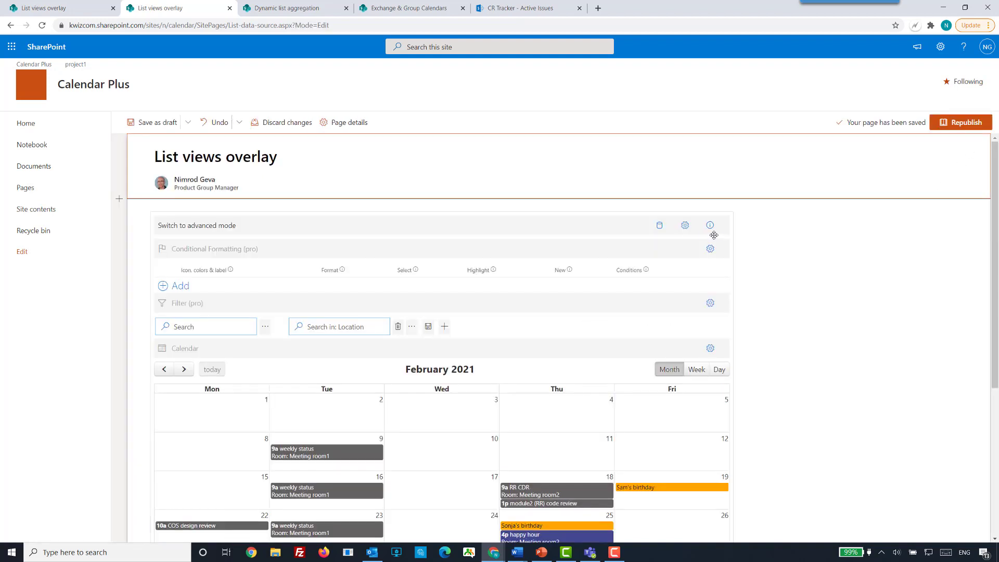
{"action": "left_click", "coordinate": [684, 227]}
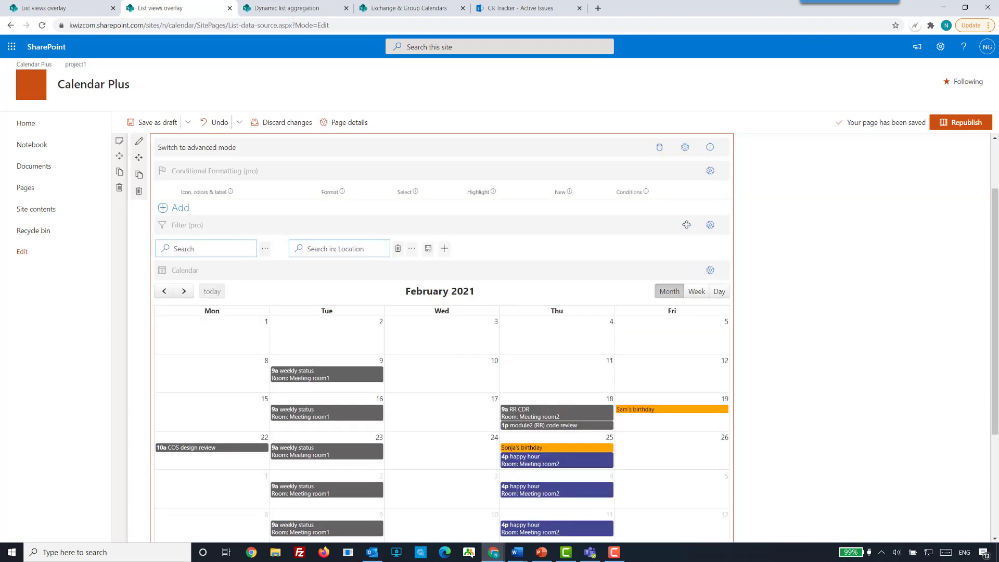
{"action": "left_click", "coordinate": [685, 148]}
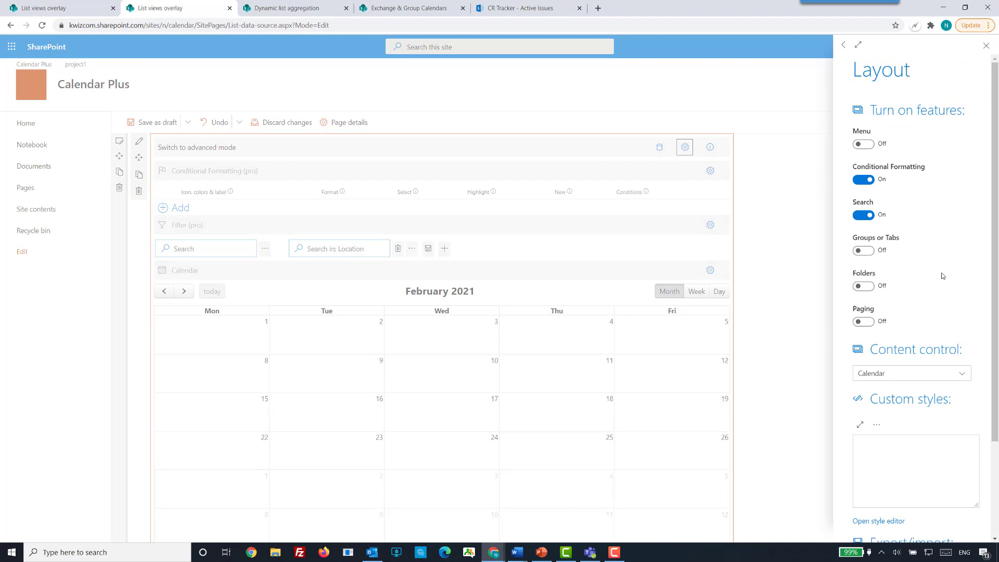
{"action": "scroll", "coordinate": [943, 275], "scroll_direction": "down", "scroll_amount": 3}
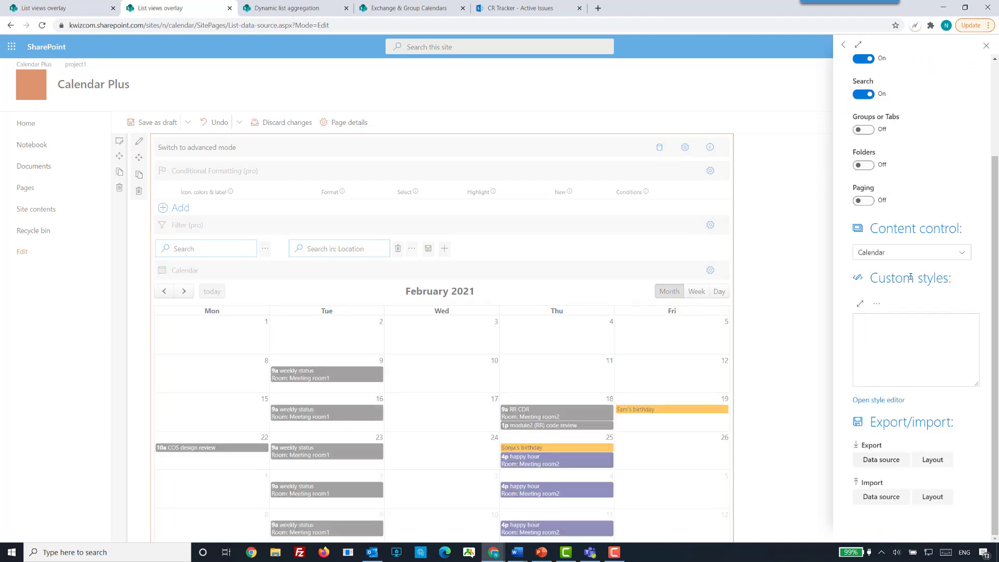
{"action": "left_click_drag", "start_coordinate": [874, 277], "coordinate": [956, 281]}
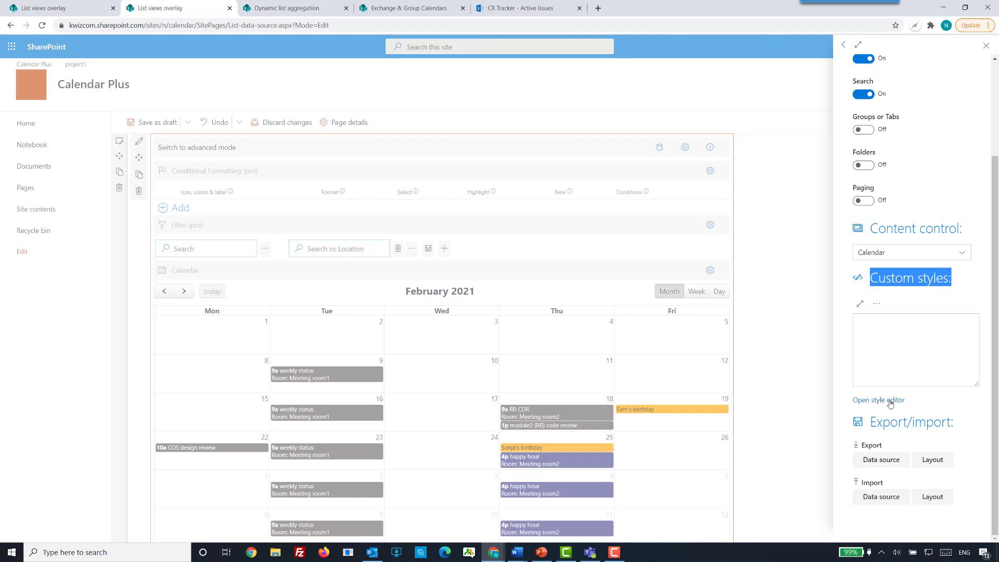
{"action": "left_click", "coordinate": [866, 400]}
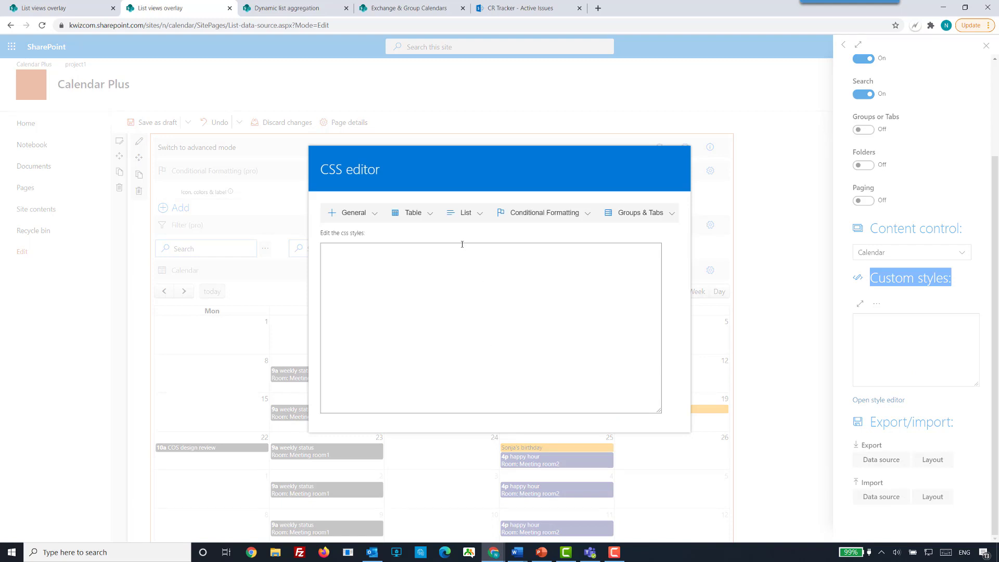
Paste CSS rules for 16px event titles, 18px day headers with lightgray background and 5px padding, and a blue month button with white text.
{"action": "left_click", "coordinate": [434, 217]}
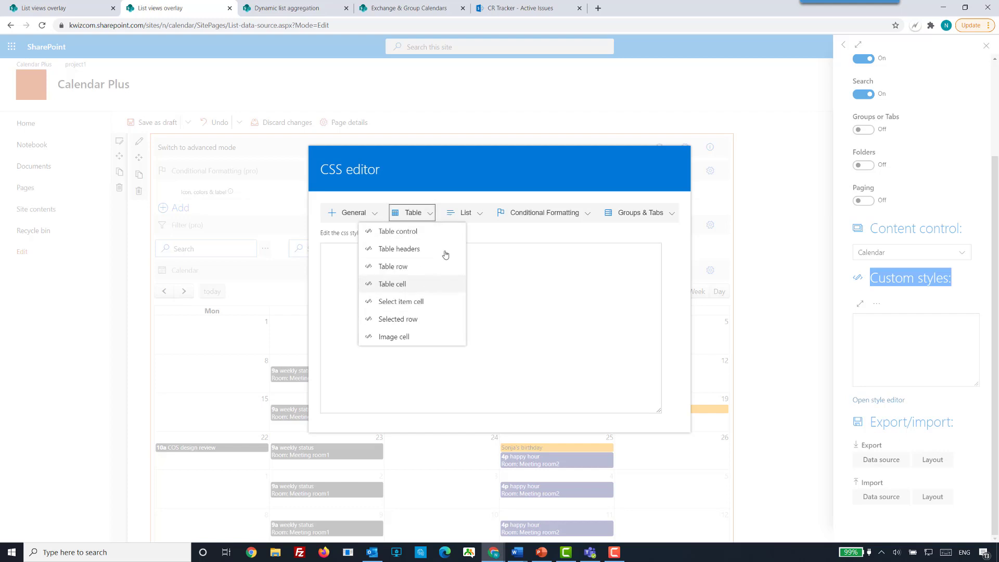
{"action": "left_click", "coordinate": [512, 274]}
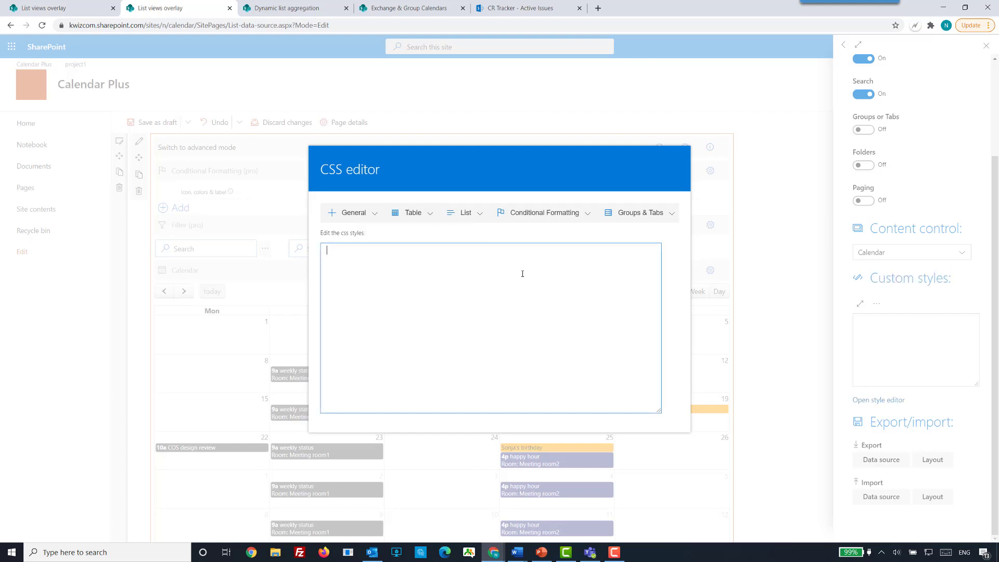
{"action": "key", "text": "alt+Tab"}
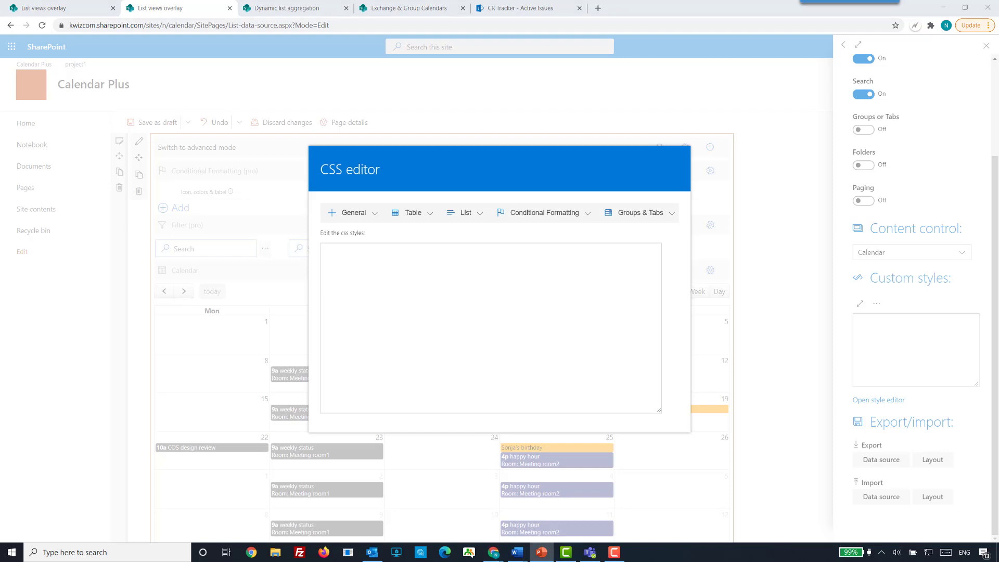
{"action": "left_click", "coordinate": [455, 286]}
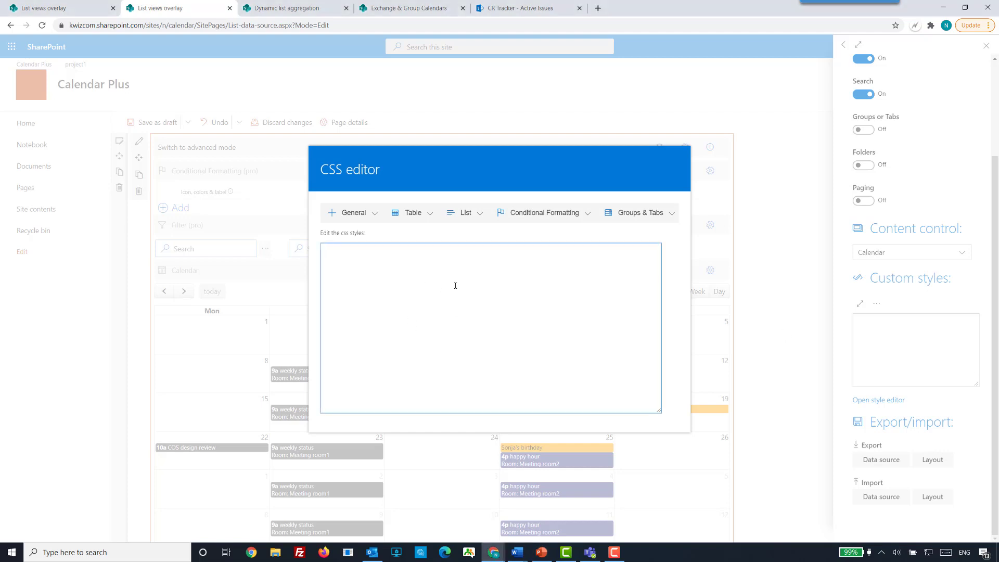
{"action": "type", "text": ".fc-title { font-size: 16px; }  .fc-day-header{ font-size: 18px; background-color: lightgray; padding: 5px; border-spacing: 2px; }  .fc-month-button{ background-color: blue; color: white; }"}
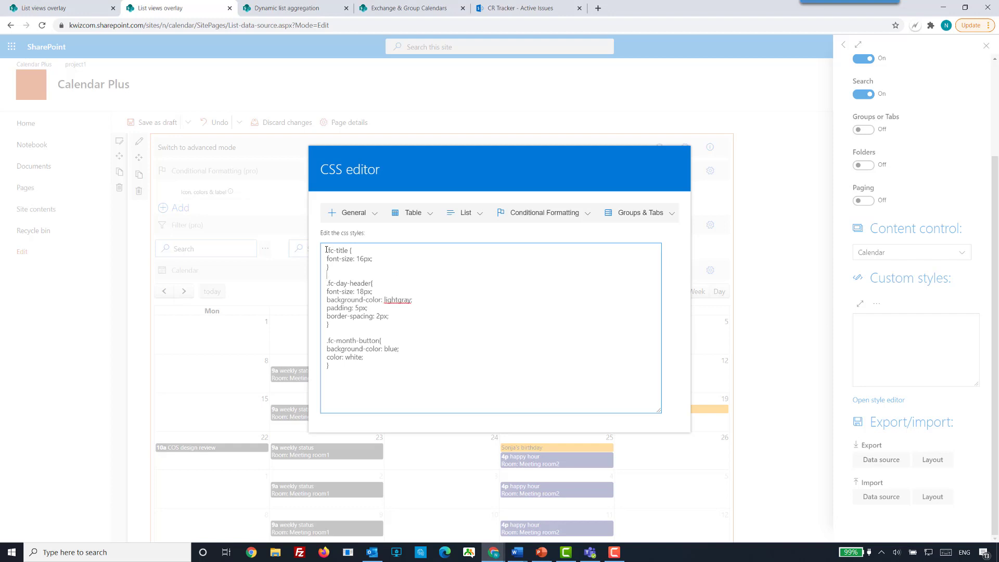
Set the .fc-title font size to 18px, then close the CSS editor and the layout settings.
{"action": "left_click_drag", "start_coordinate": [328, 250], "coordinate": [355, 250]}
{"action": "left_click", "coordinate": [364, 259]}
{"action": "left_click", "coordinate": [368, 290]}
{"action": "left_click_drag", "start_coordinate": [329, 284], "coordinate": [371, 284]}
{"action": "left_click", "coordinate": [397, 315]}
{"action": "left_click", "coordinate": [781, 378]}
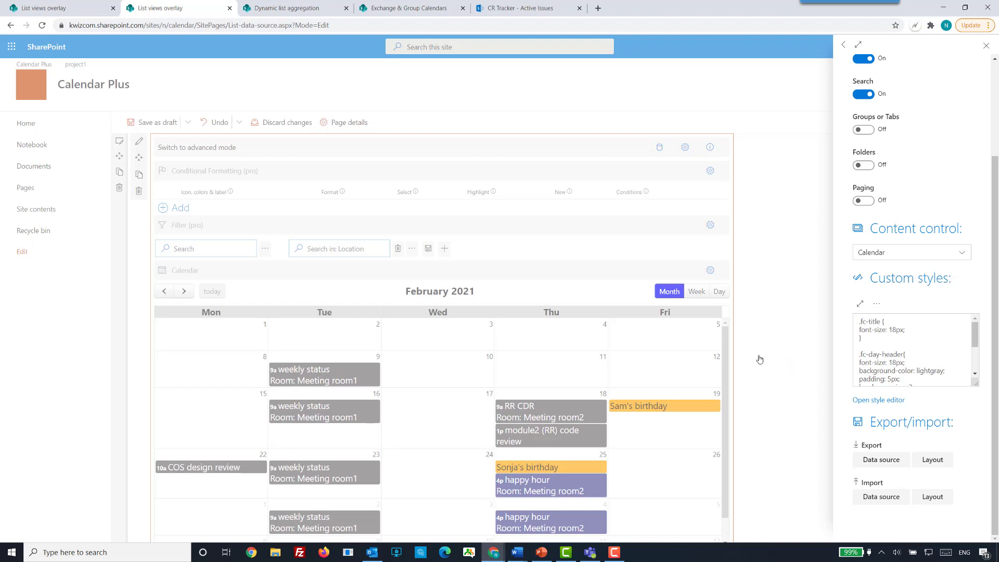
{"action": "left_click", "coordinate": [200, 312]}
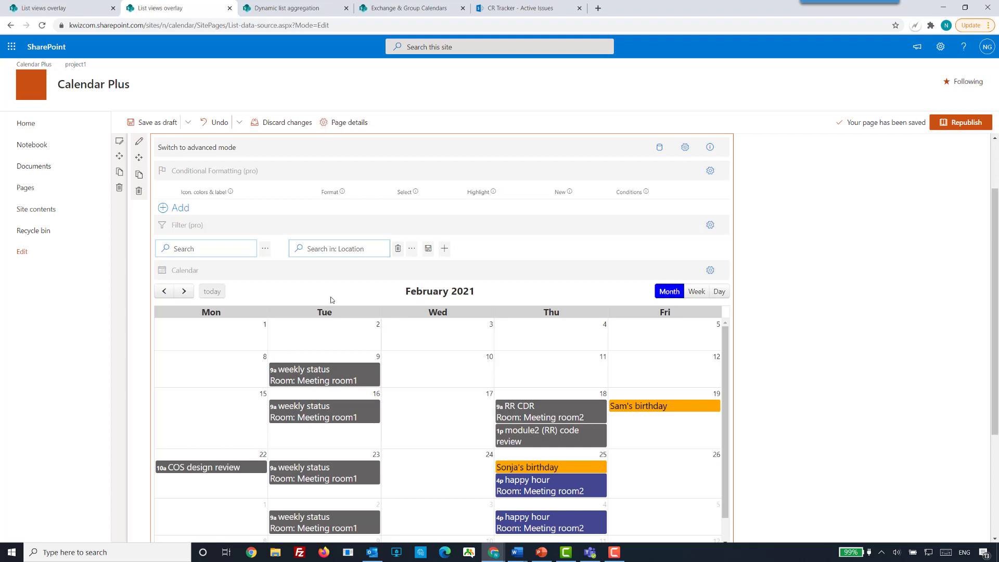
Examine the restyled event titles, day headers and month button across the calendar.
{"action": "scroll", "coordinate": [846, 400], "scroll_direction": "down", "scroll_amount": 3}
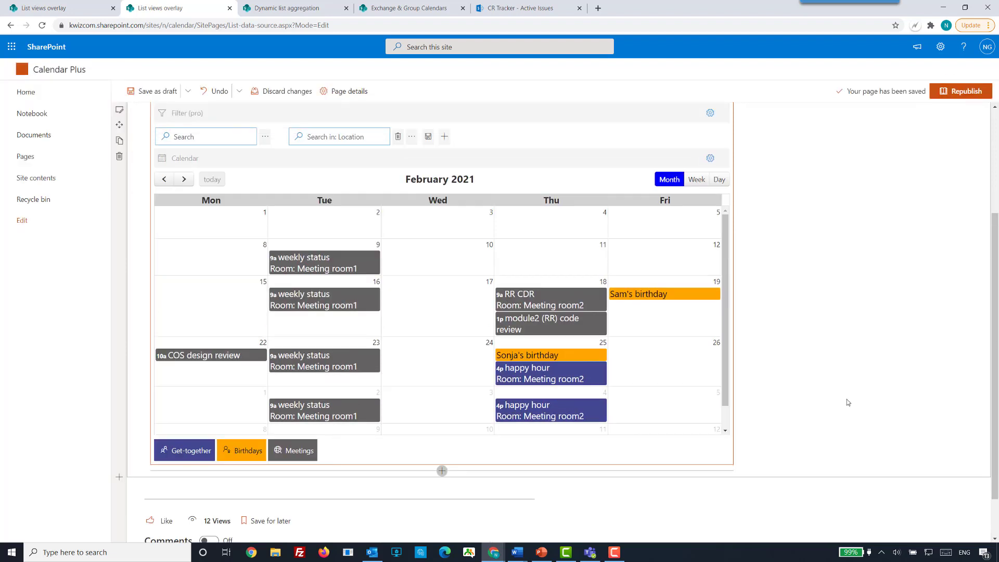
{"action": "scroll", "coordinate": [847, 400], "scroll_direction": "up", "scroll_amount": 2}
{"action": "scroll", "coordinate": [846, 403], "scroll_direction": "up", "scroll_amount": 1}
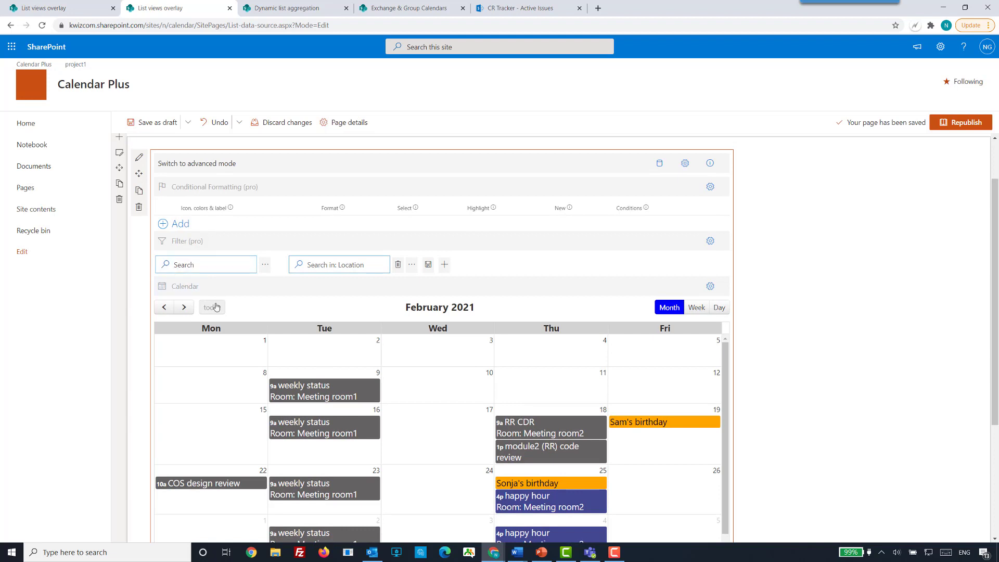
{"action": "scroll", "coordinate": [861, 384], "scroll_direction": "down", "scroll_amount": 2}
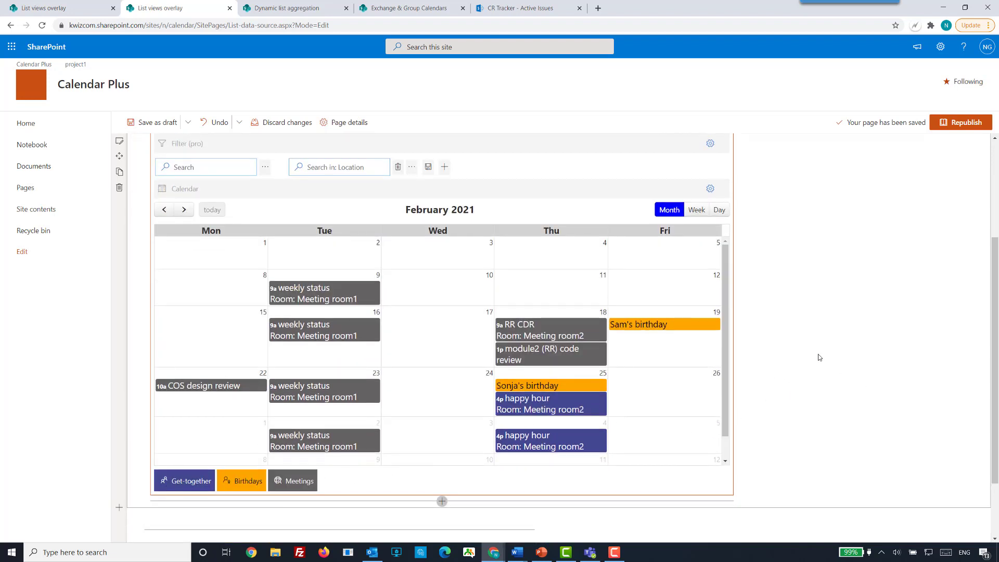
{"action": "scroll", "coordinate": [818, 357], "scroll_direction": "up", "scroll_amount": 2}
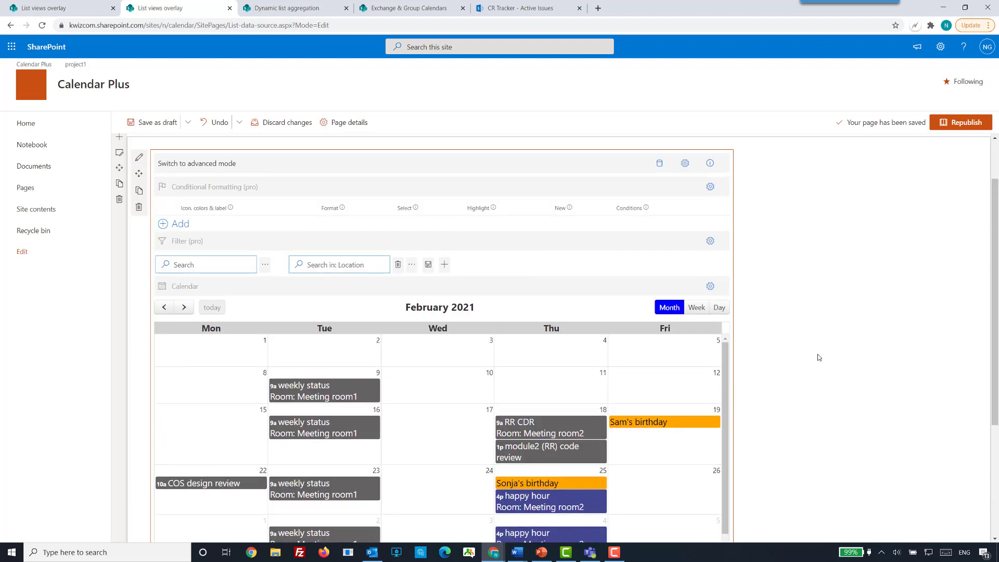